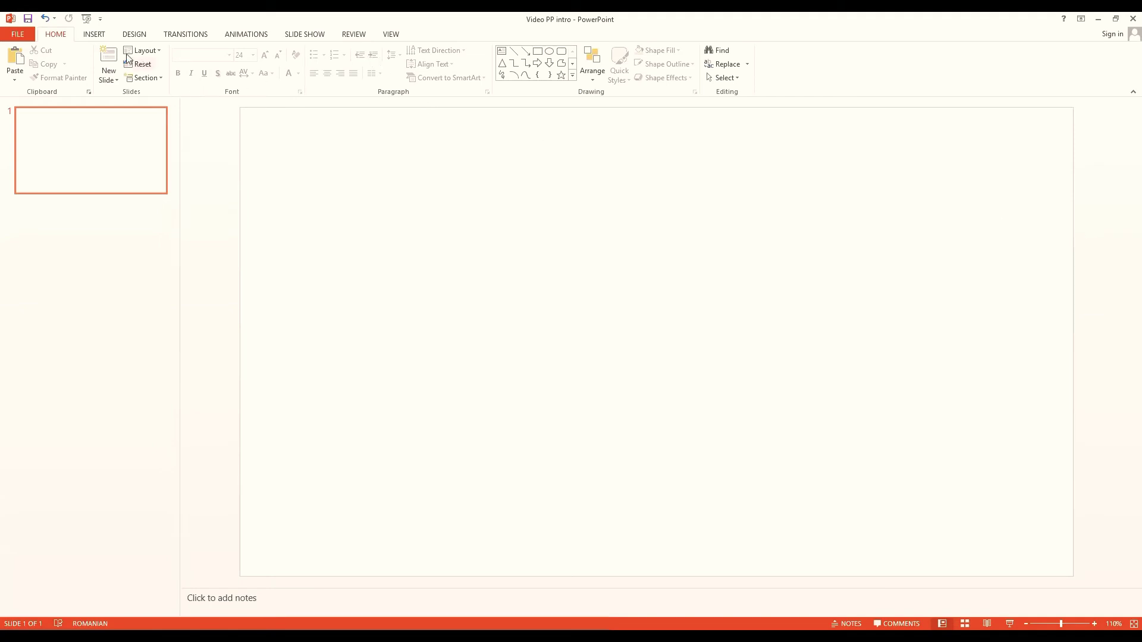
Apply the third, black Design variant so the slide background turns black.
click(95, 34)
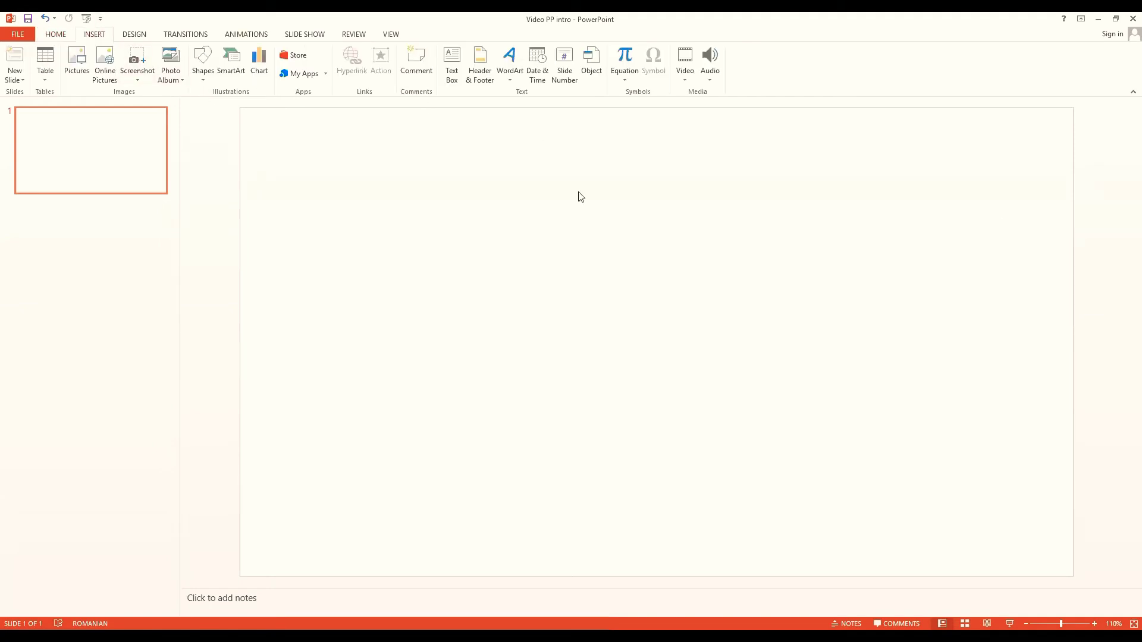
click(204, 38)
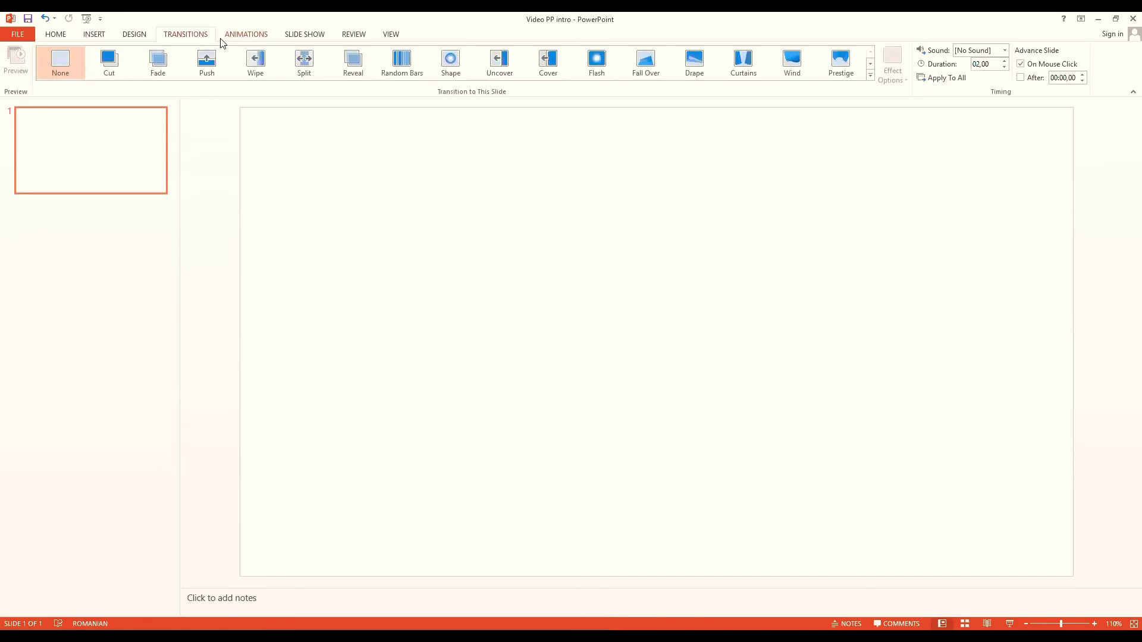
click(223, 39)
click(205, 39)
click(149, 37)
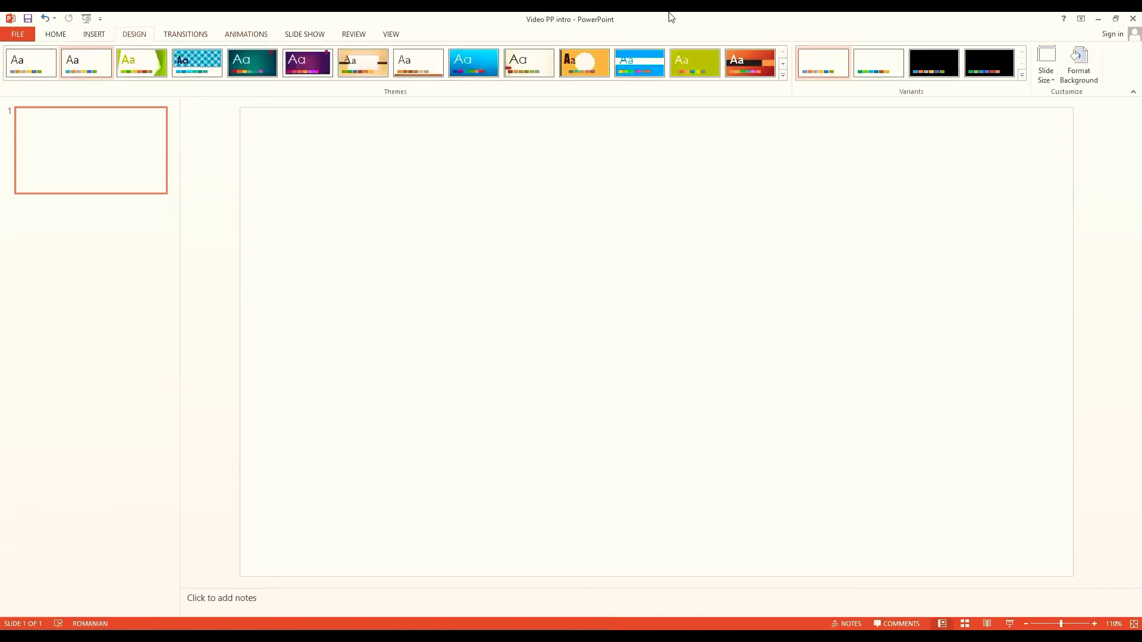
click(1021, 75)
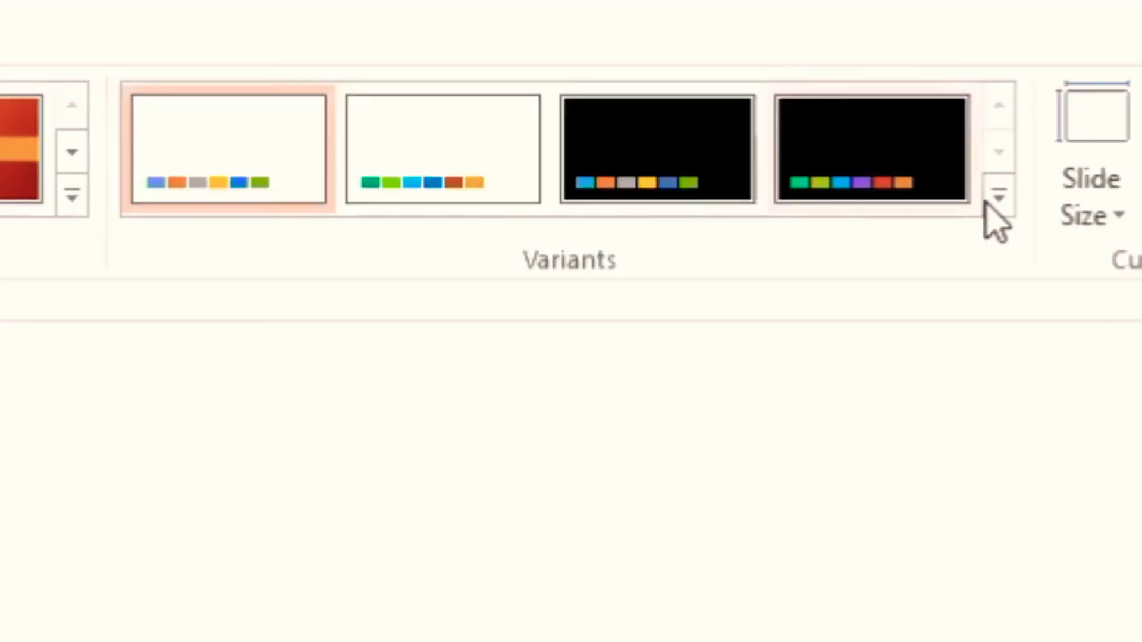
click(771, 174)
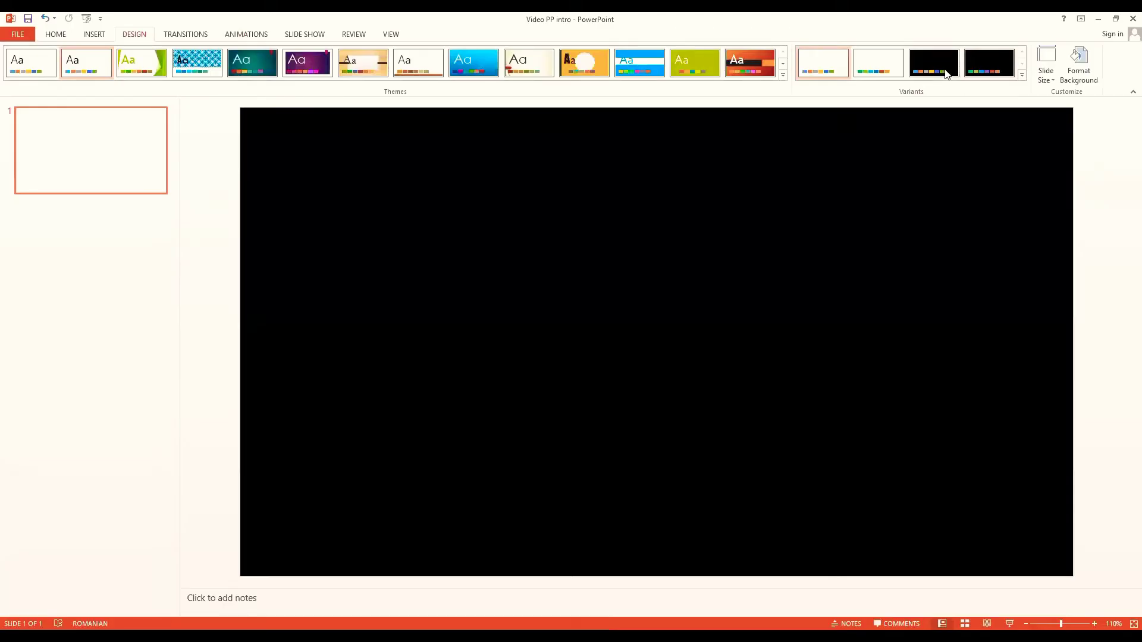
click(943, 70)
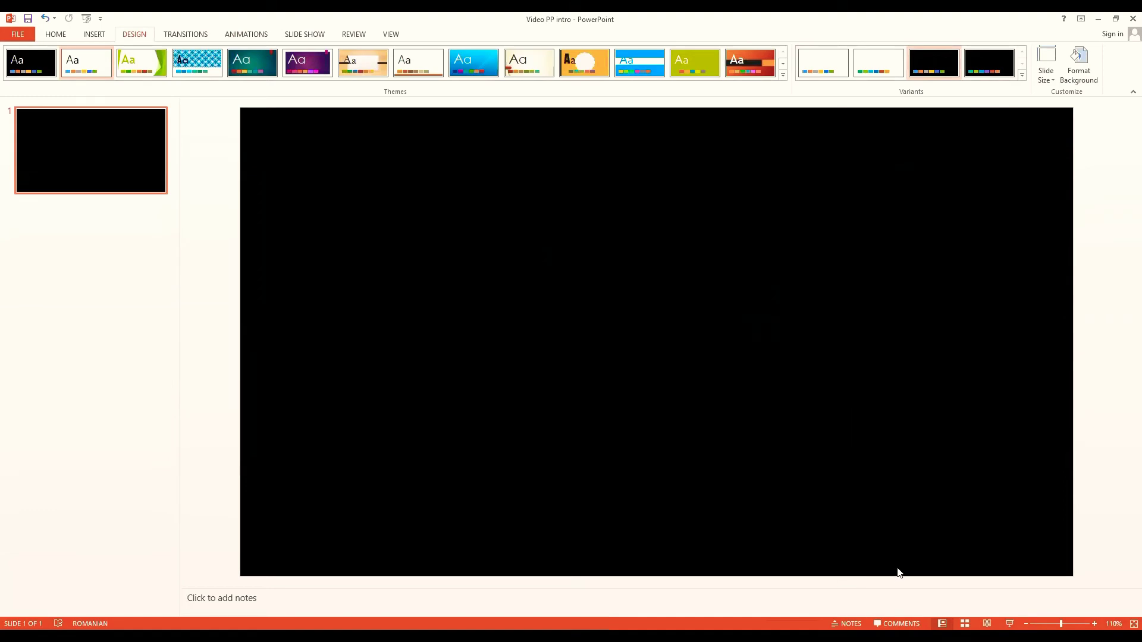
Insert a text box on the slide reading 'Cezar iD' and select its text.
click(70, 35)
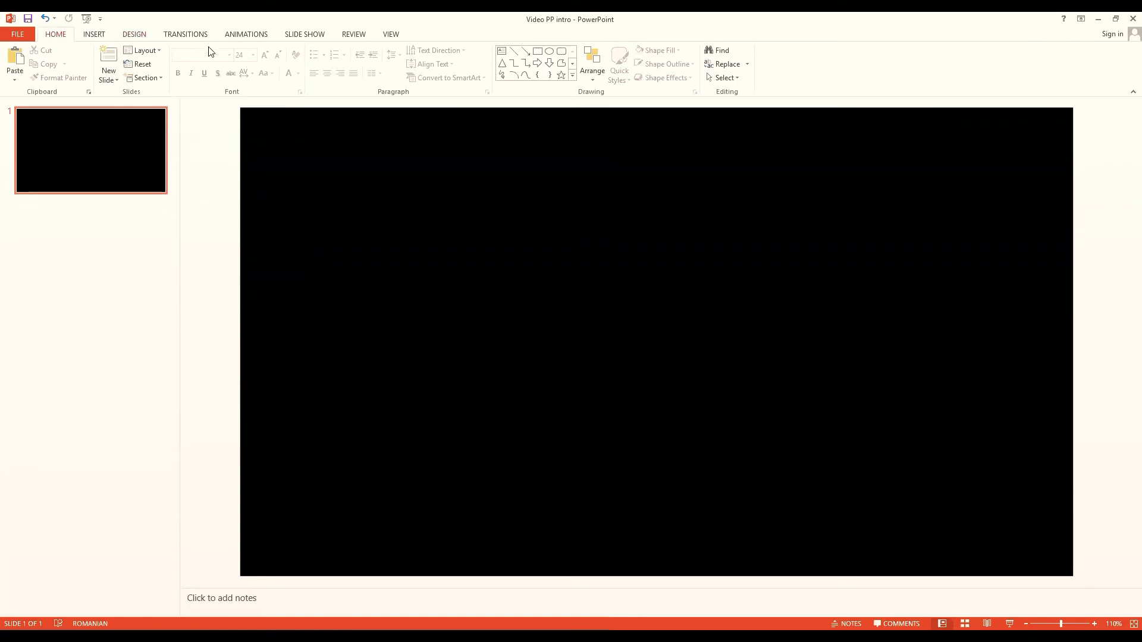
click(95, 34)
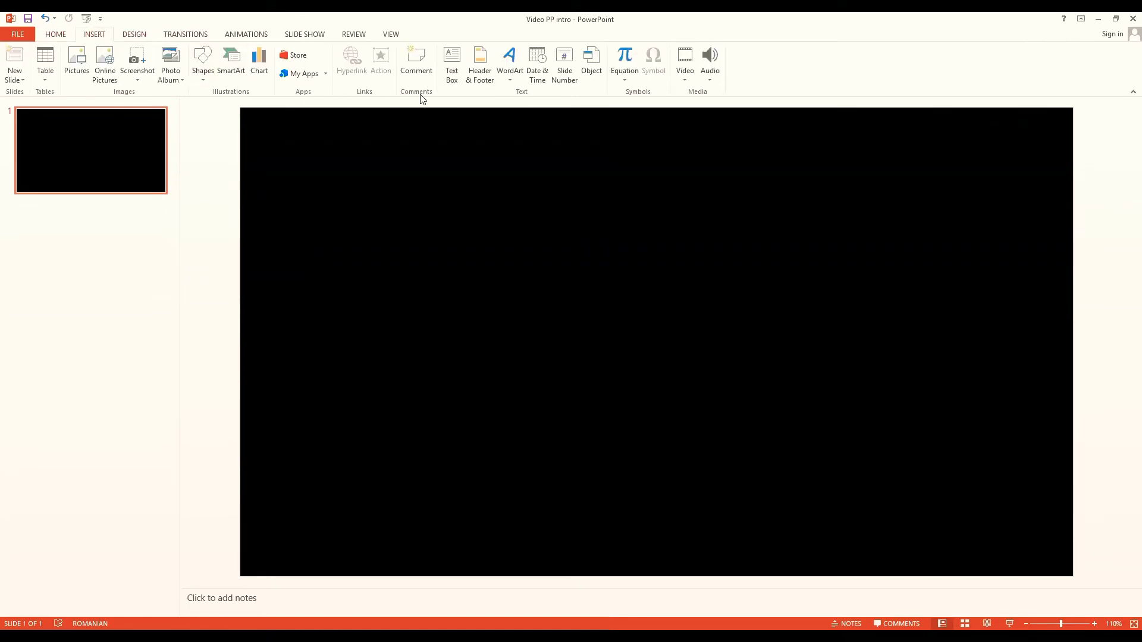
click(458, 79)
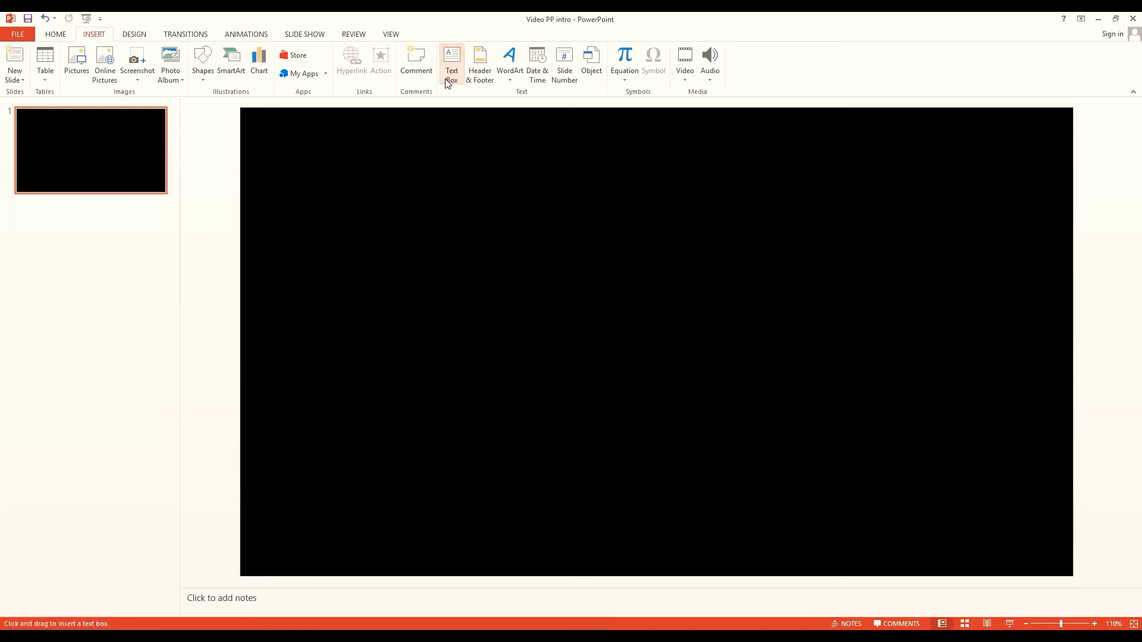
key(Escape)
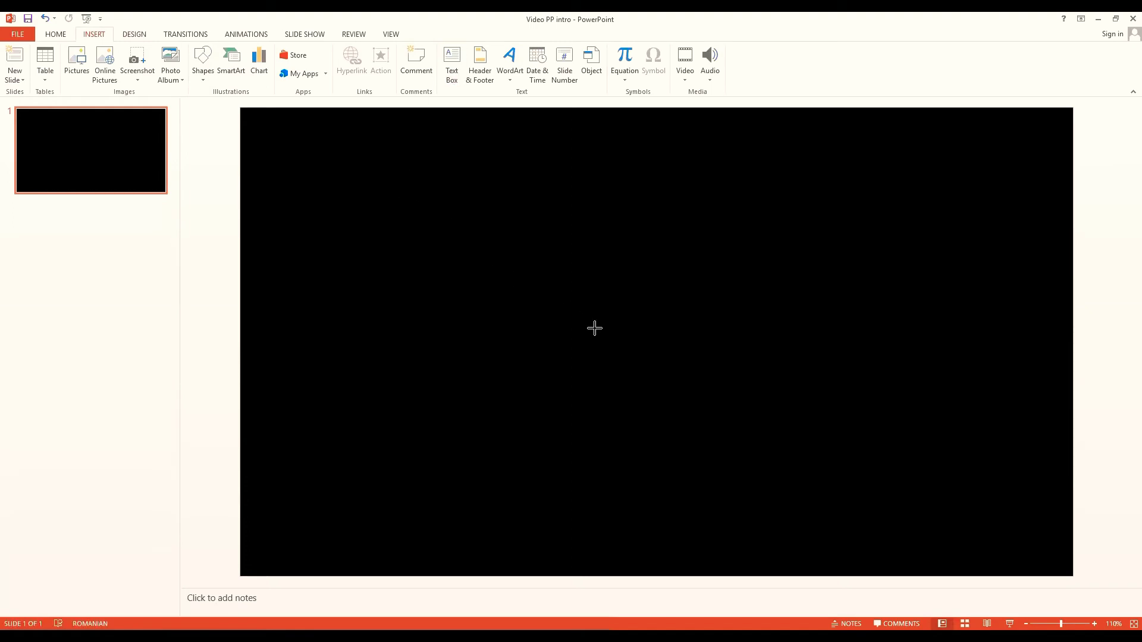
key(ctrl+z)
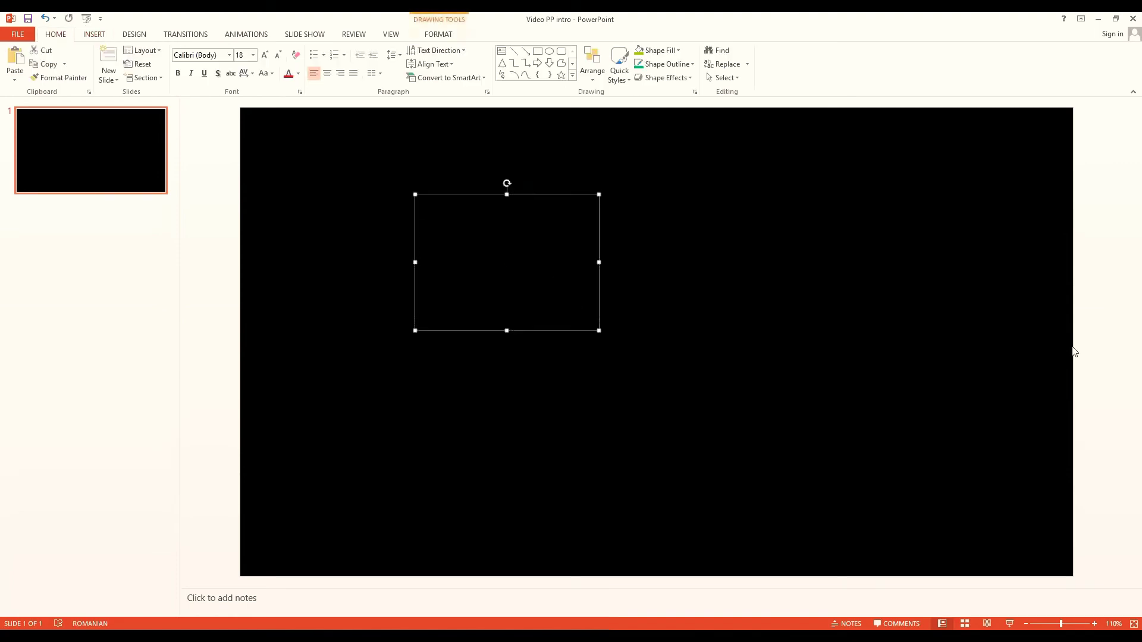
text(Ceza)
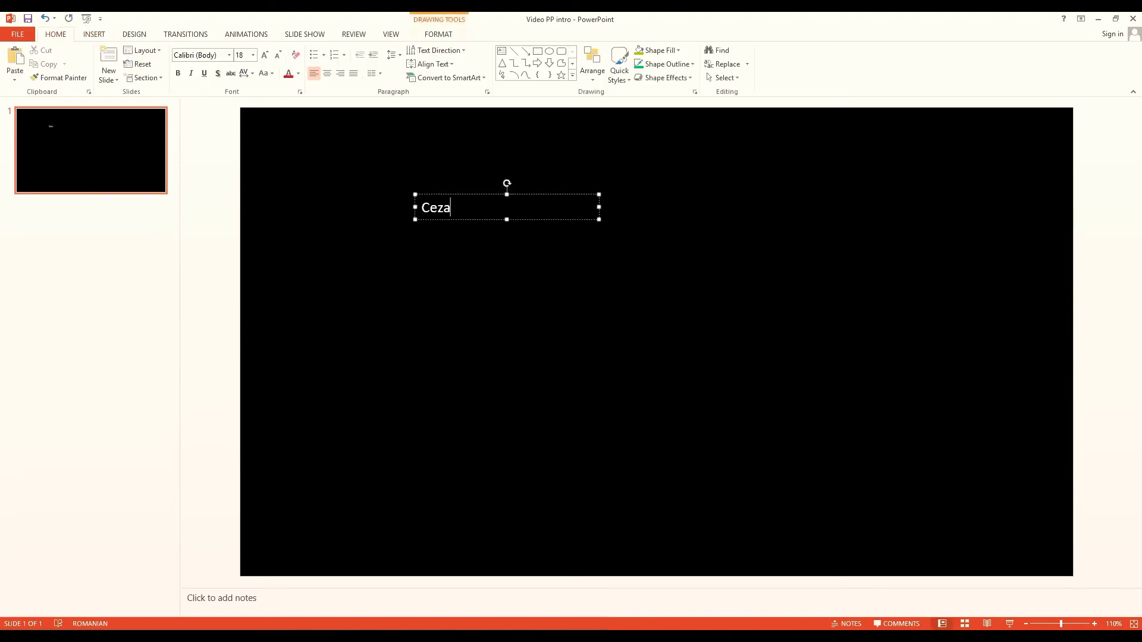
text(r iD)
drag(484, 205, 295, 196)
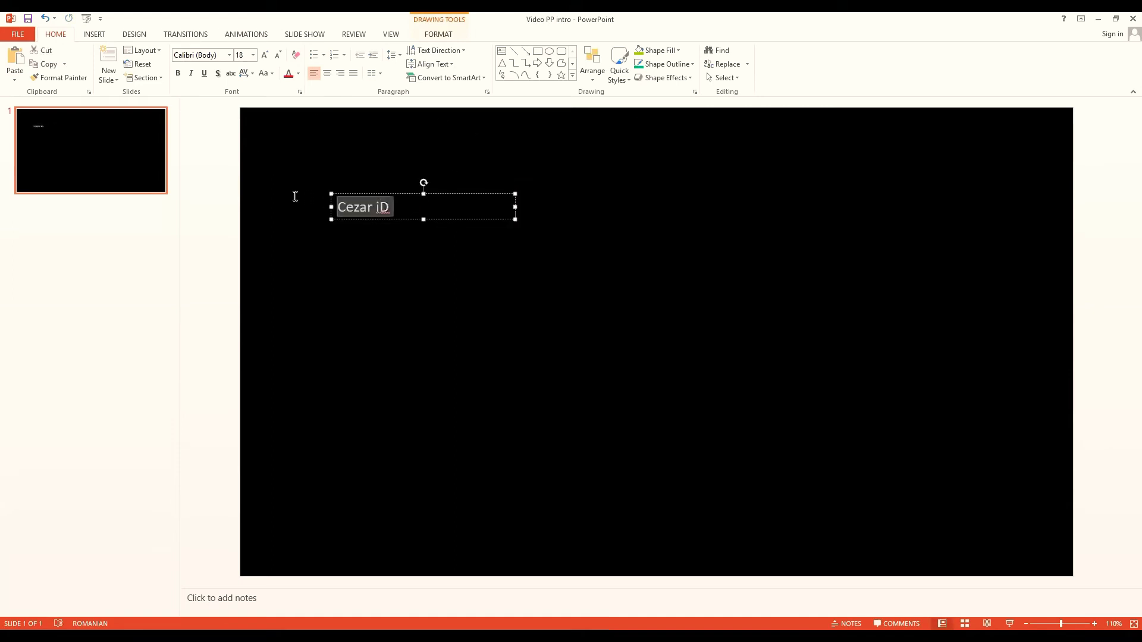
click(228, 59)
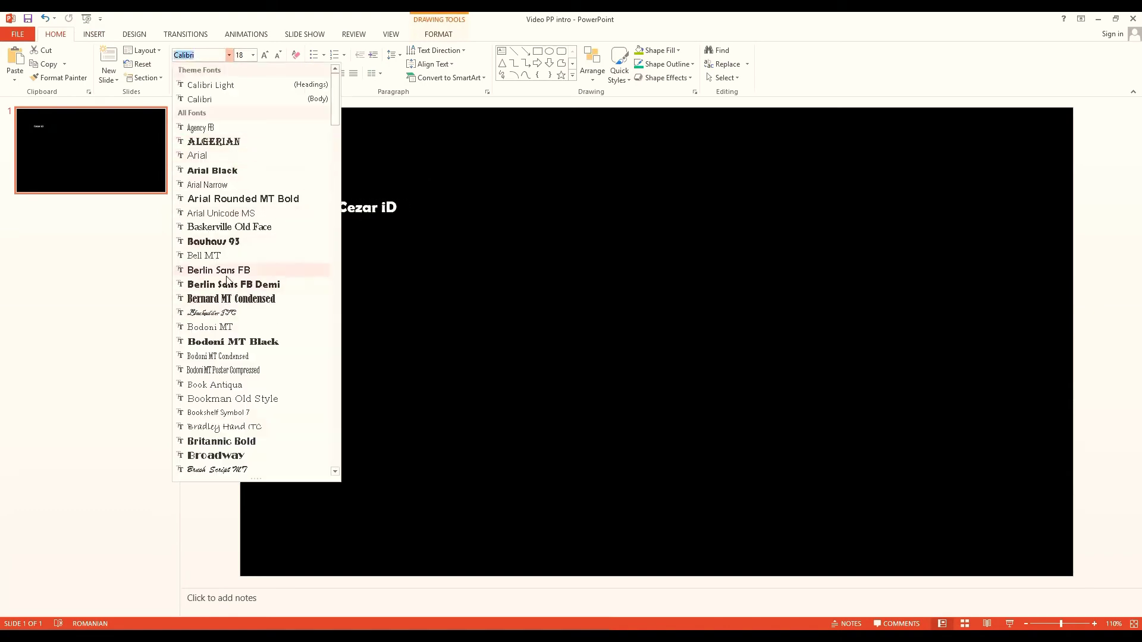
key(Escape)
key(Escape)
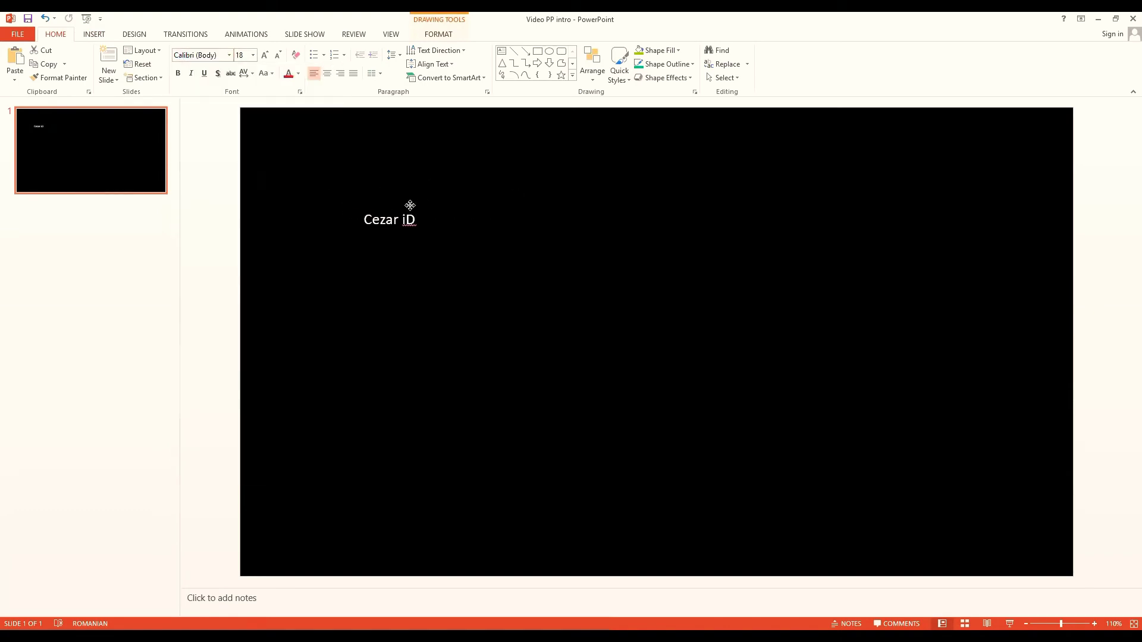
key(ctrl+z)
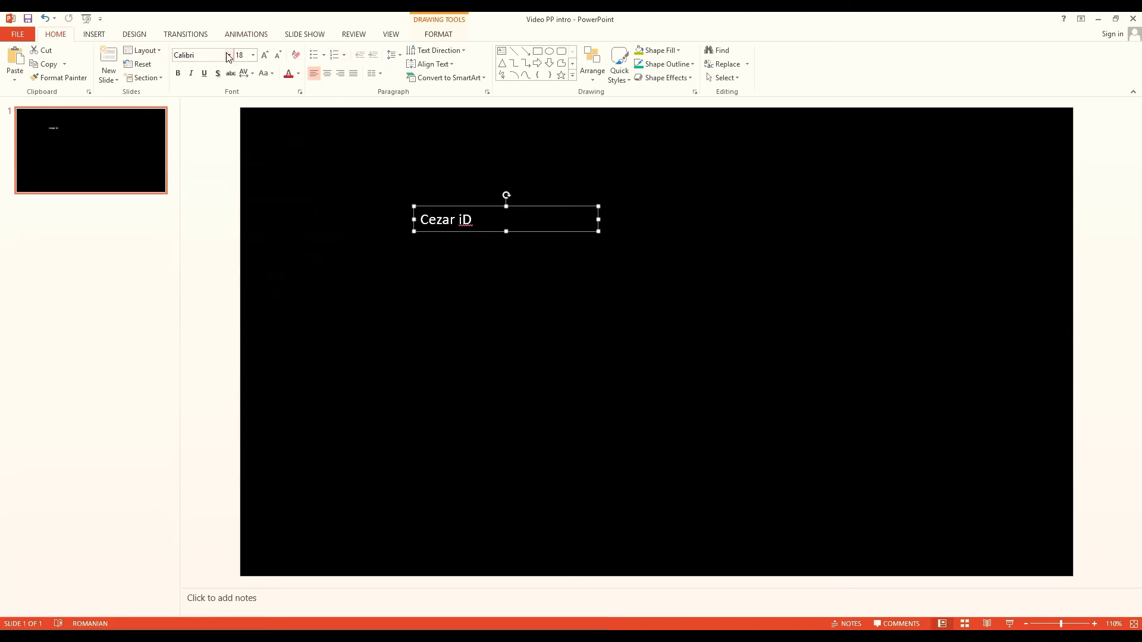
Set the Cezar iD text to Berlin Sans FB at size 48.
click(229, 55)
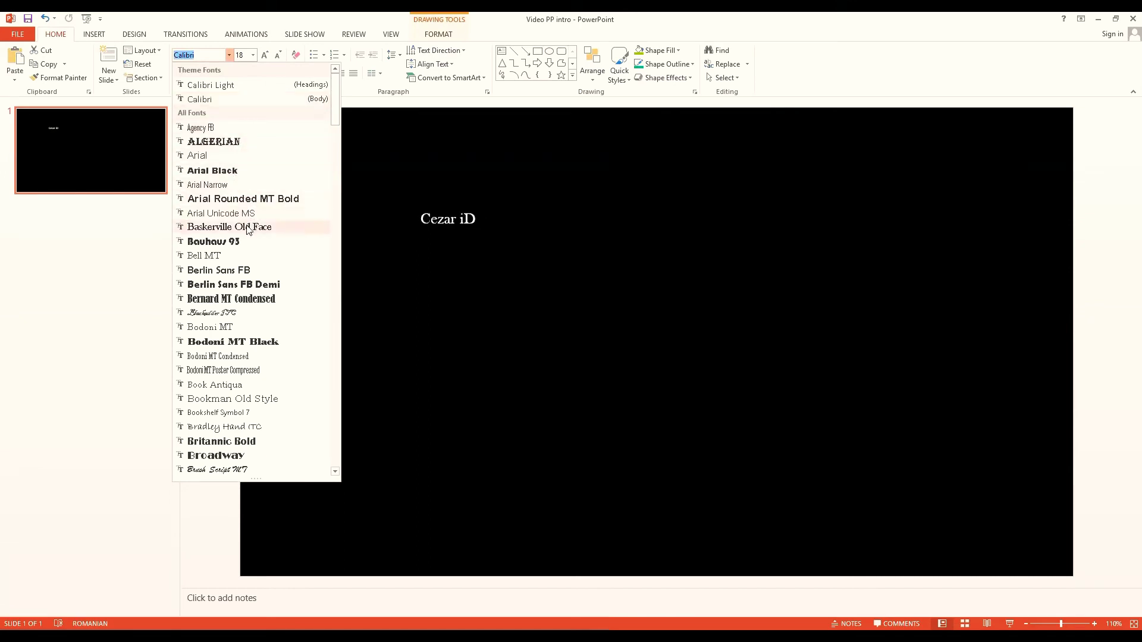
click(219, 271)
drag(520, 229, 258, 199)
click(253, 54)
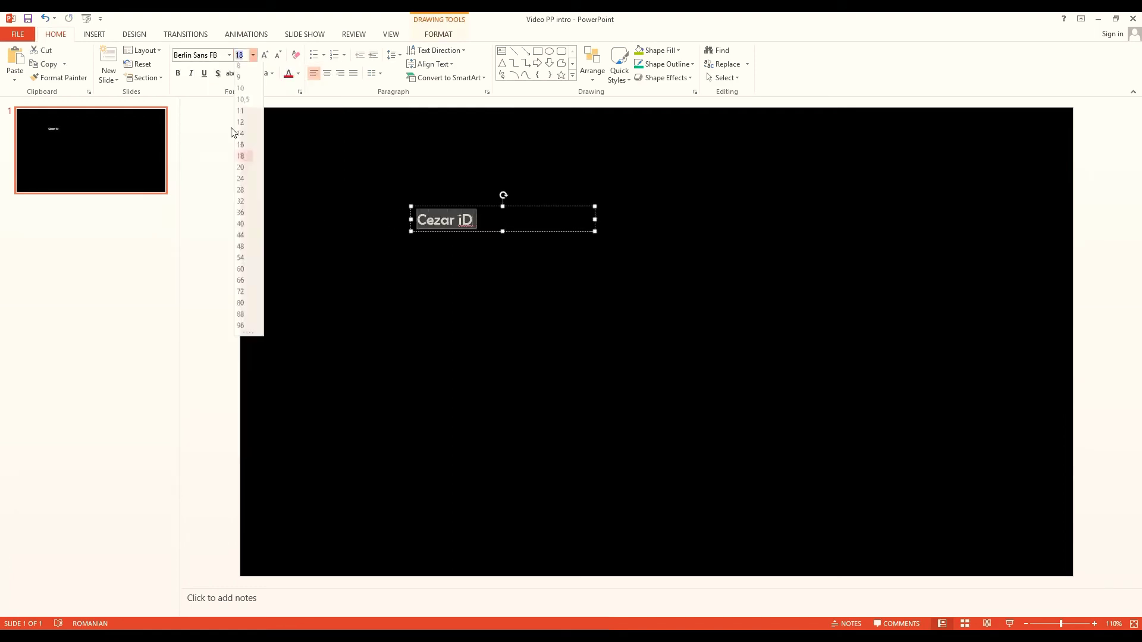
click(242, 258)
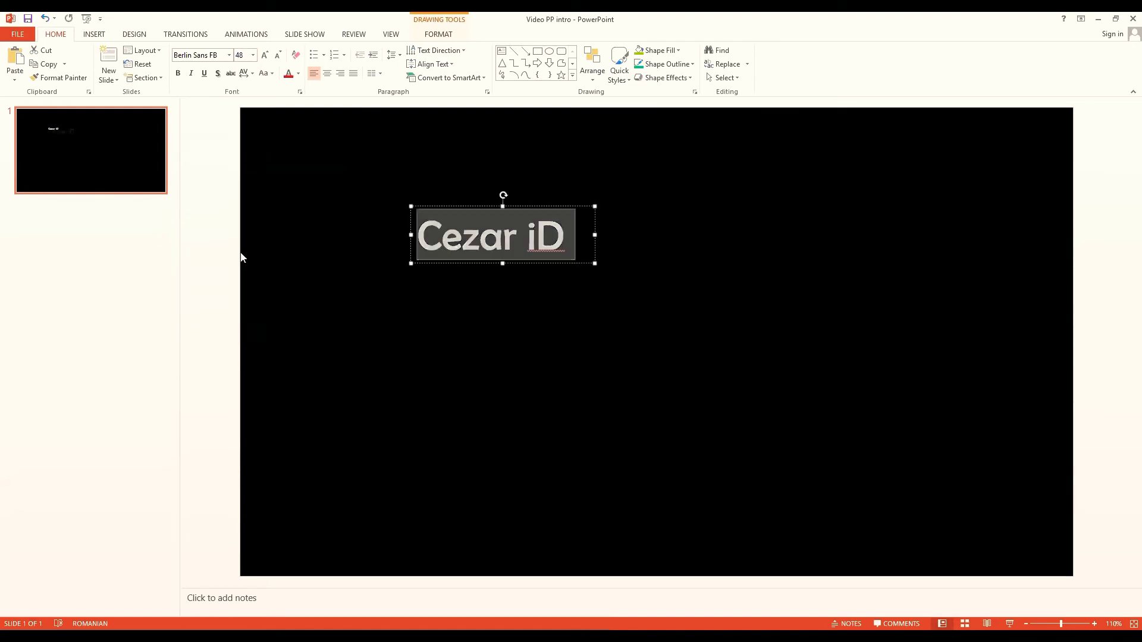
Scroll through the font list to preview other fonts, keeping Berlin Sans FB.
click(230, 56)
scroll(226, 275, down, 3)
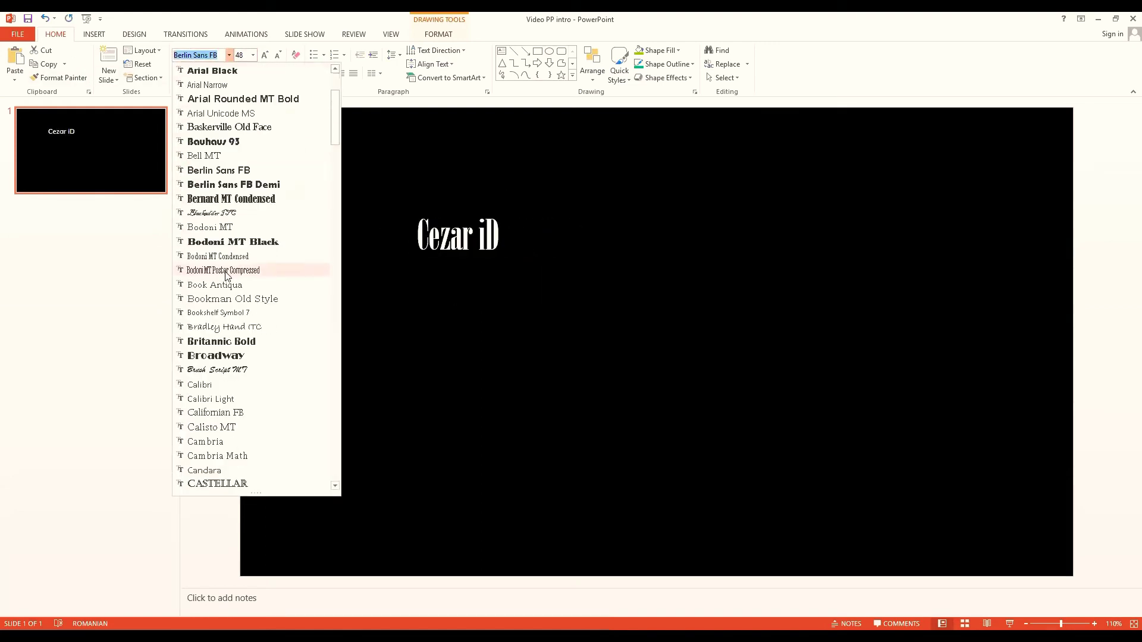
scroll(226, 275, down, 2)
scroll(226, 275, down, 2)
scroll(226, 268, down, 4)
scroll(226, 261, down, 6)
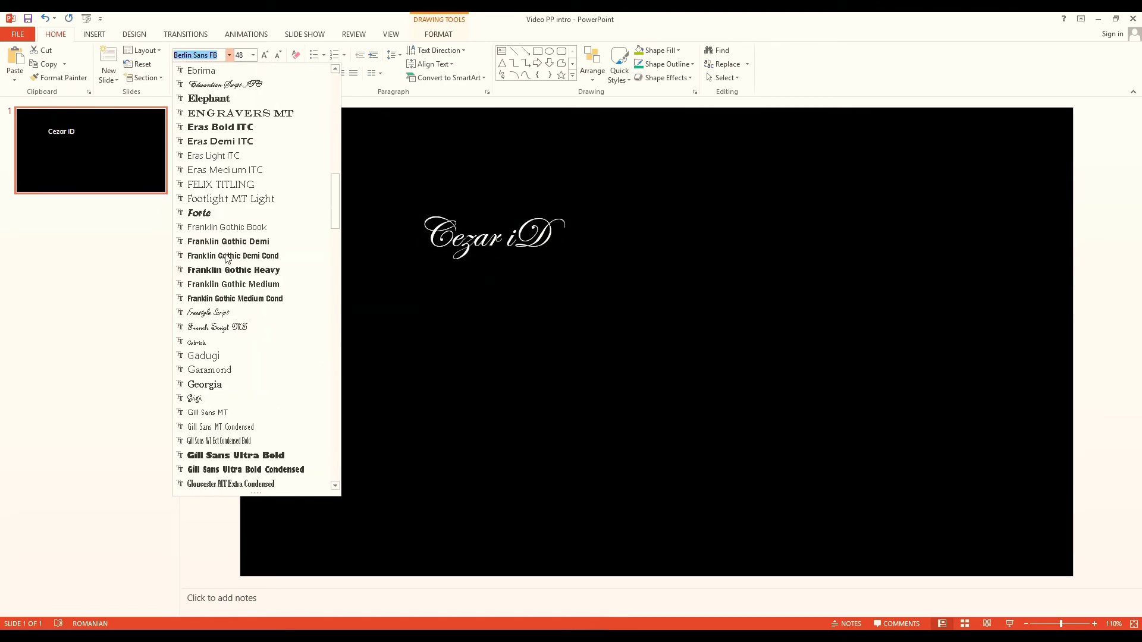
scroll(226, 257, down, 3)
scroll(229, 178, up, 4)
scroll(231, 180, up, 3)
scroll(229, 180, up, 3)
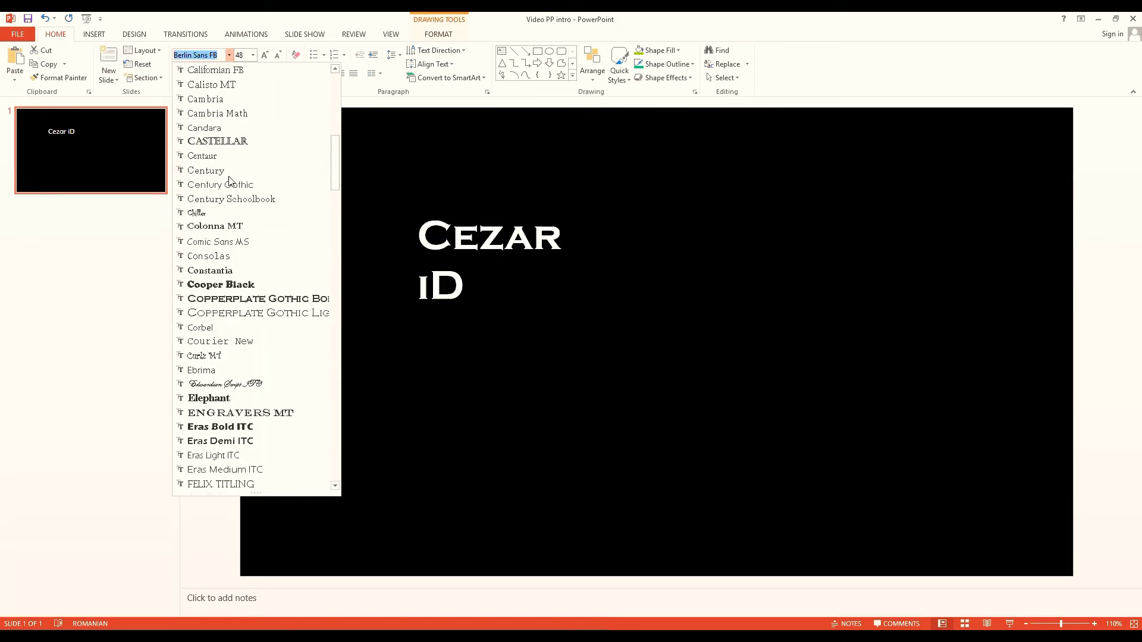
scroll(225, 172, up, 1)
scroll(217, 163, up, 4)
scroll(211, 158, up, 3)
scroll(207, 154, up, 3)
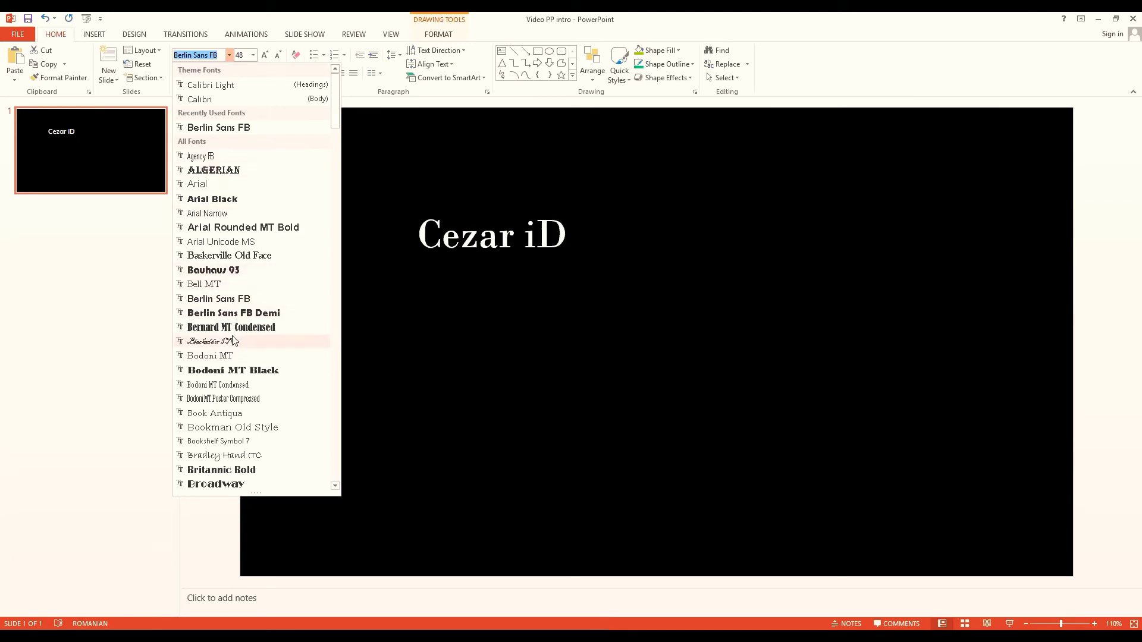
click(461, 110)
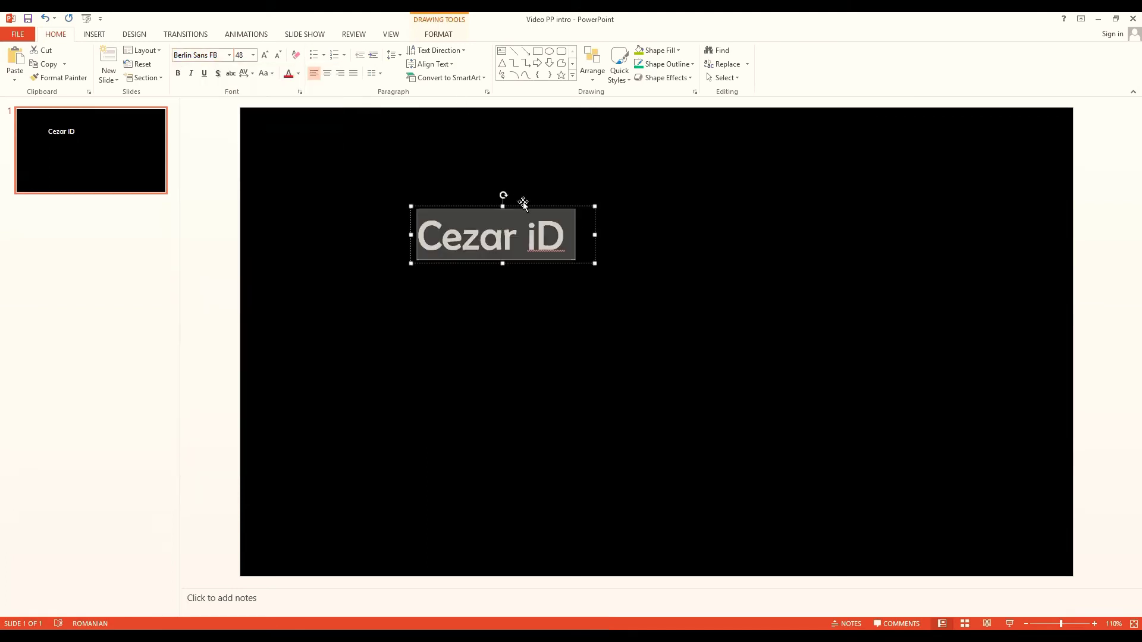
Widen the title box and enlarge the Cezar iD text to 80 pt.
drag(537, 205, 657, 226)
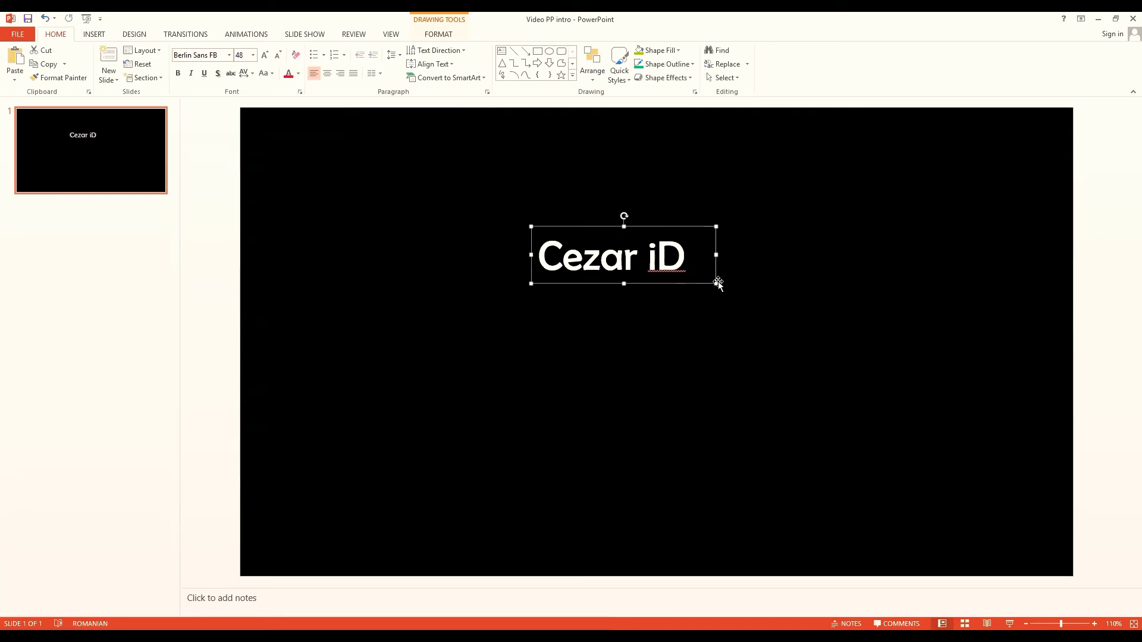
drag(713, 283, 828, 369)
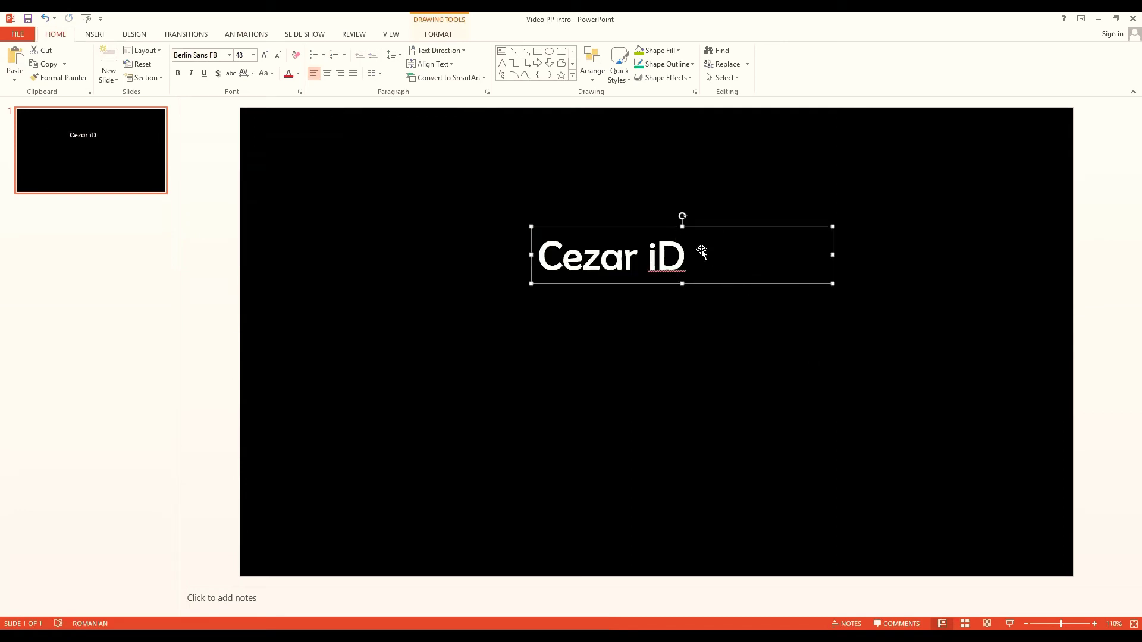
drag(700, 251, 685, 259)
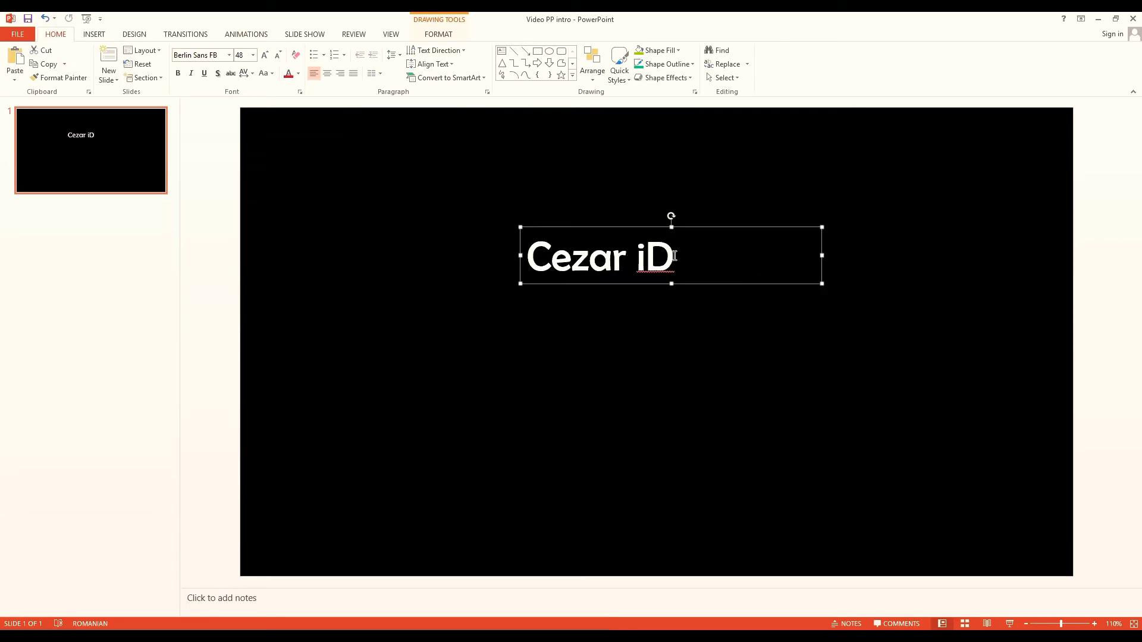
key(ctrl+a)
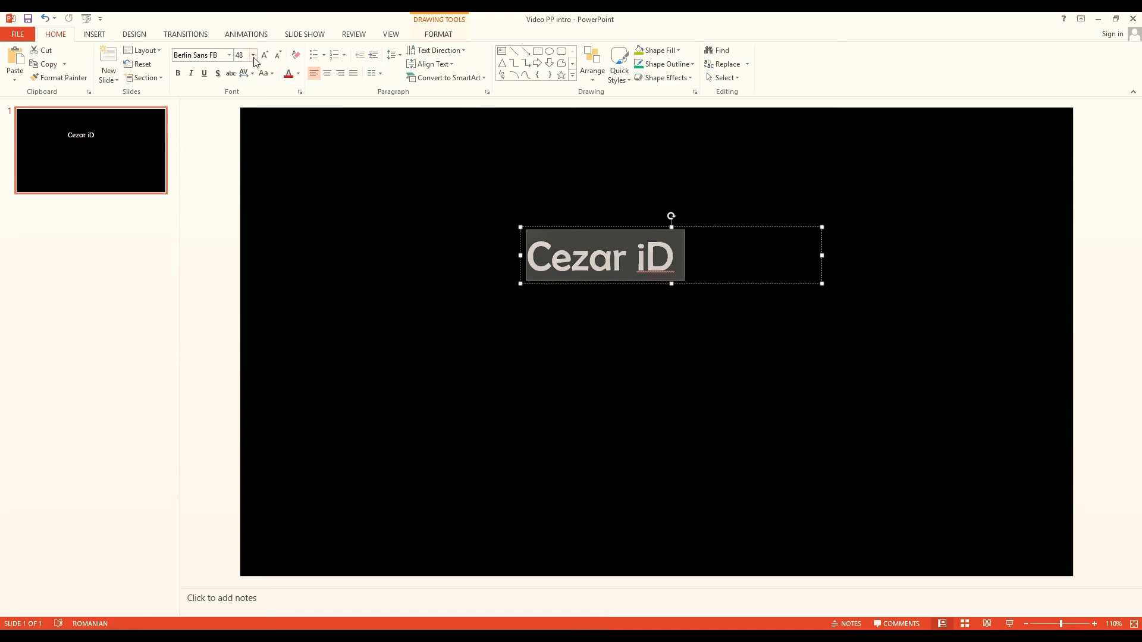
click(254, 56)
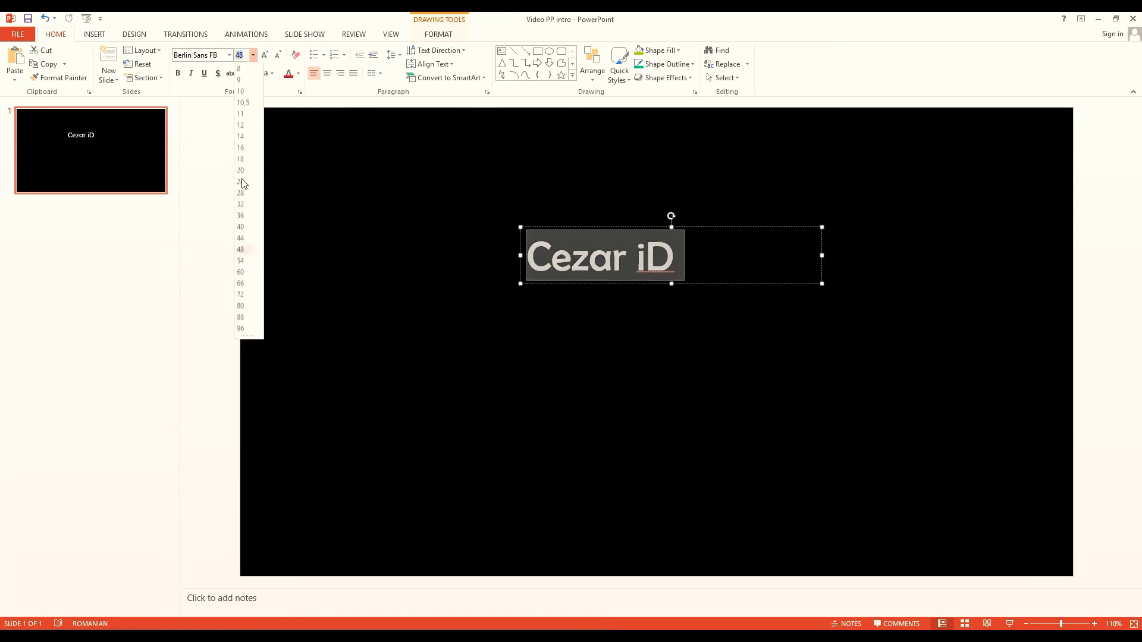
click(241, 306)
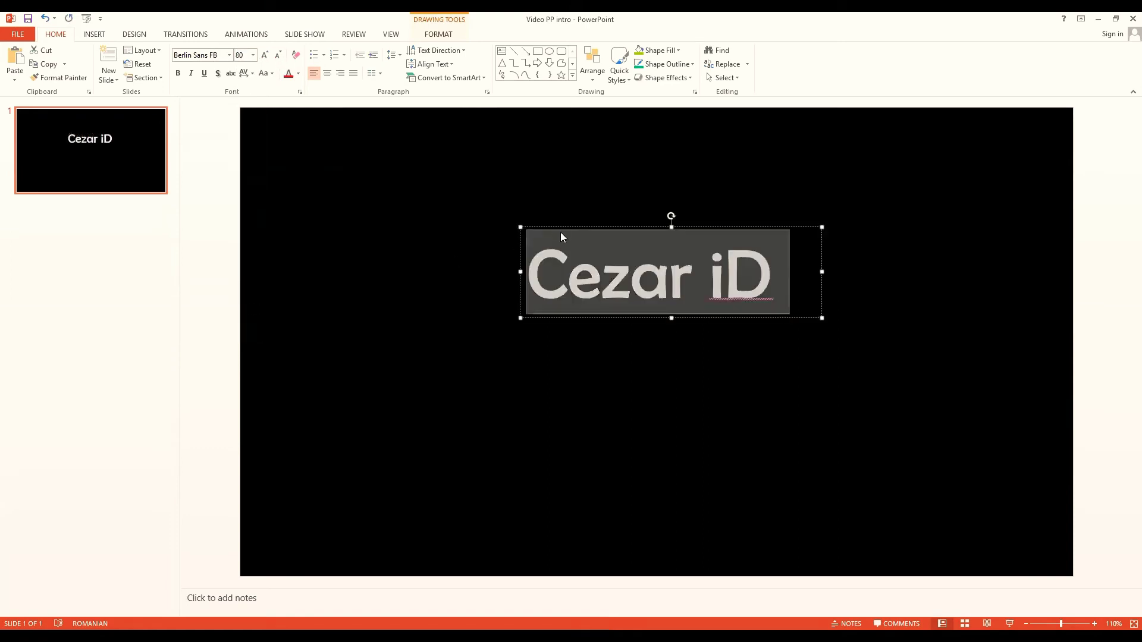
Move the Cezar iD title box toward the slide's upper centre.
drag(555, 223, 525, 199)
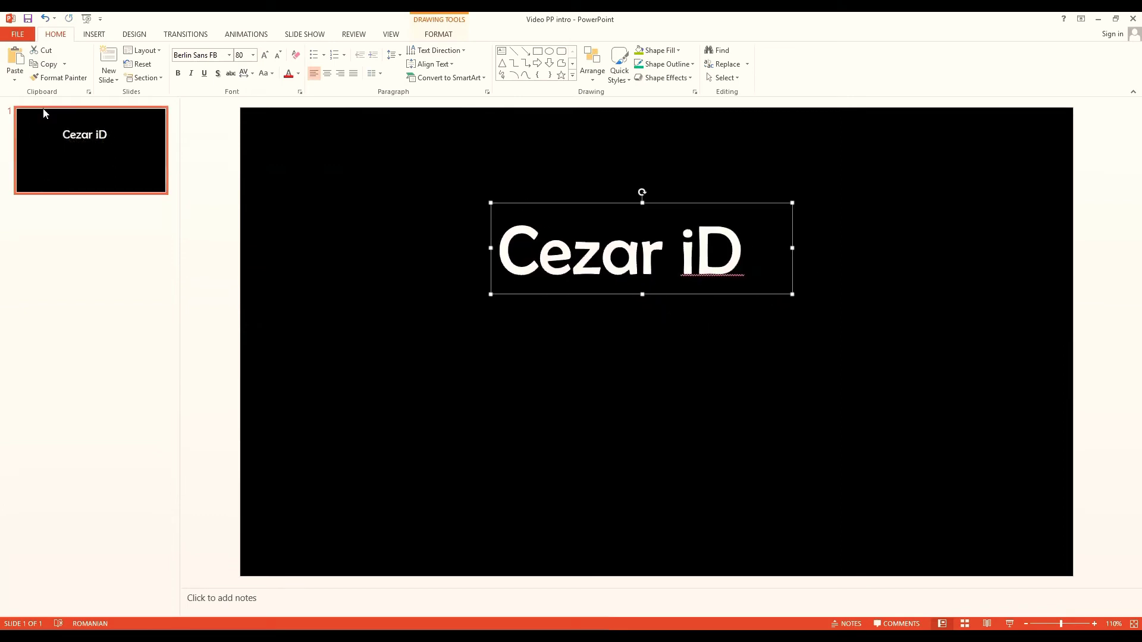
click(589, 208)
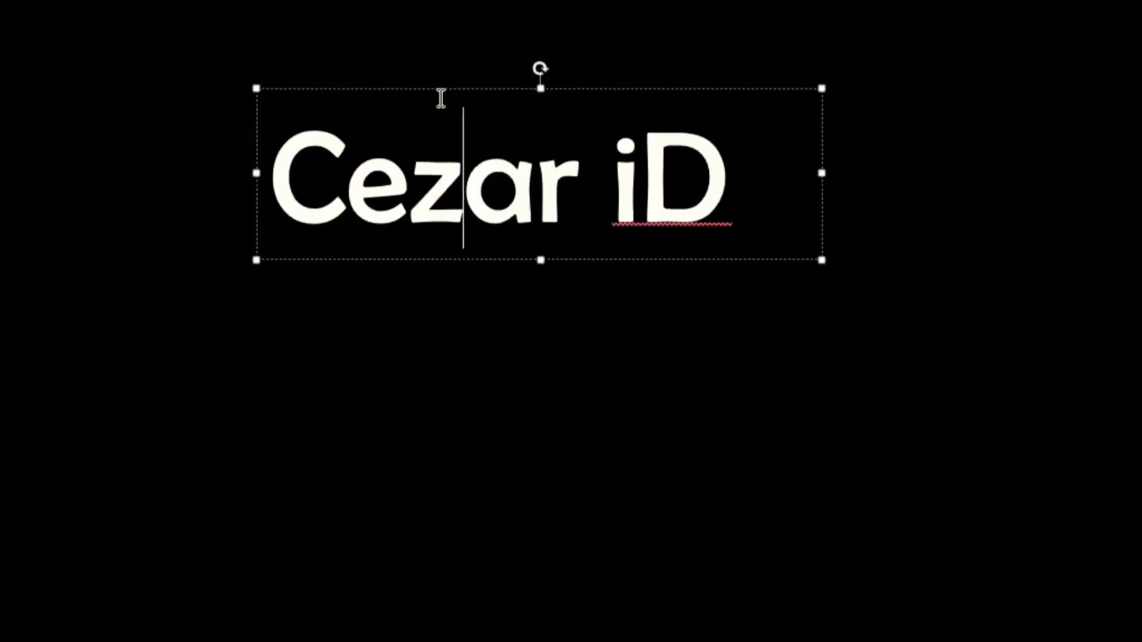
click(443, 93)
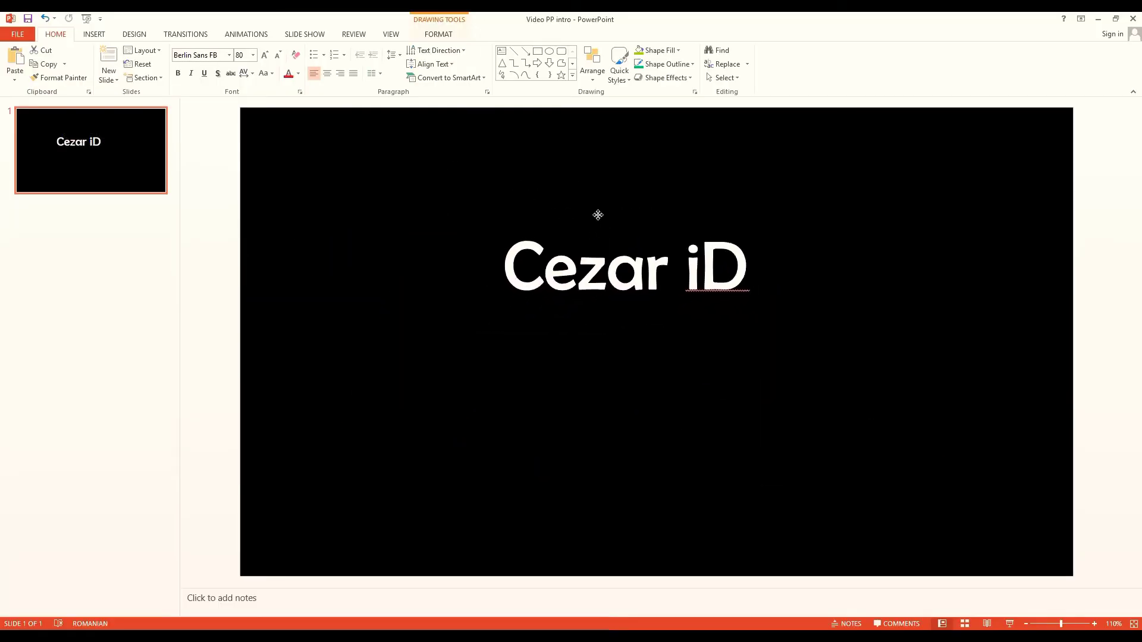
drag(598, 215, 604, 211)
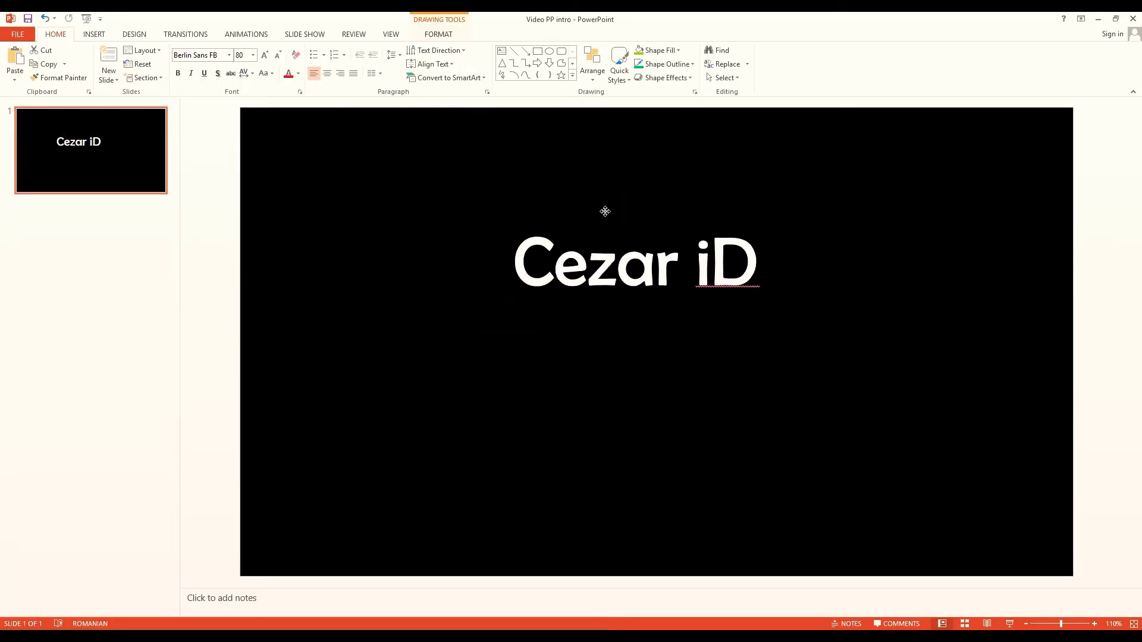
click(458, 227)
click(565, 277)
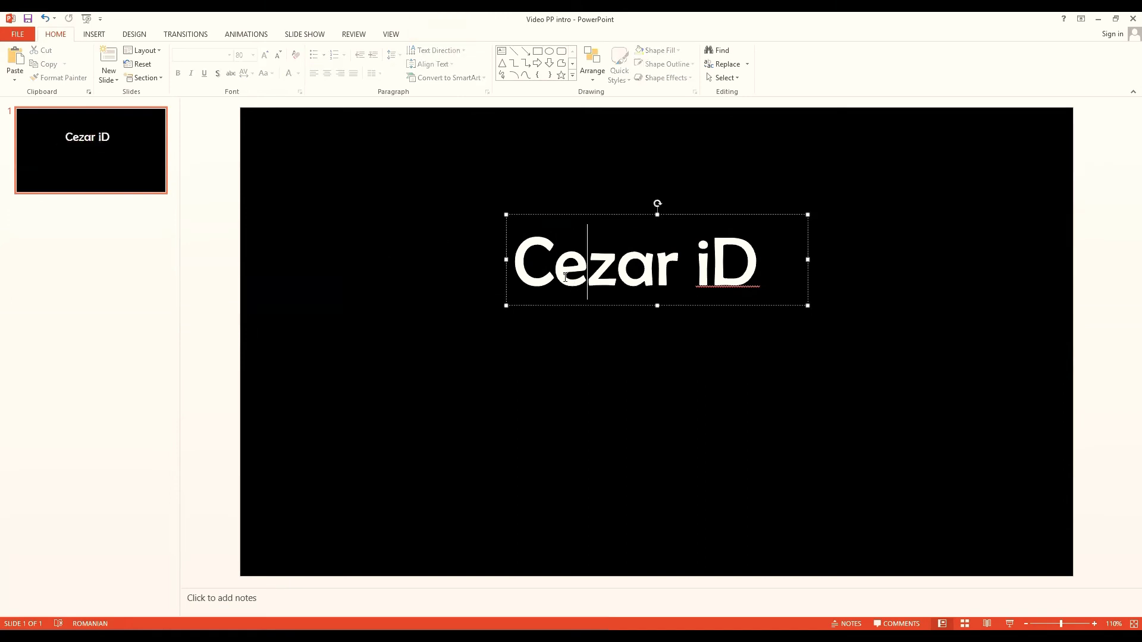
click(575, 215)
Preview Wipe, Split, Float In, Fly In and Swivel, then give the title an Exit Wipe animation.
click(245, 34)
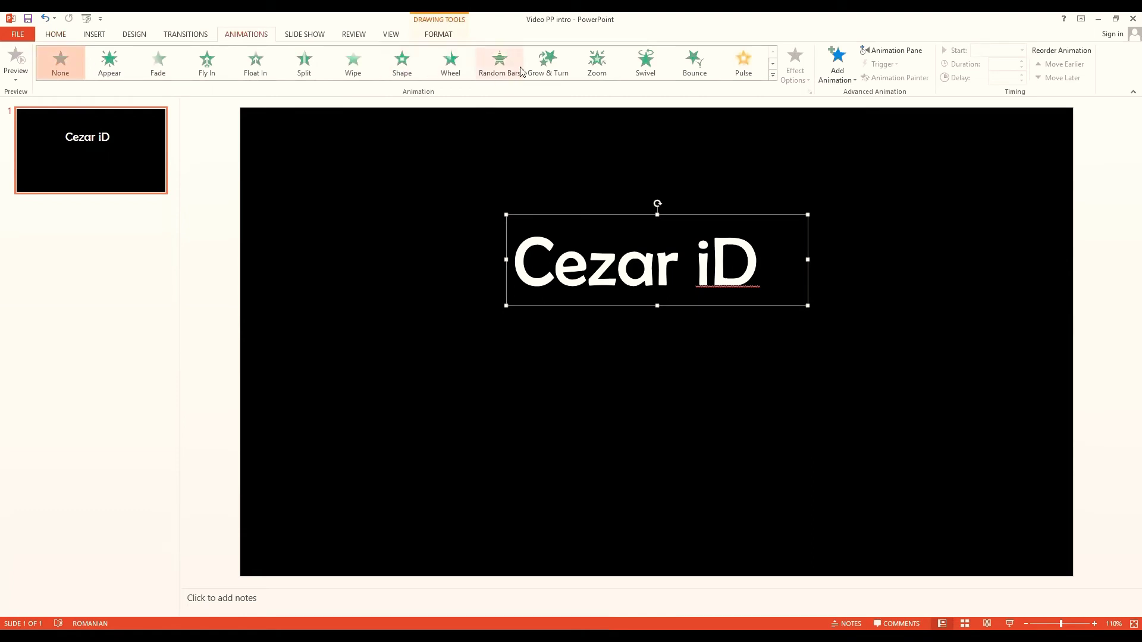
click(357, 61)
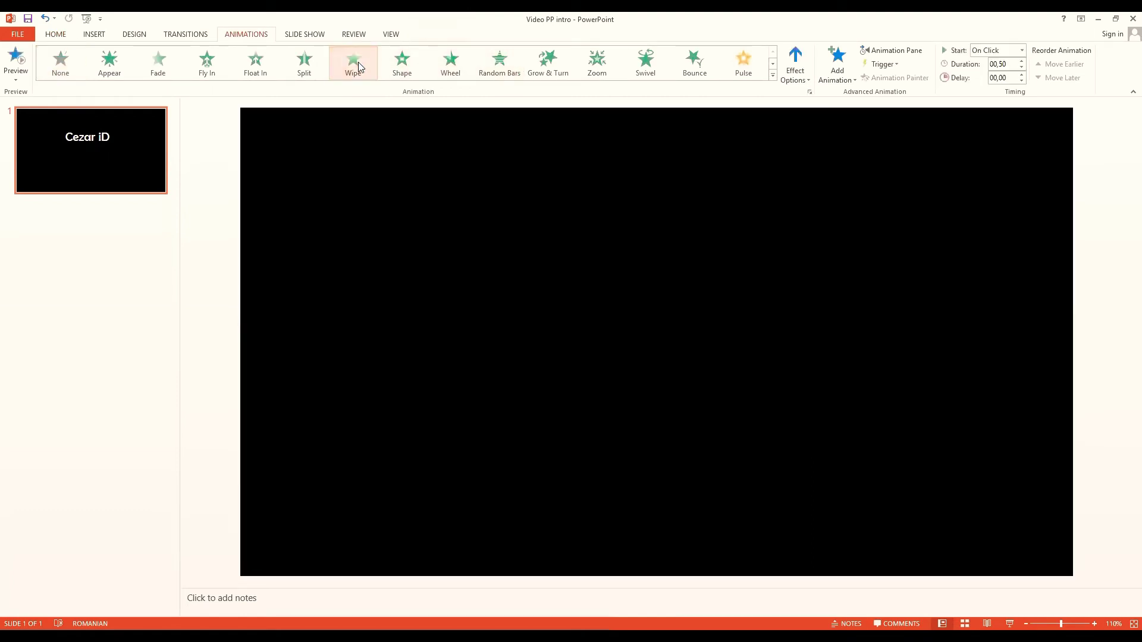
click(303, 66)
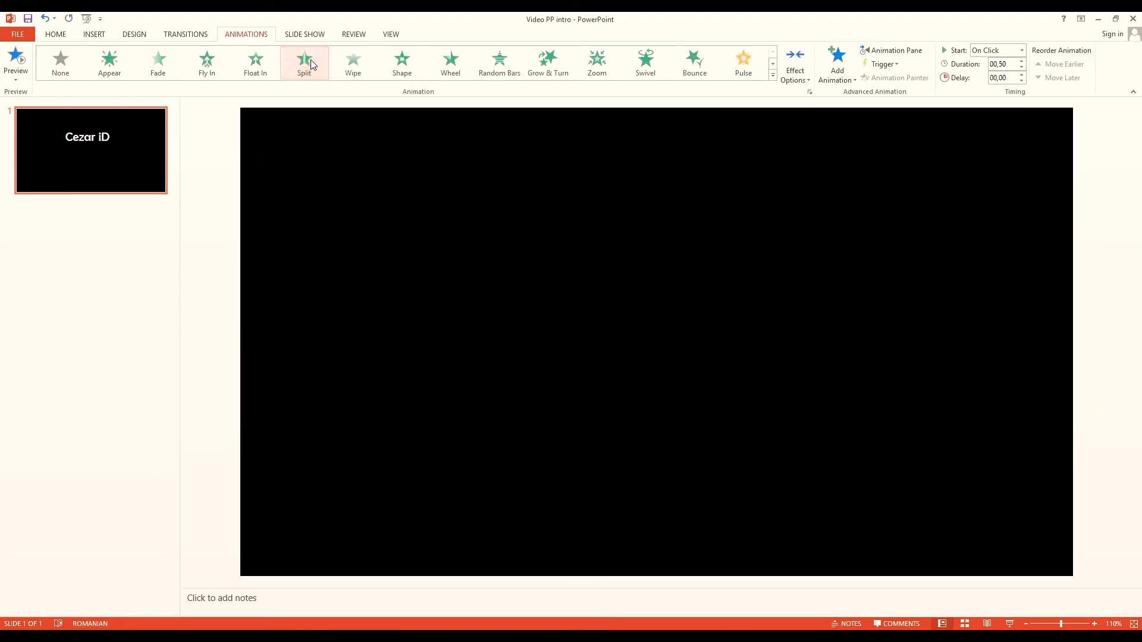
click(275, 69)
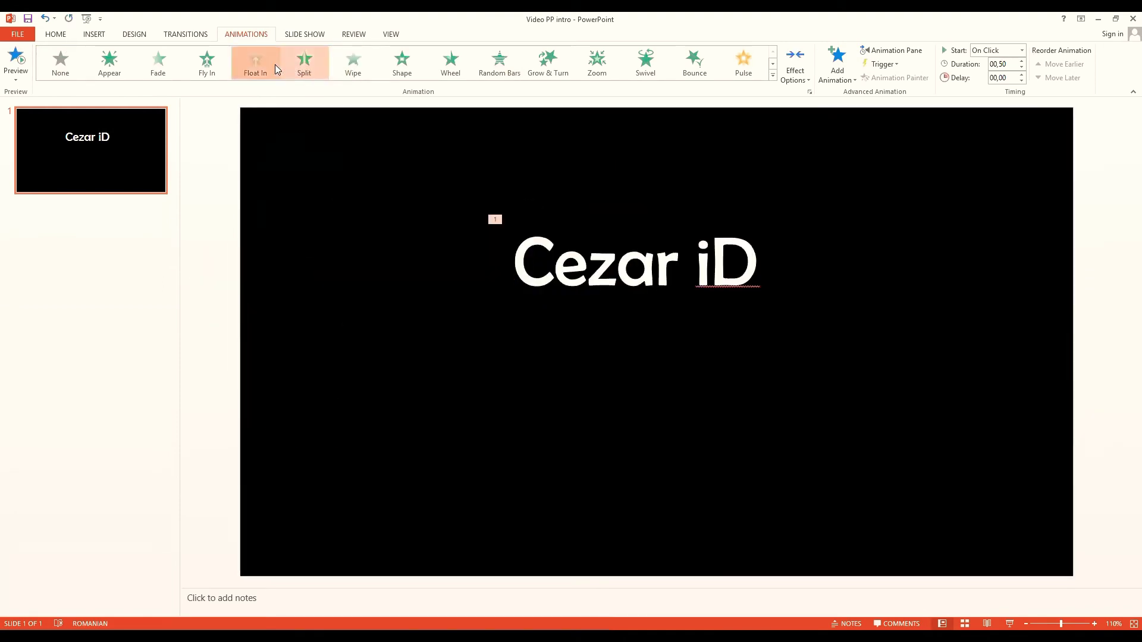
click(216, 71)
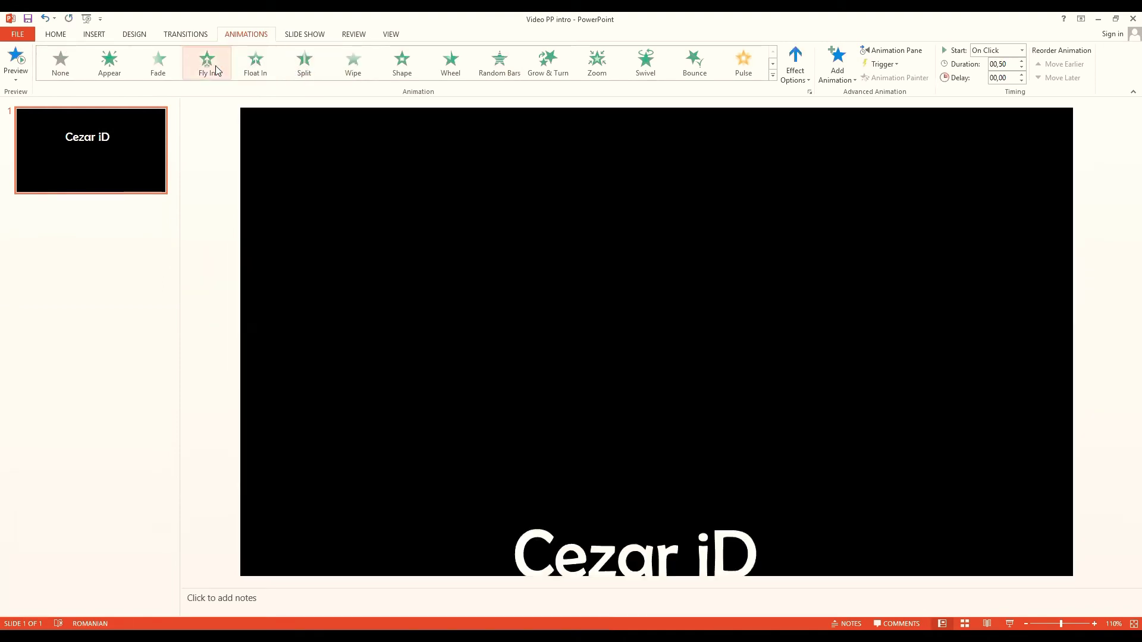
click(644, 63)
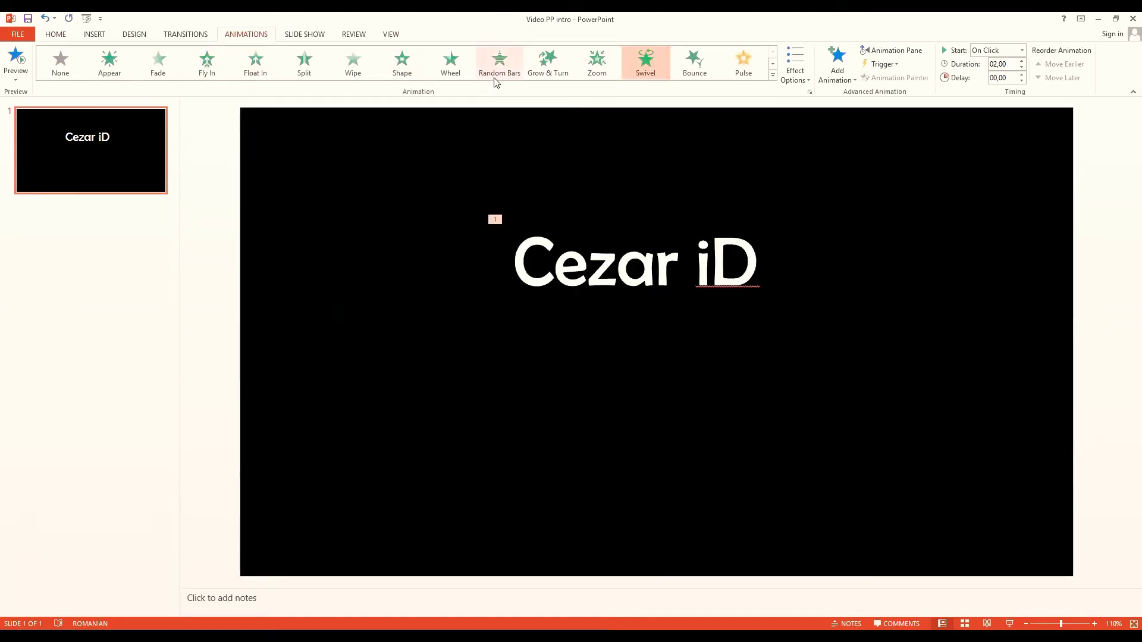
click(773, 75)
click(303, 122)
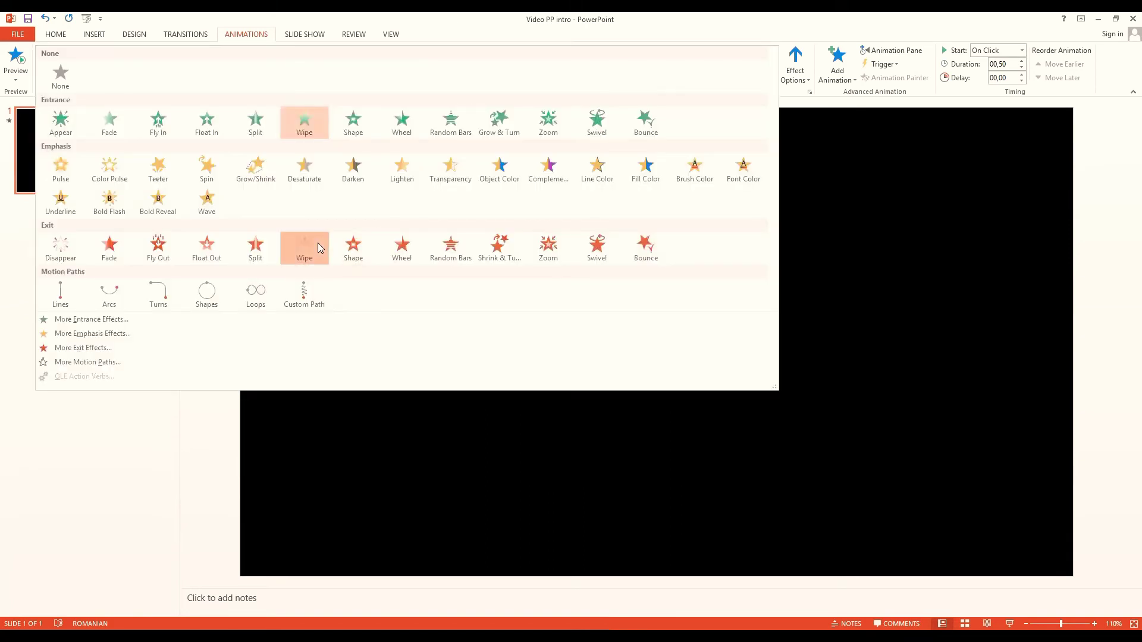
click(317, 242)
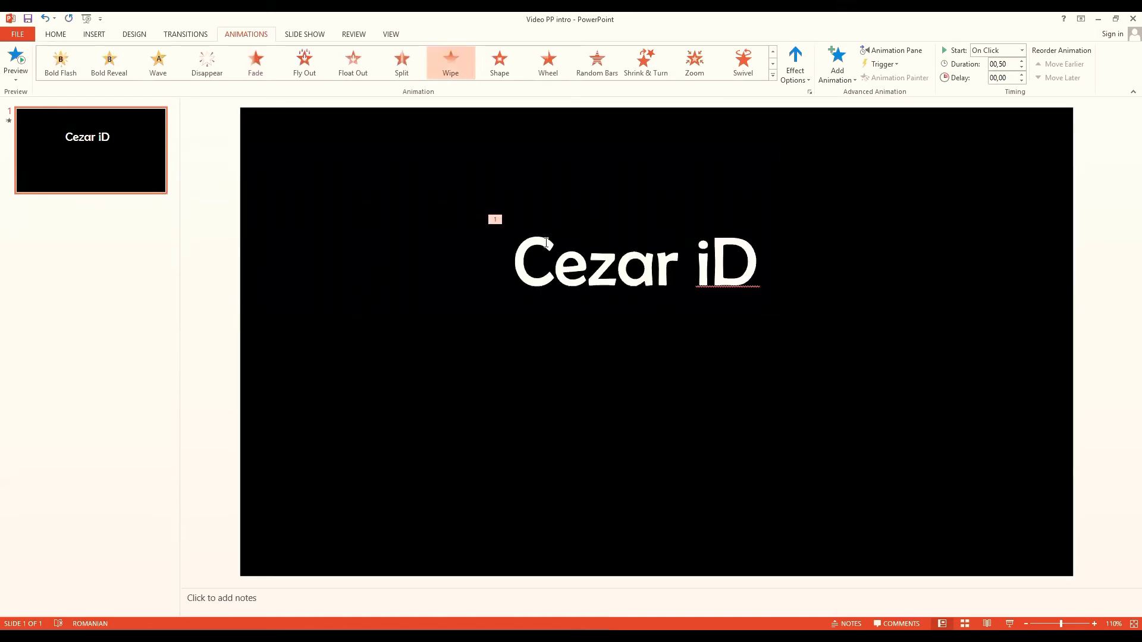
click(352, 298)
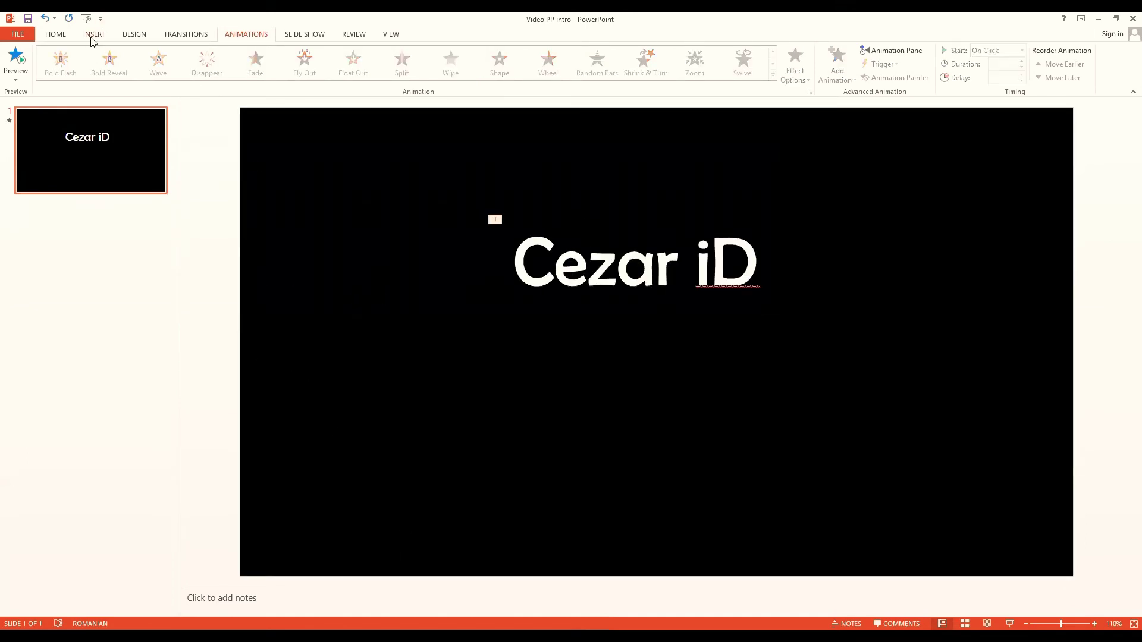
Draw a second text box below the title, type 'Sezon 3' and select its text.
click(59, 36)
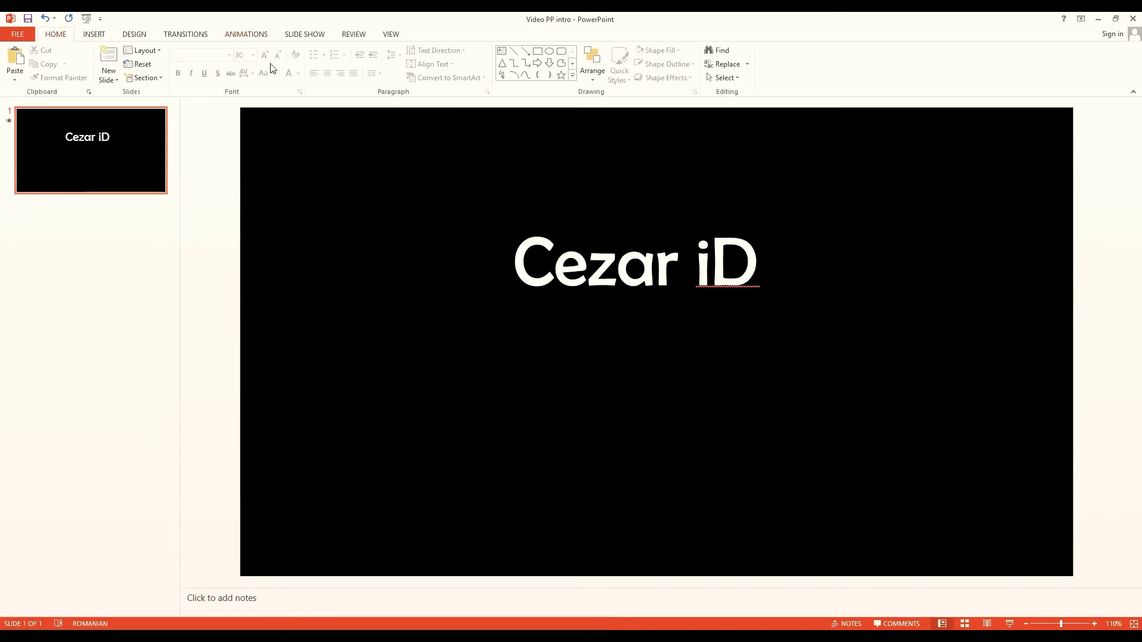
click(95, 35)
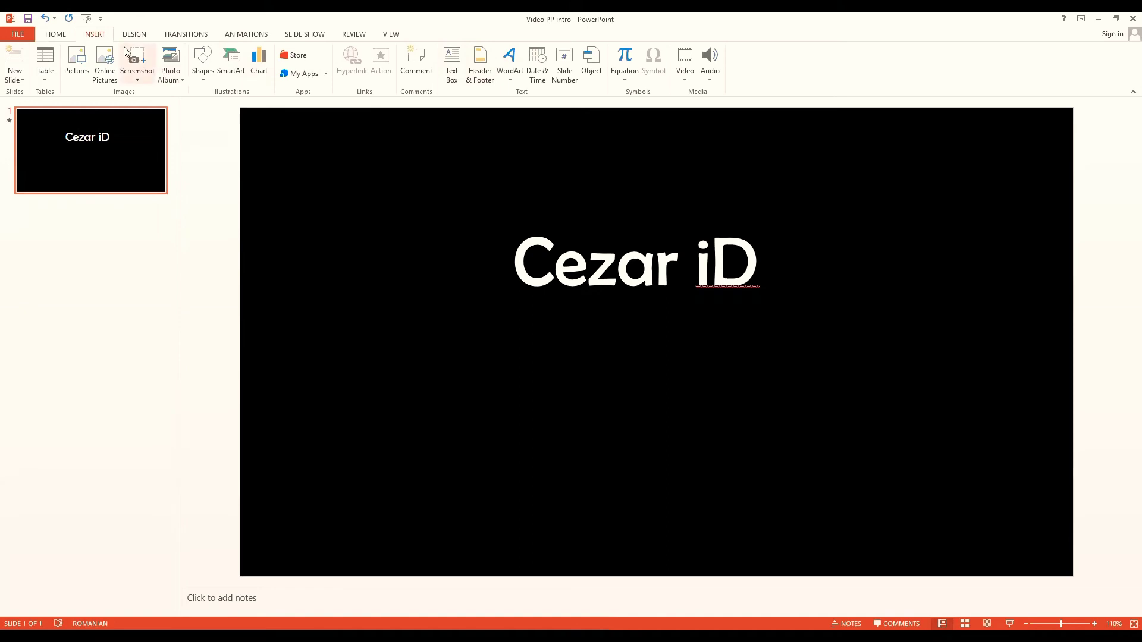
click(56, 34)
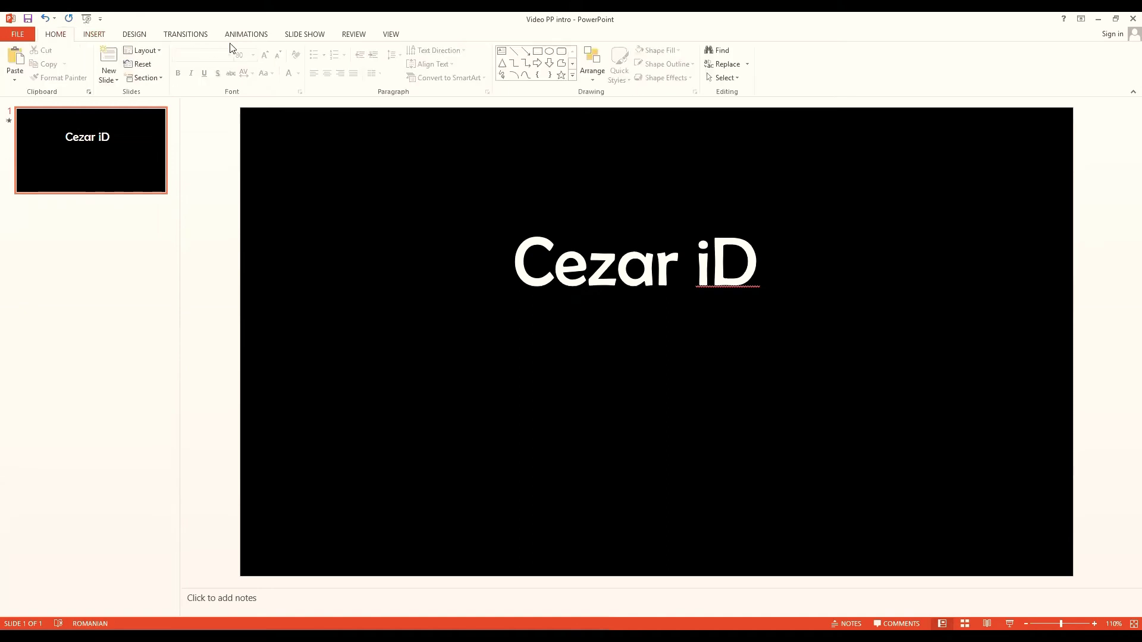
click(98, 35)
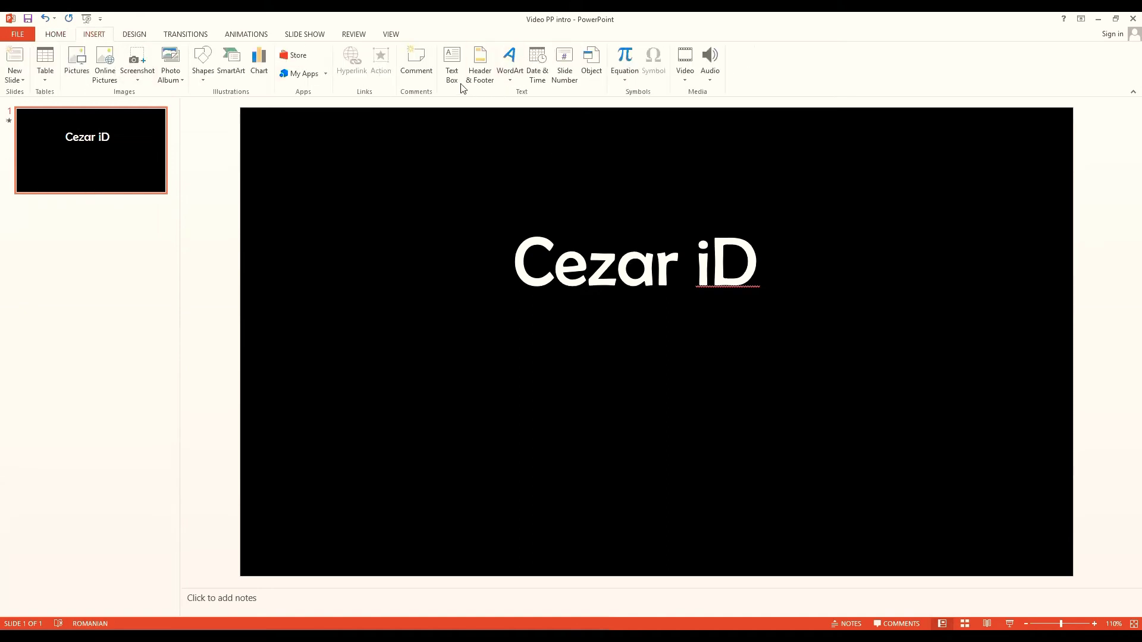
click(452, 64)
drag(553, 327, 814, 407)
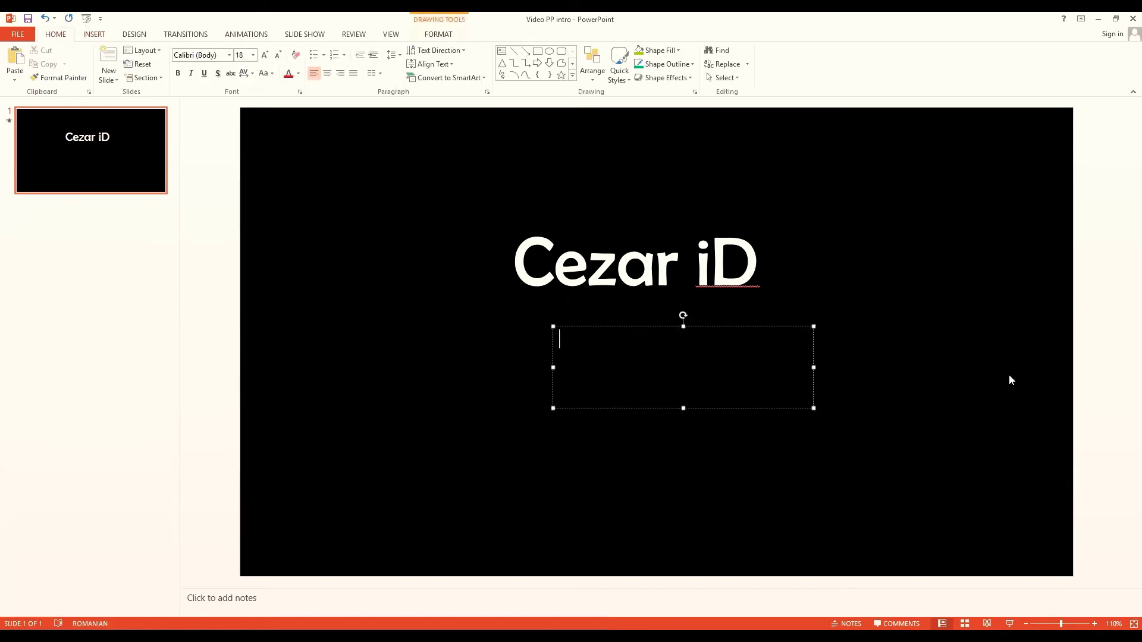
text(Vlog)
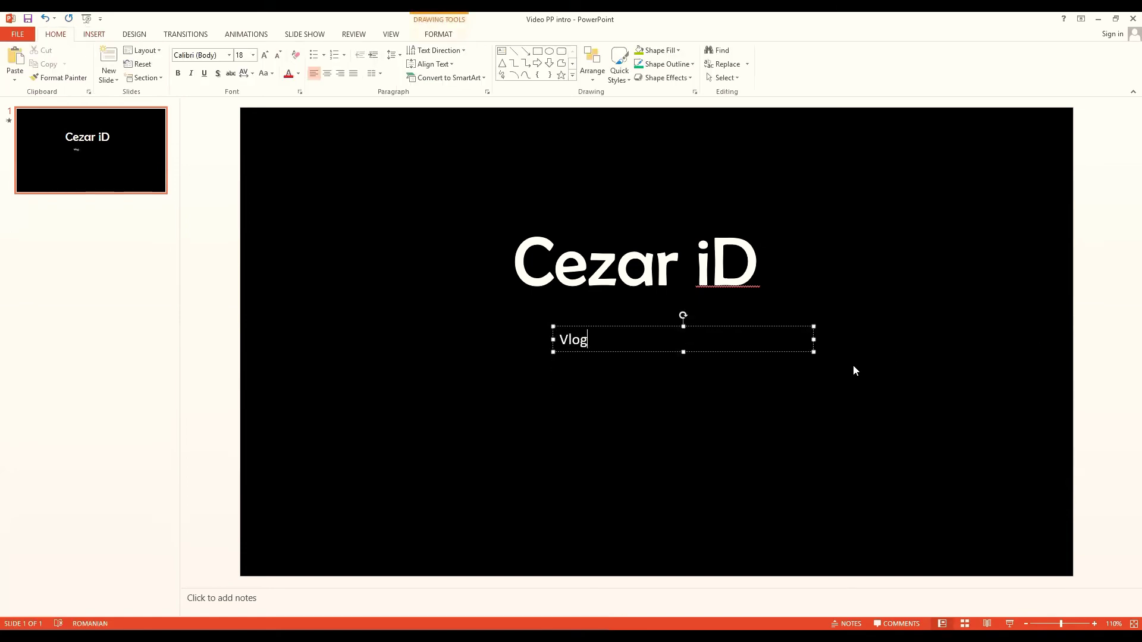
key(BackSpace)
key(BackSpace)
key(BackSpace)
text(s)
key(ctrl+a)
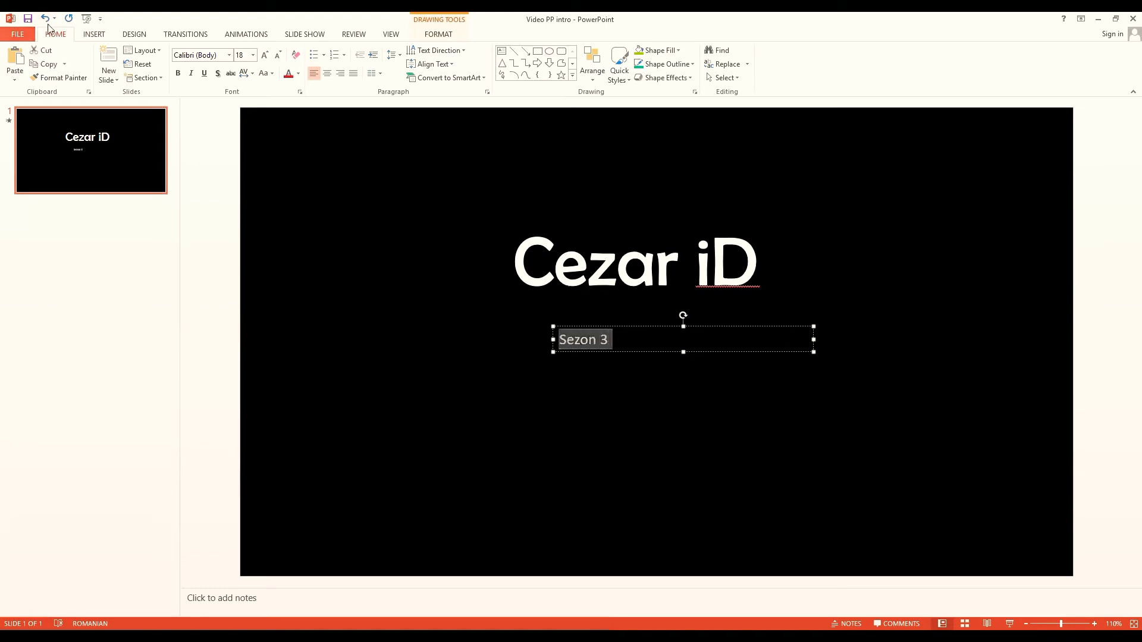
click(230, 55)
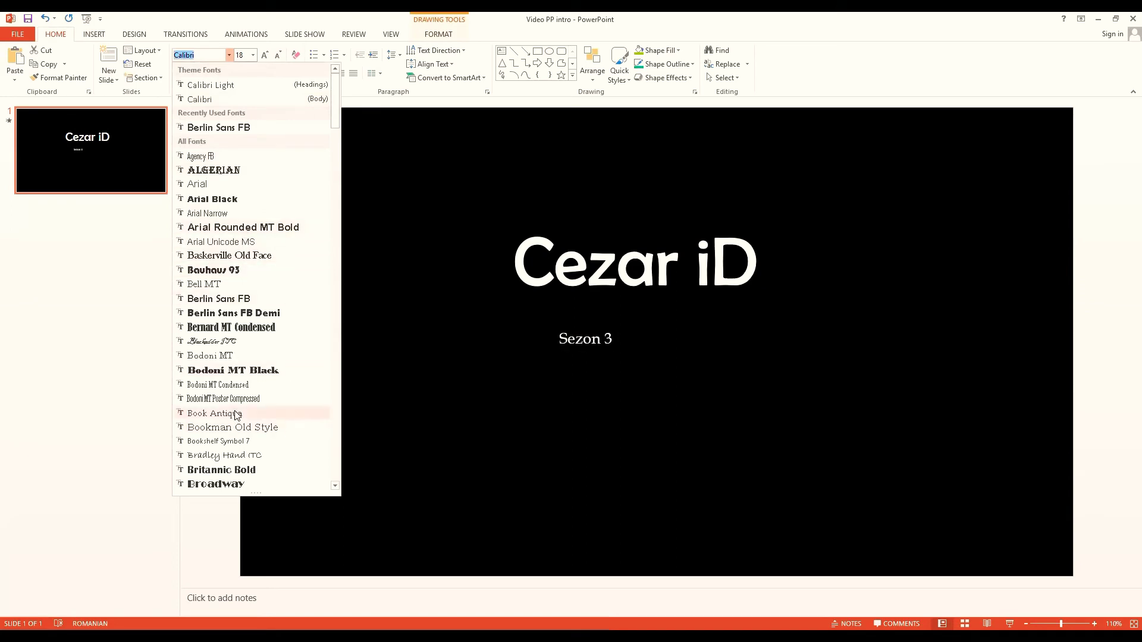
Set Sezon 3 to Berlin Sans FB with Very Loose character spacing.
click(231, 128)
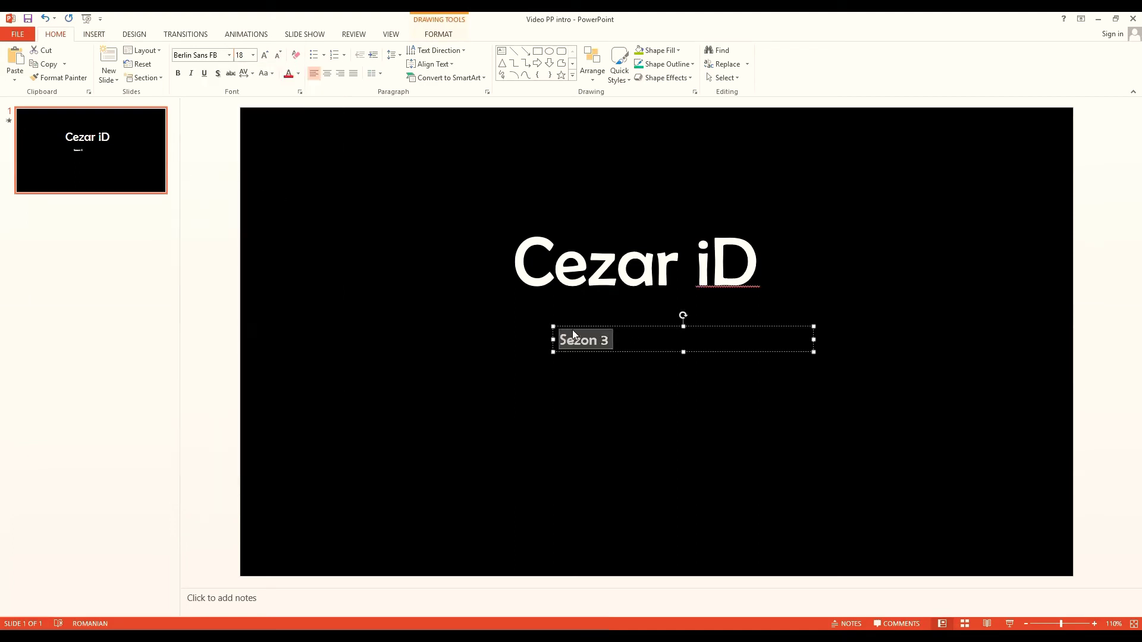
drag(577, 328, 623, 295)
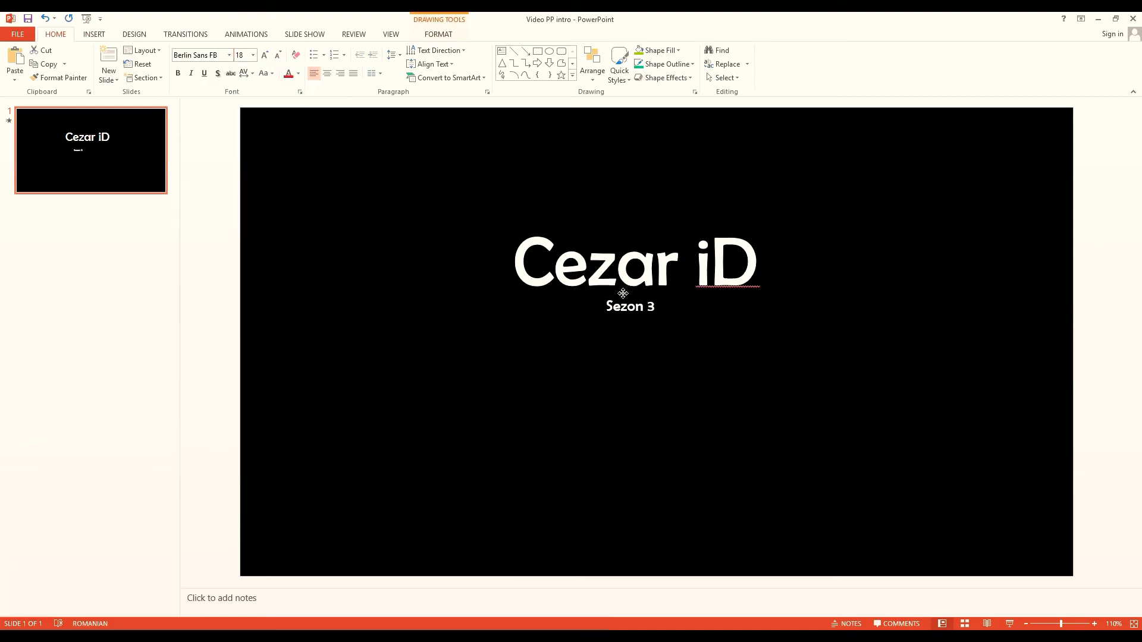
triple_click(656, 308)
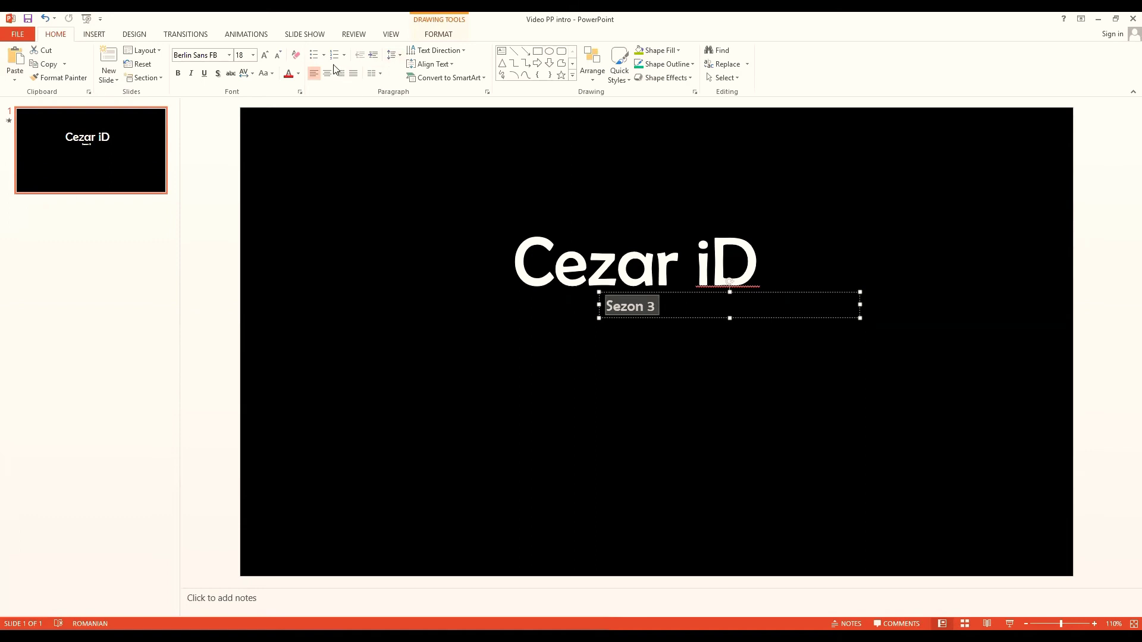
click(253, 73)
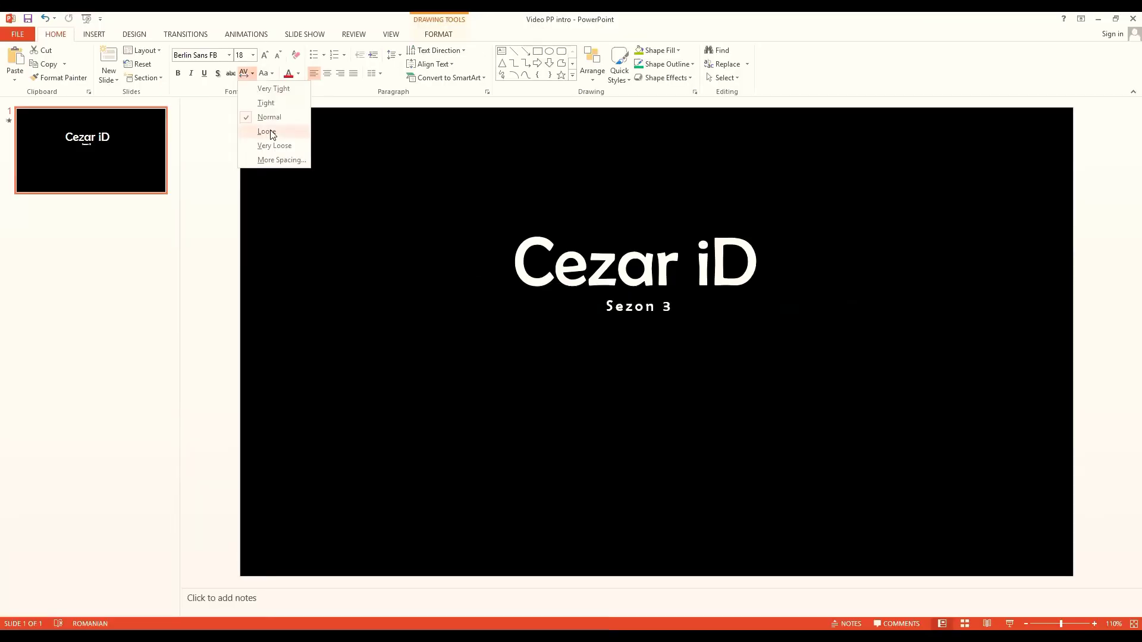
click(648, 301)
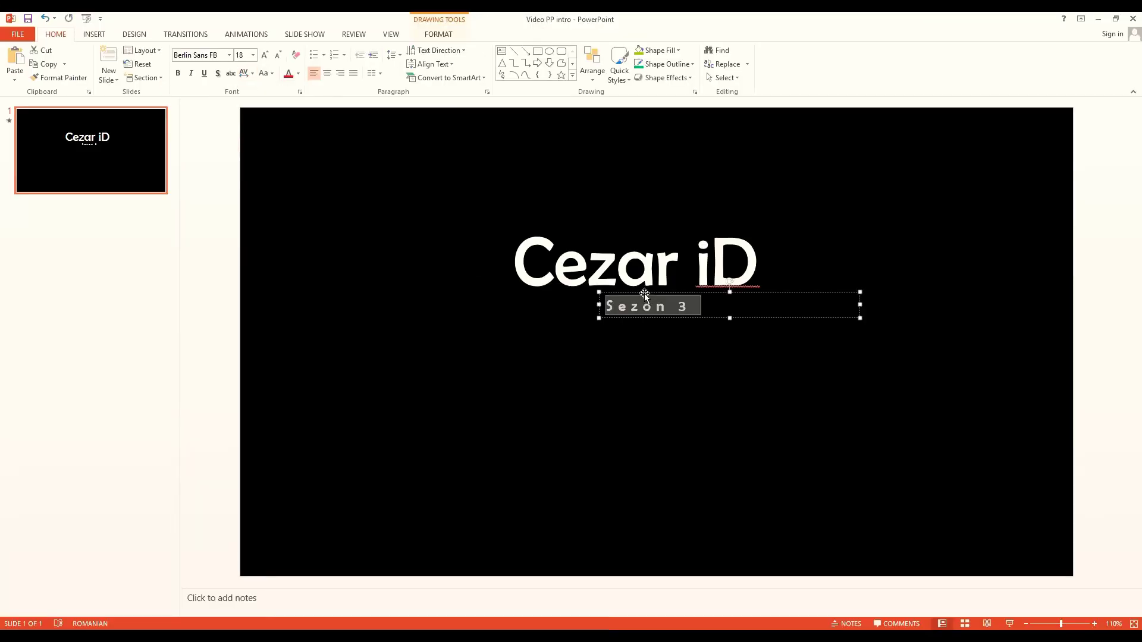
Position the Sezon 3 box just beneath the Cezar iD title.
drag(644, 295, 642, 319)
click(640, 316)
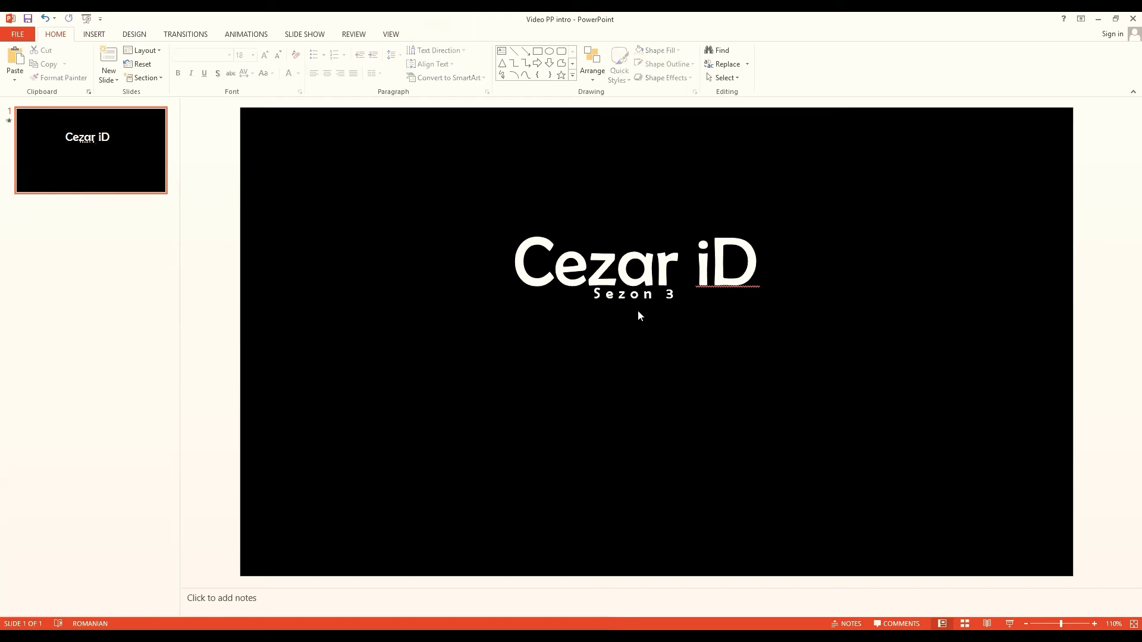
click(642, 293)
drag(643, 278, 642, 287)
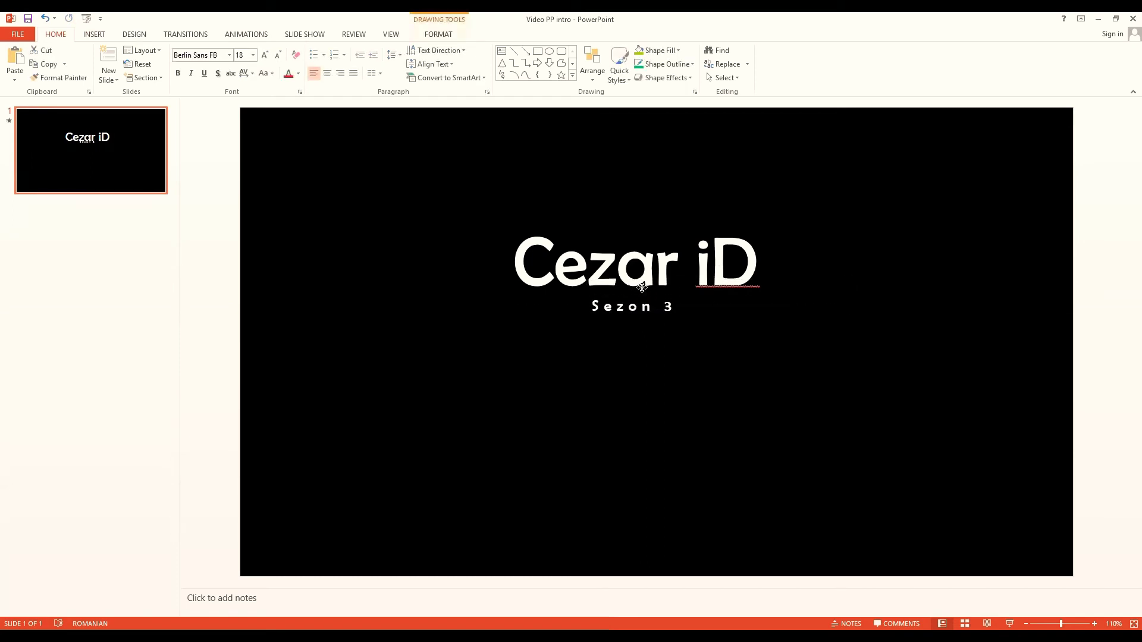
click(640, 381)
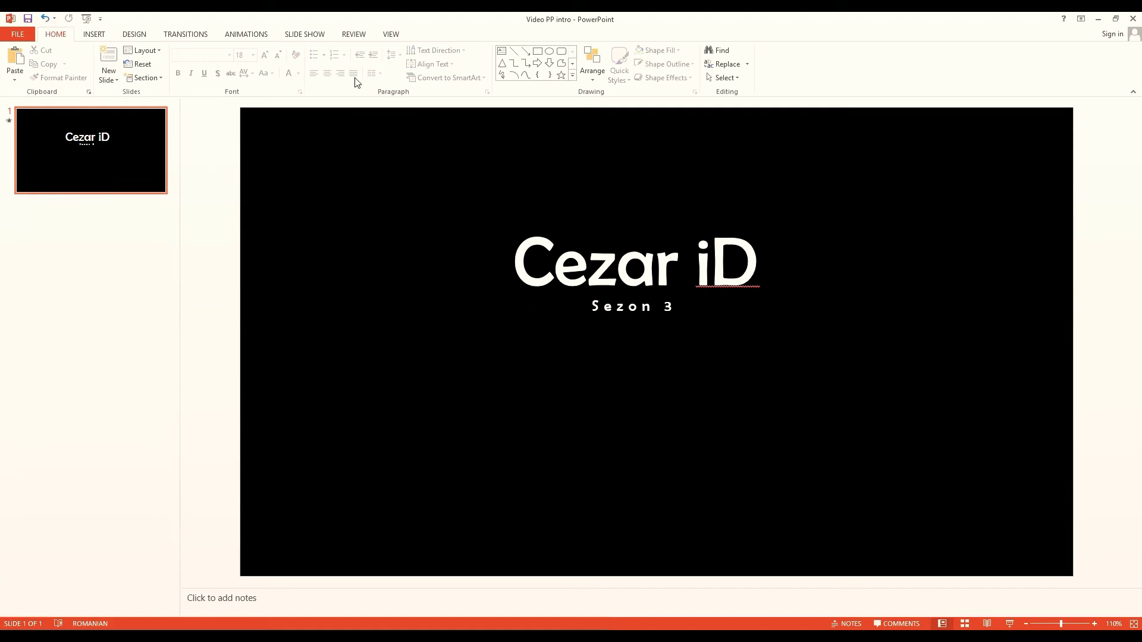
From the Insert tab, open the WordArt style gallery and look over the styles.
click(127, 34)
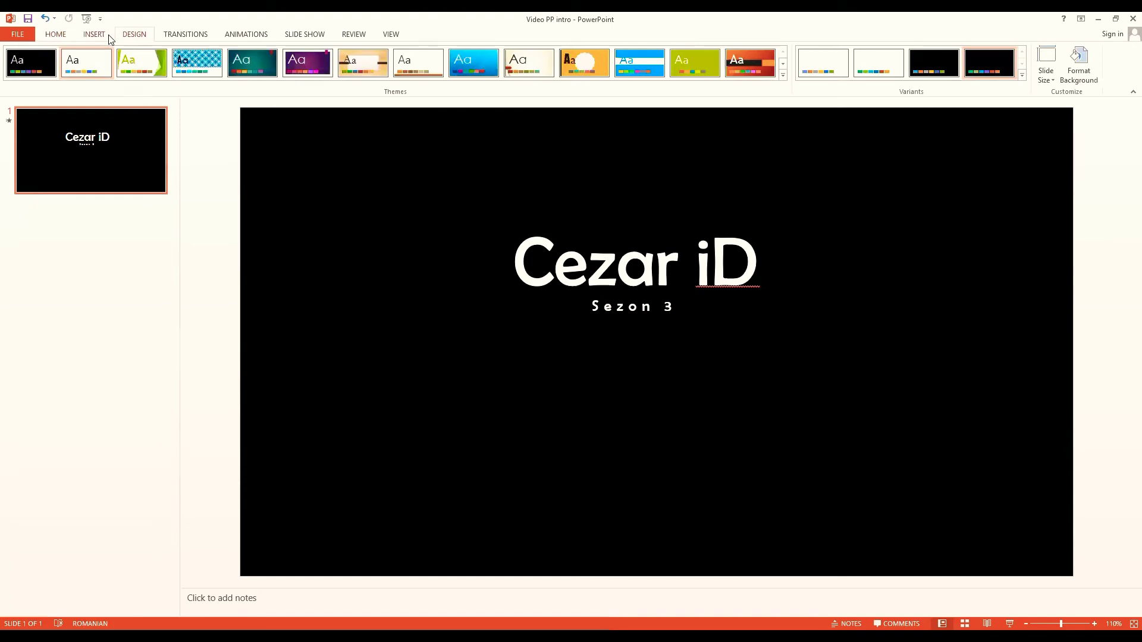
click(95, 34)
click(62, 37)
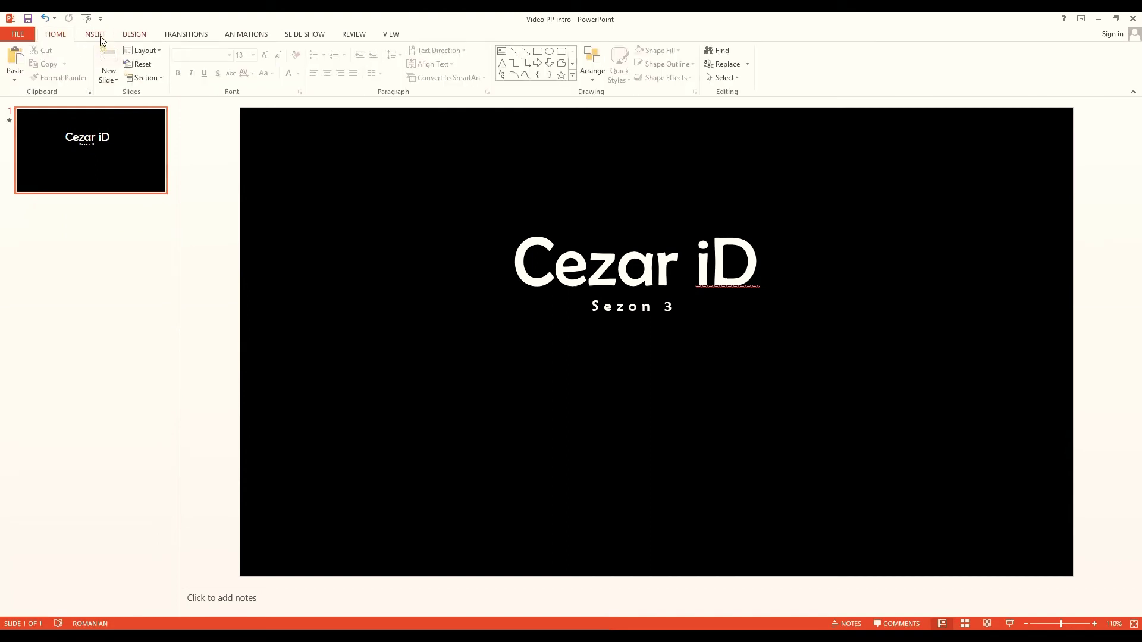
click(102, 36)
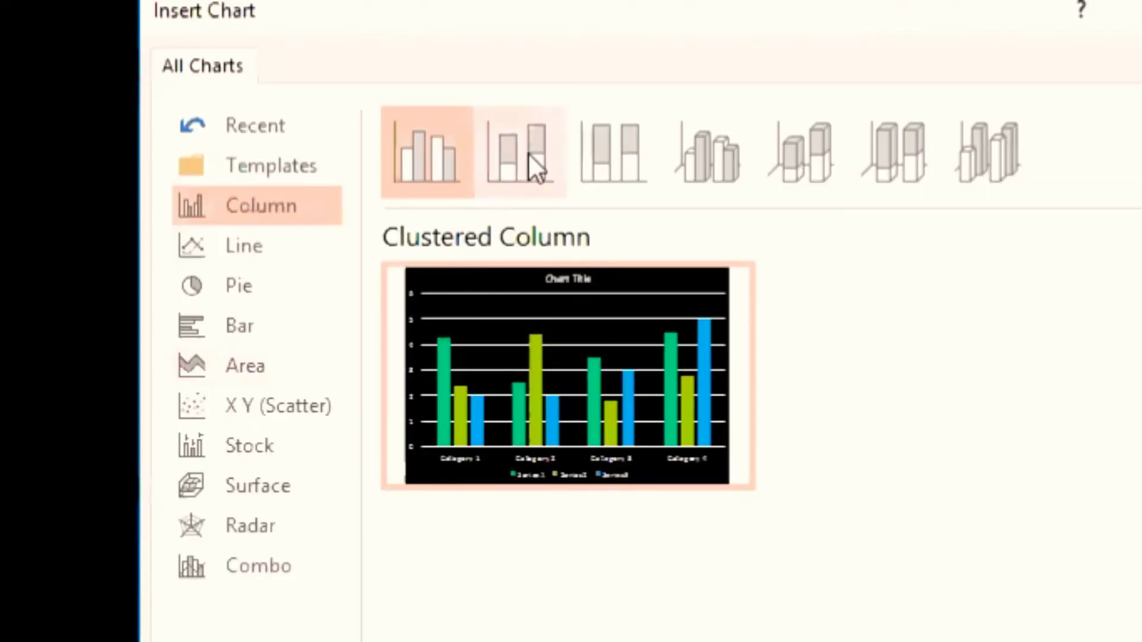
click(527, 152)
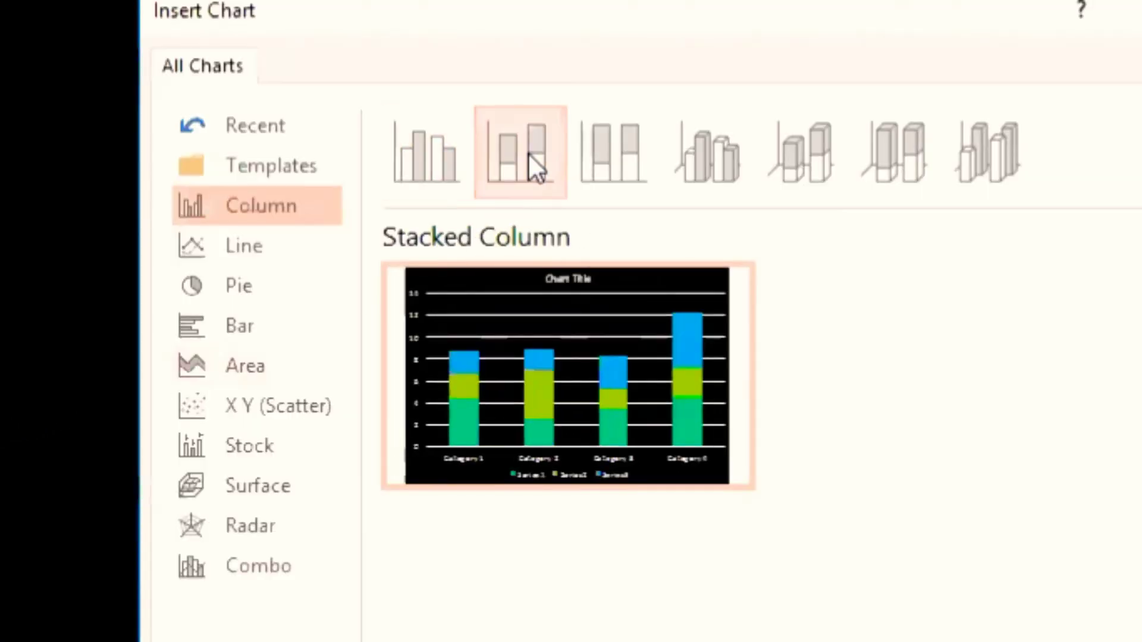
click(645, 166)
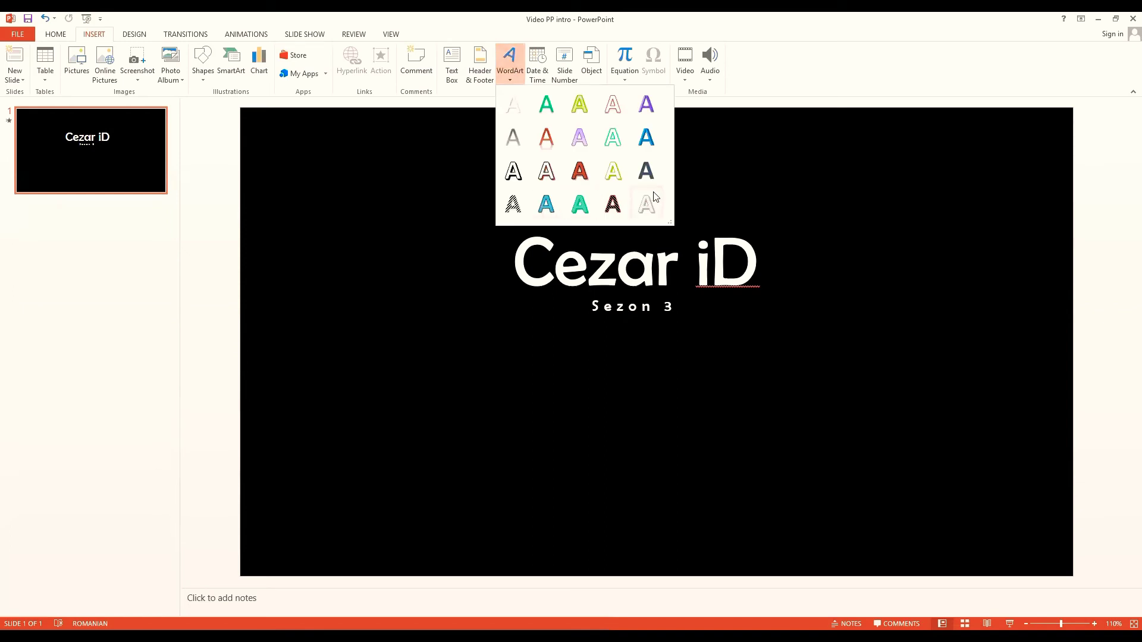
Insert a patterned WordArt reading 'Subscribe' below Sezon 3 and select its text.
click(521, 208)
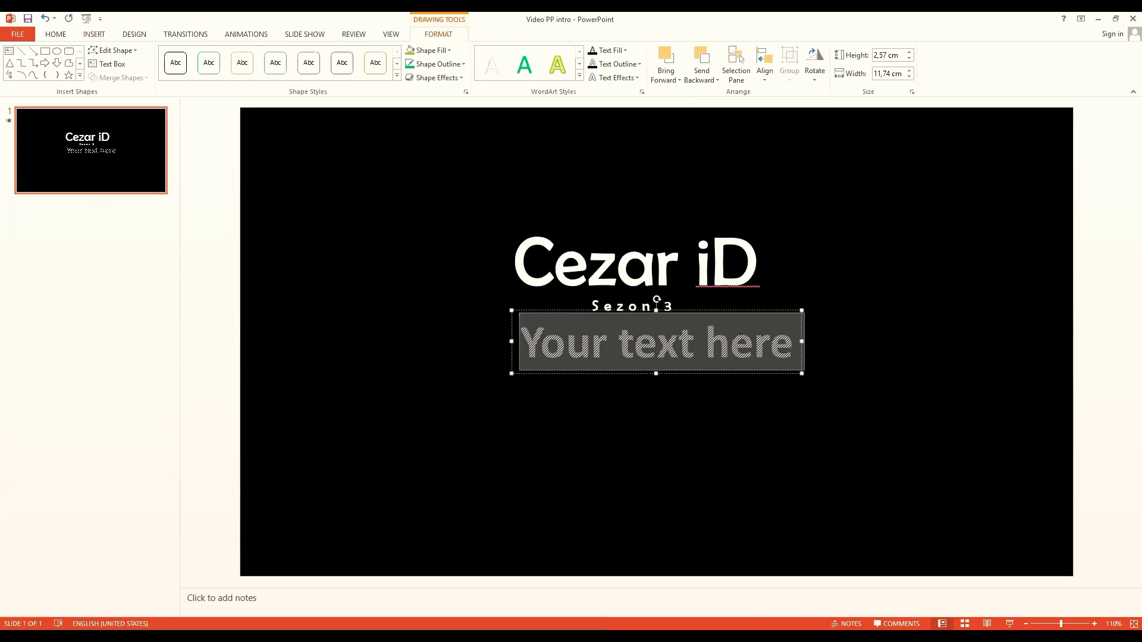
text(6u5uuytuyt)
key(BackSpace)
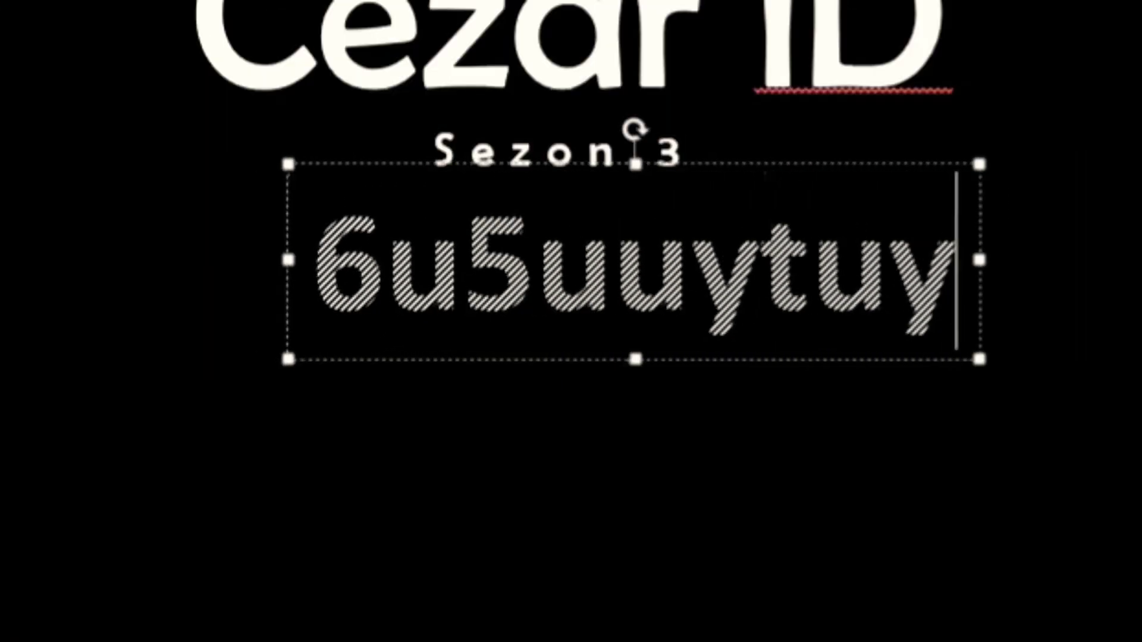
key(BackSpace)
key(BackSpace)
key(BackSpace)
text(Sub)
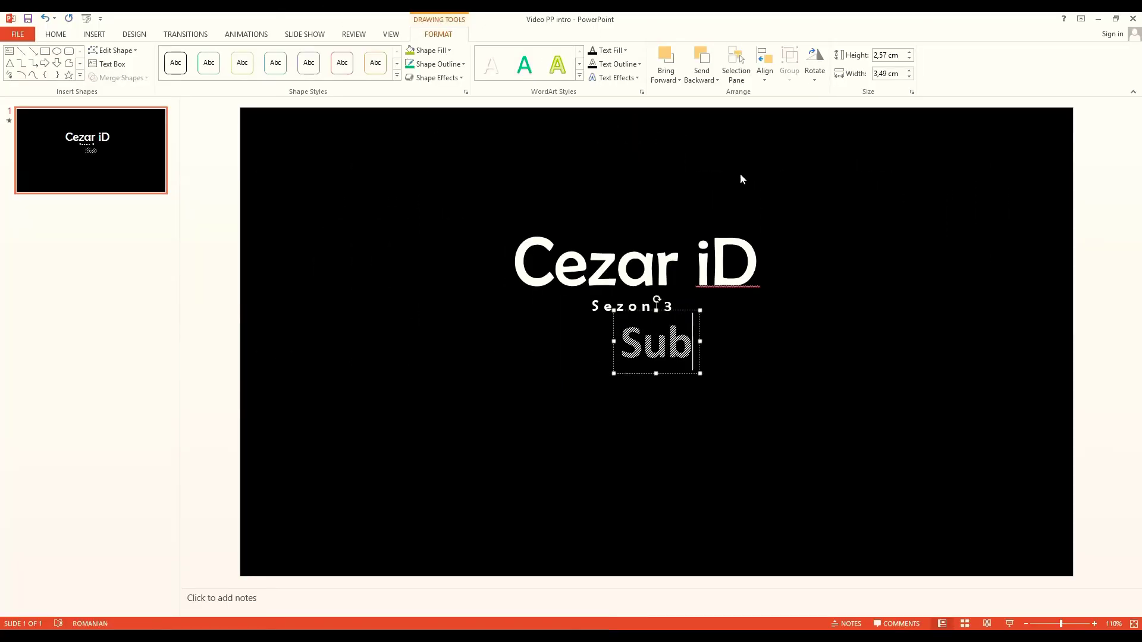
text(scribe)
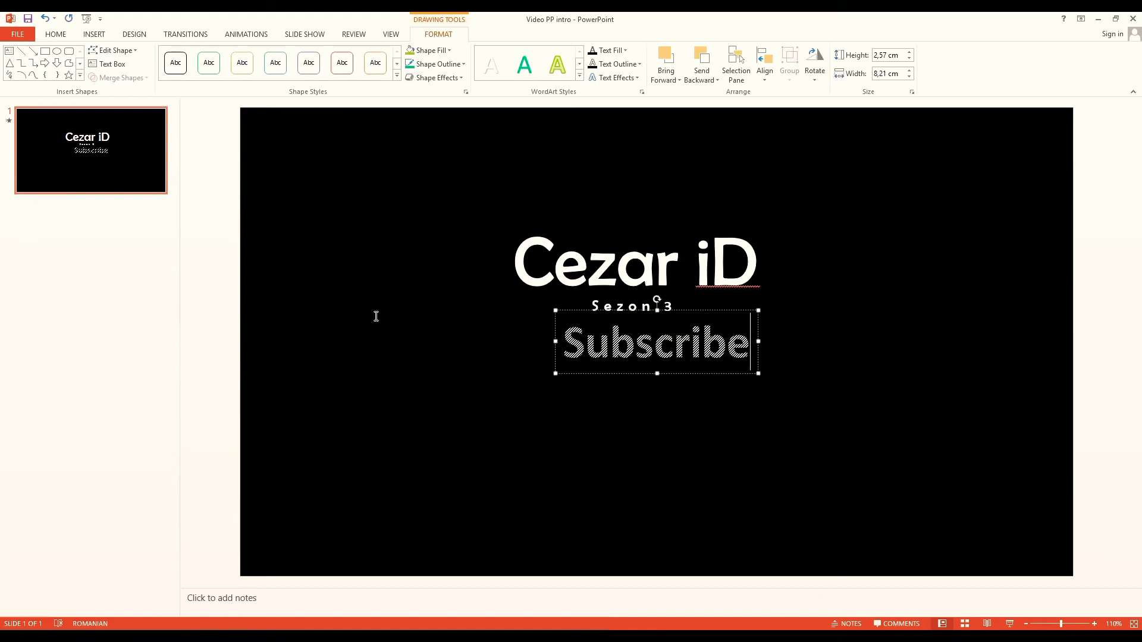
key(ctrl+a)
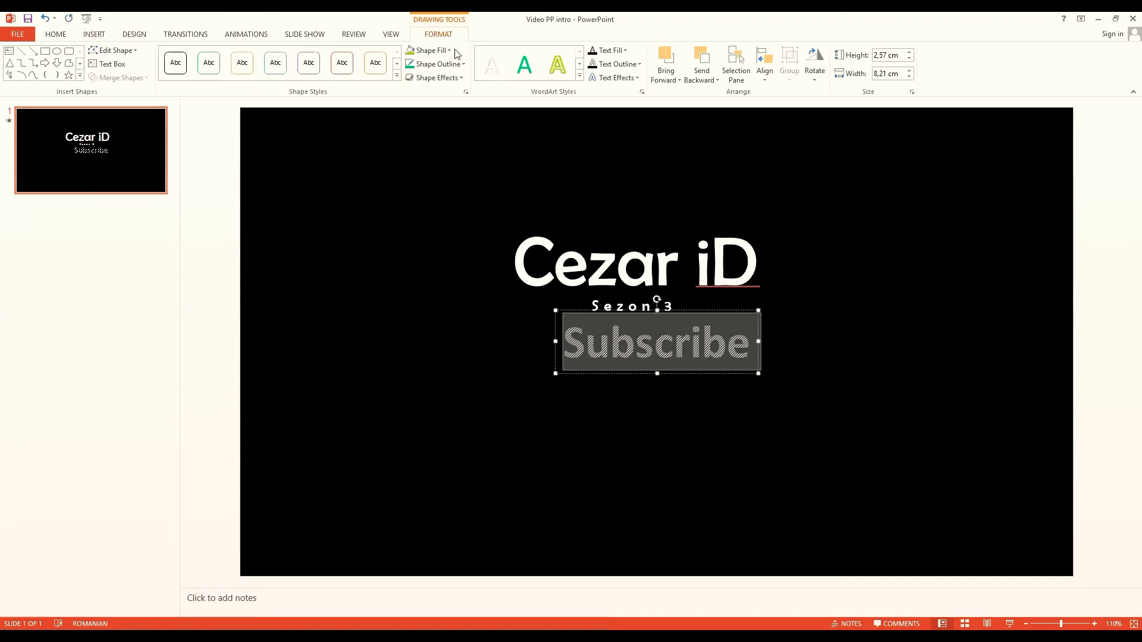
click(451, 50)
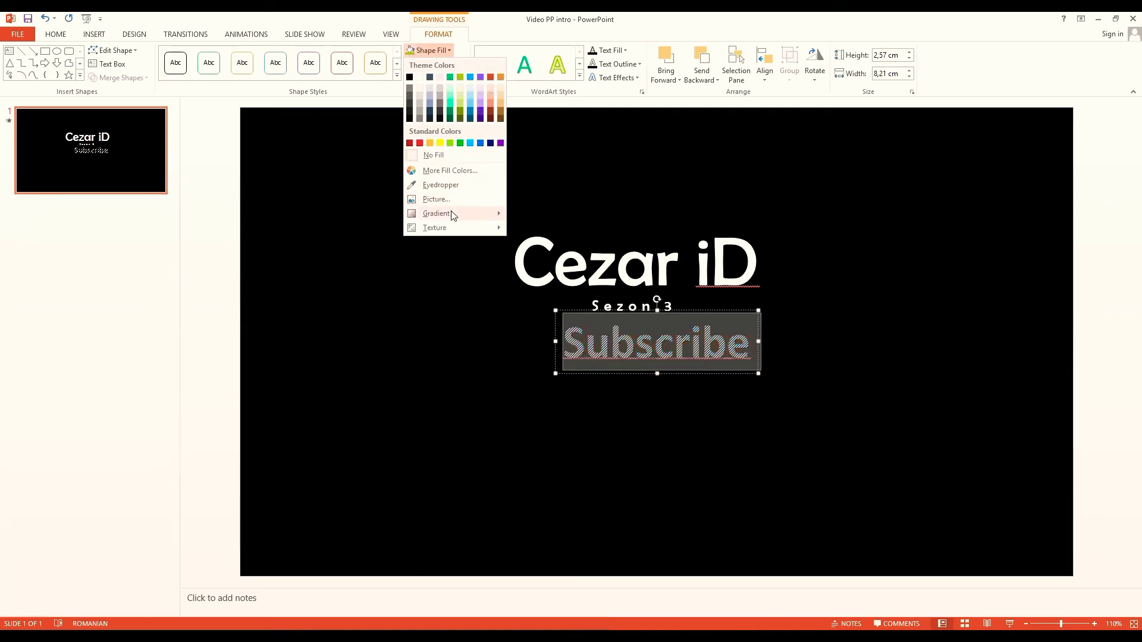
mouse_move(437, 213)
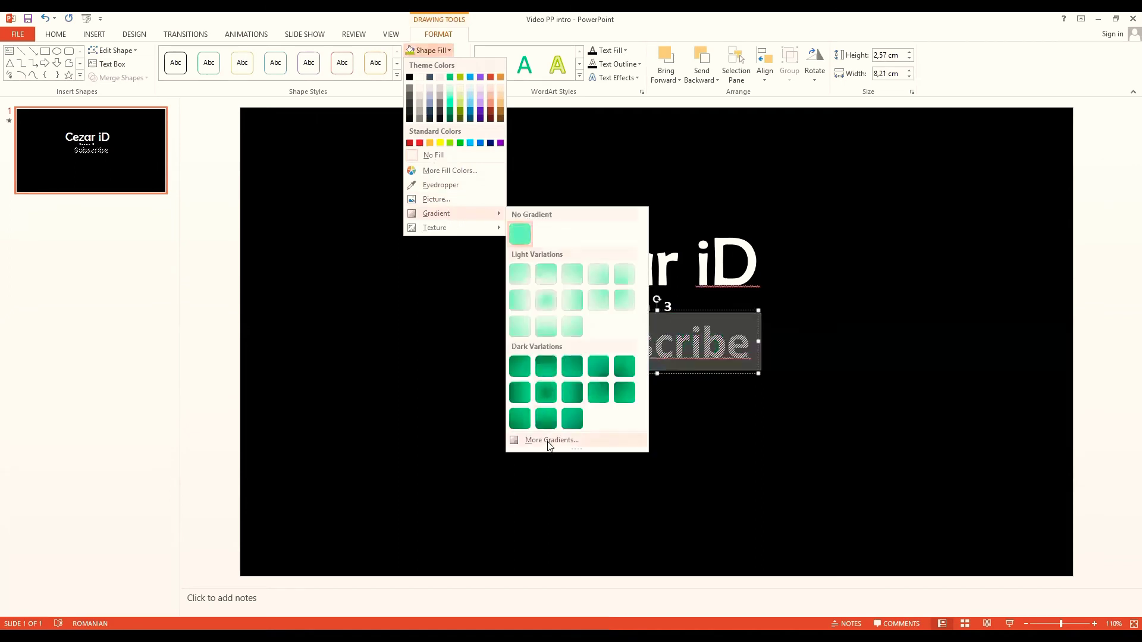
Give the Subscribe box a gradient fill and rearrange its gradient stops.
click(548, 440)
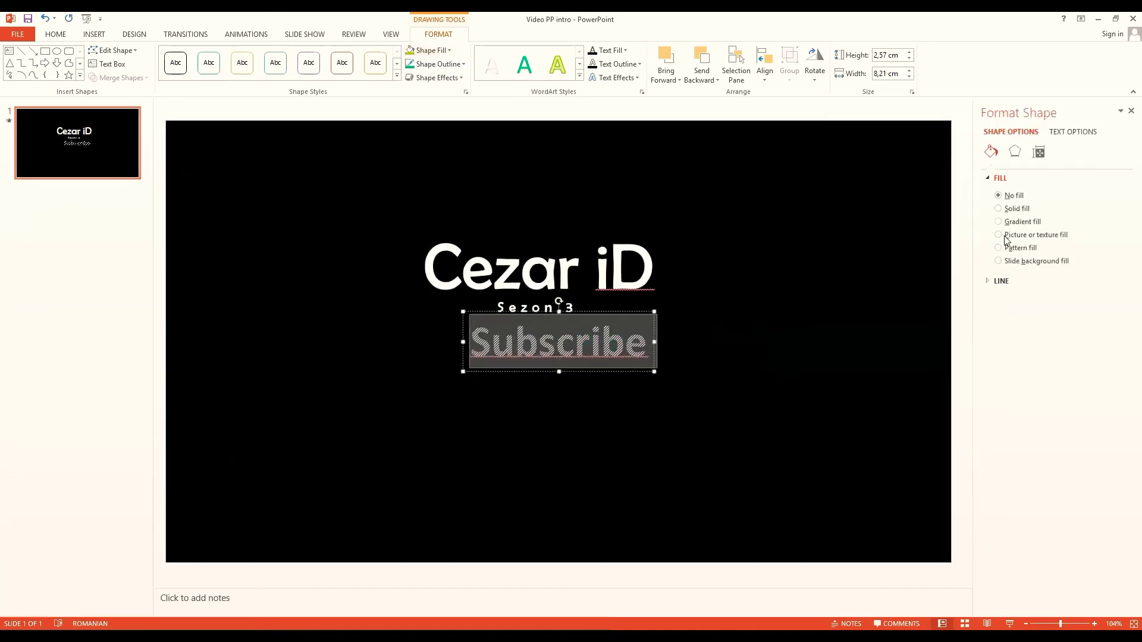
click(1009, 222)
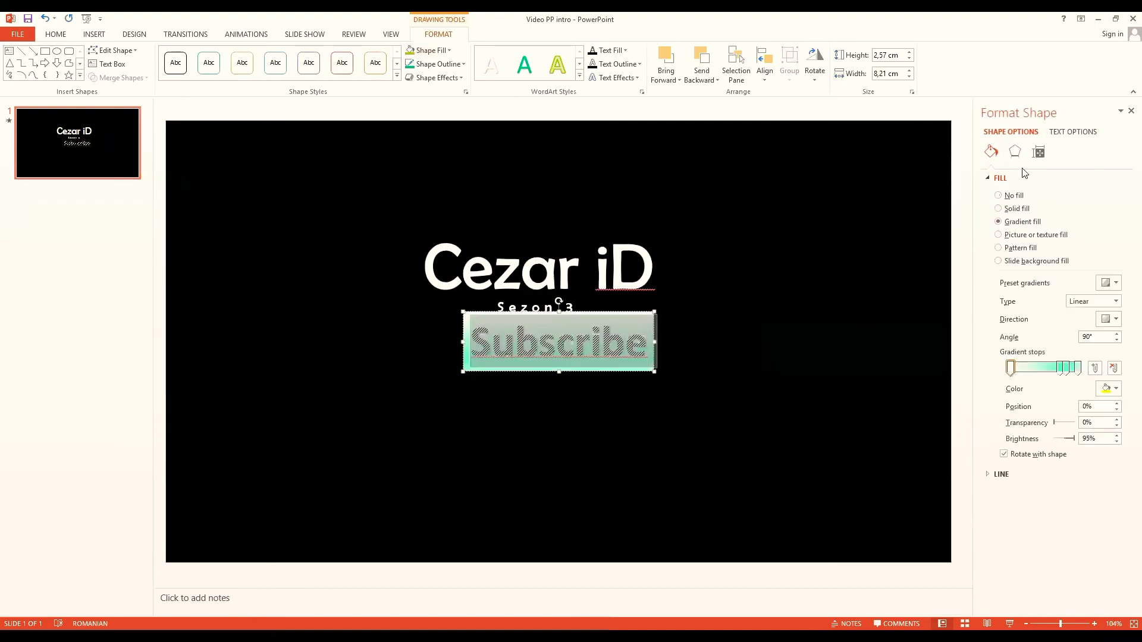
click(641, 345)
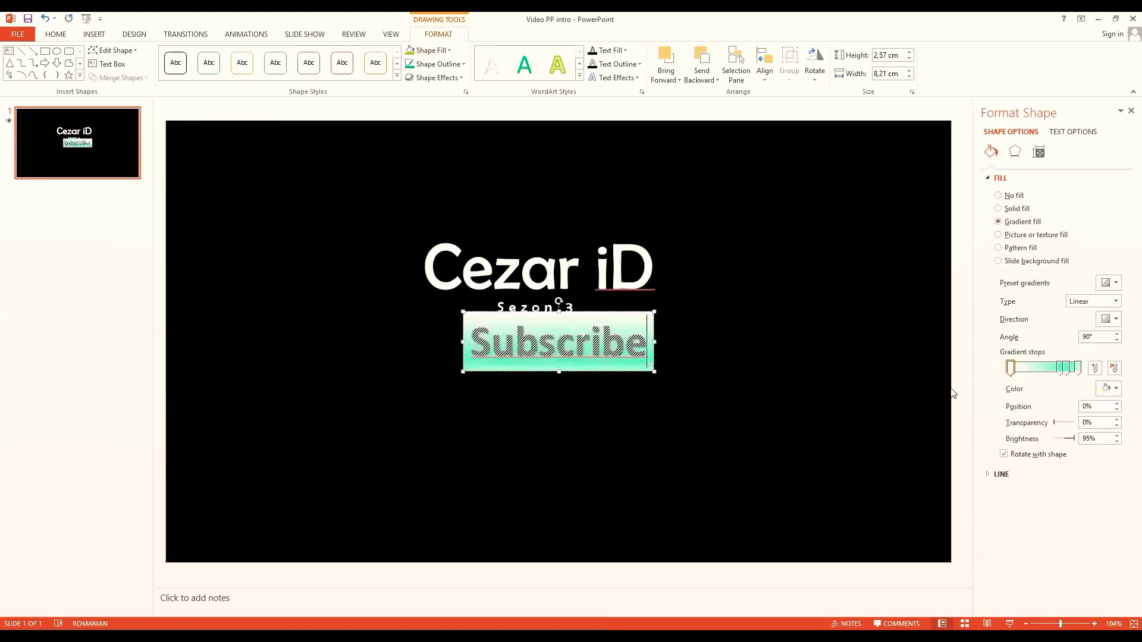
click(1069, 423)
click(1068, 423)
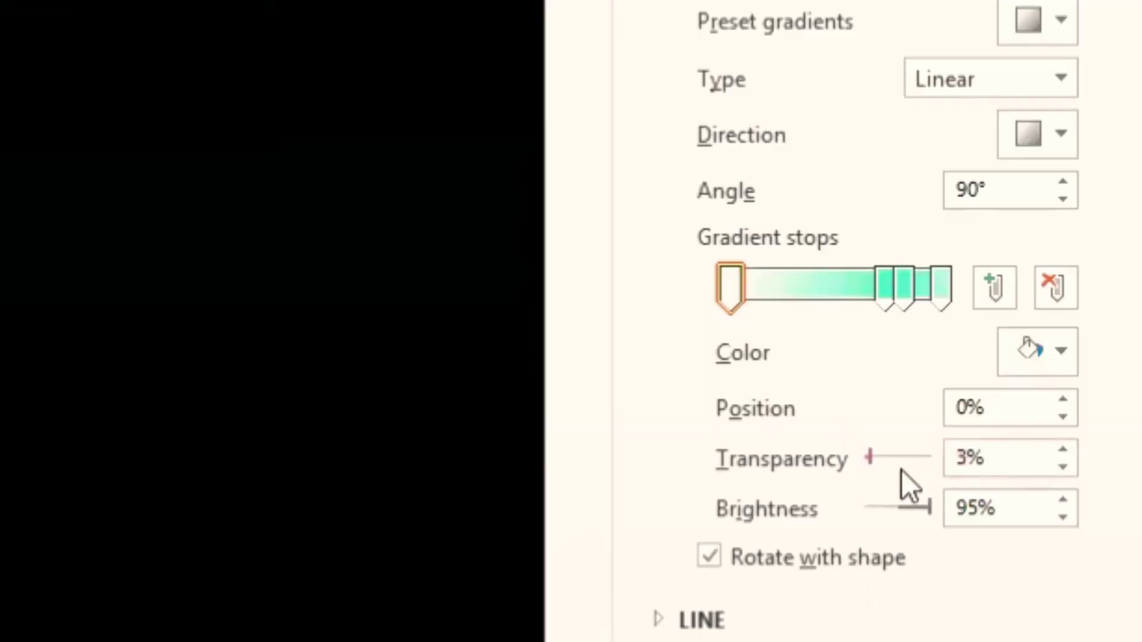
click(897, 503)
click(1049, 289)
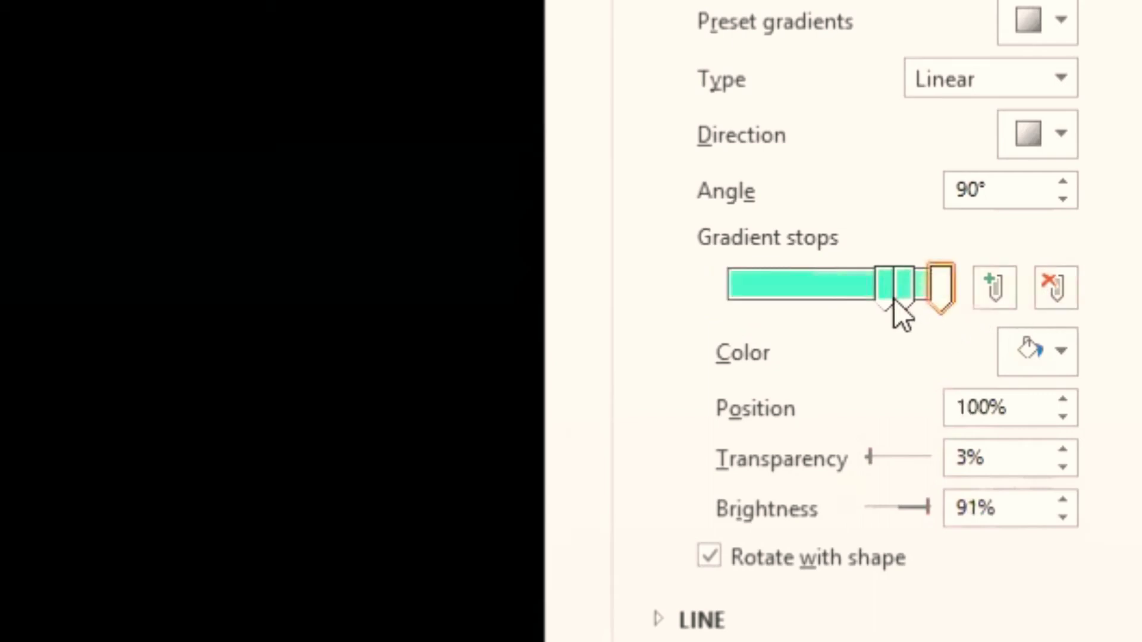
drag(894, 299, 548, 295)
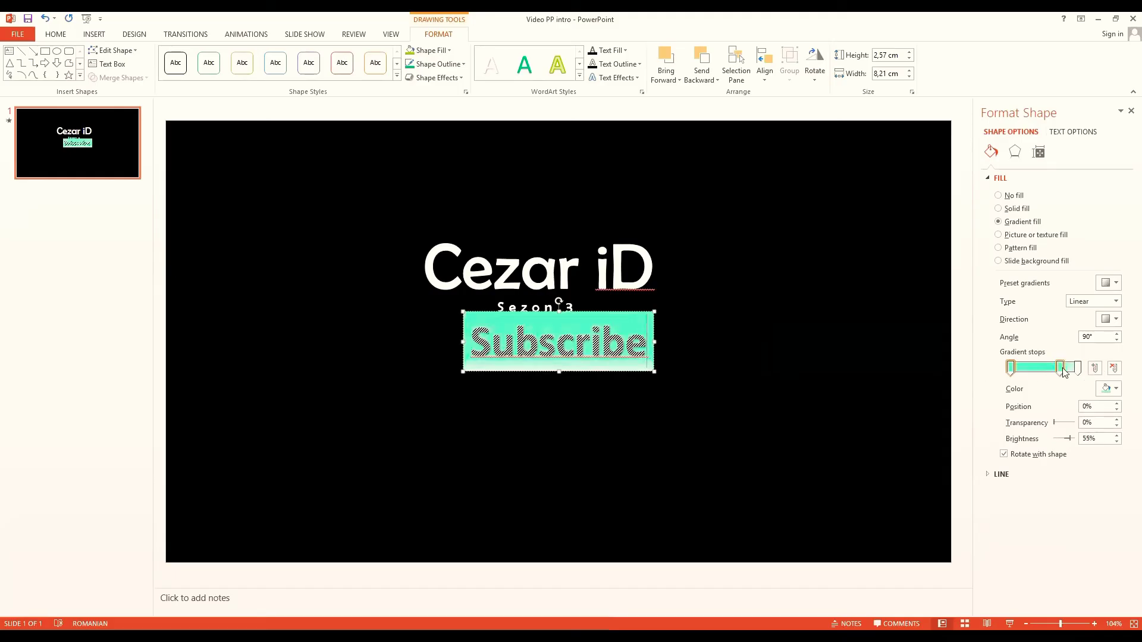
drag(1061, 368, 1077, 368)
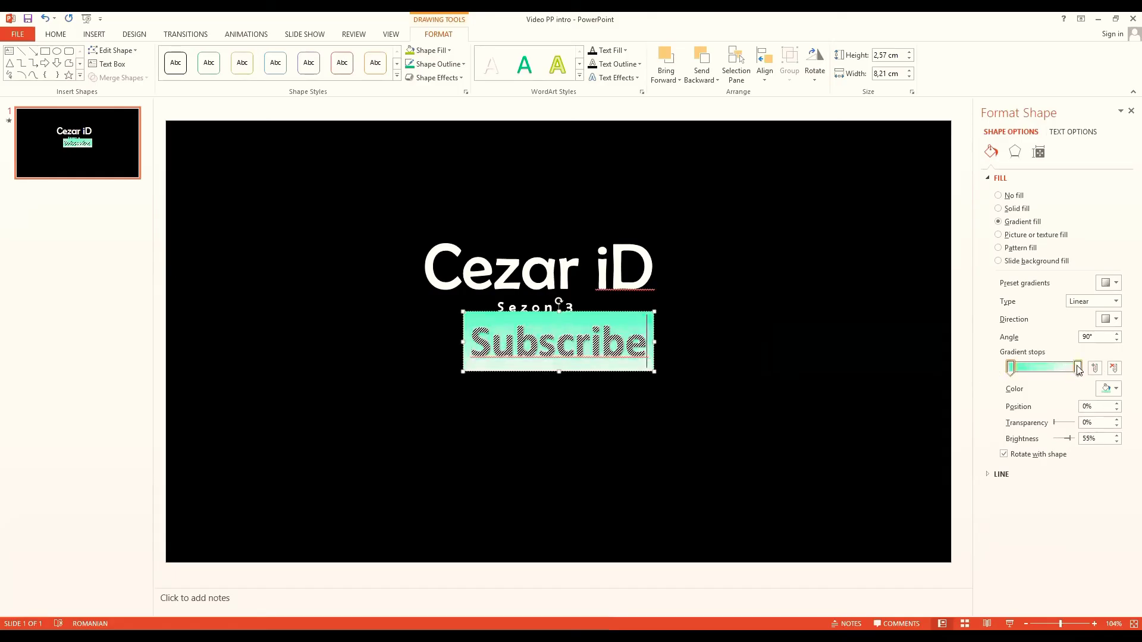
click(1046, 368)
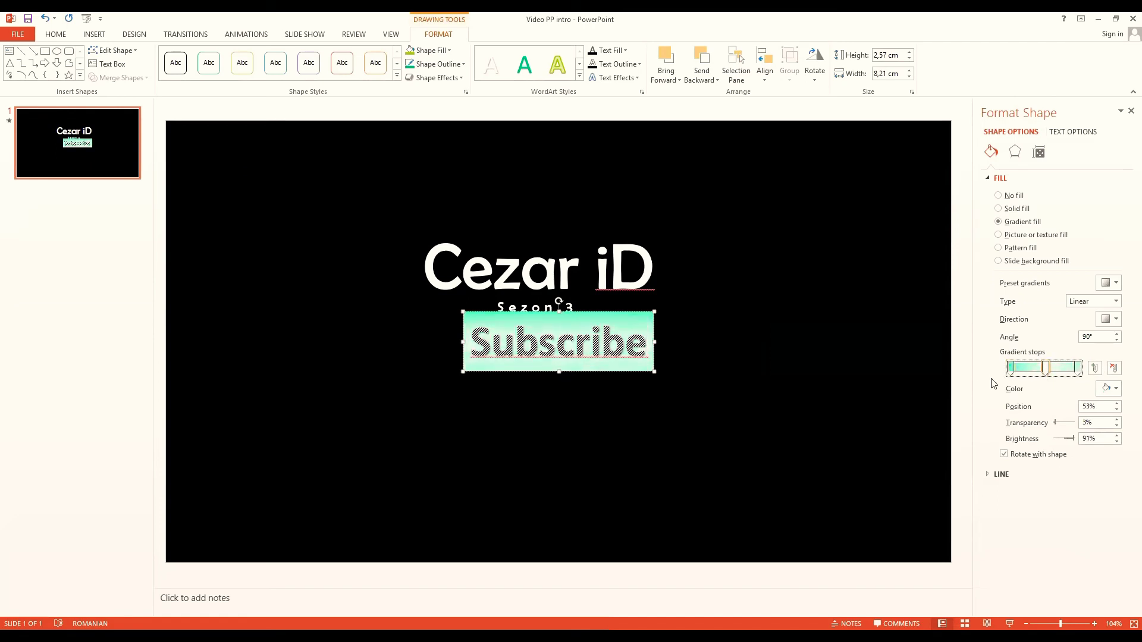
Fill the Subscribe box red, then switch back to a gradient with a red stop.
click(615, 325)
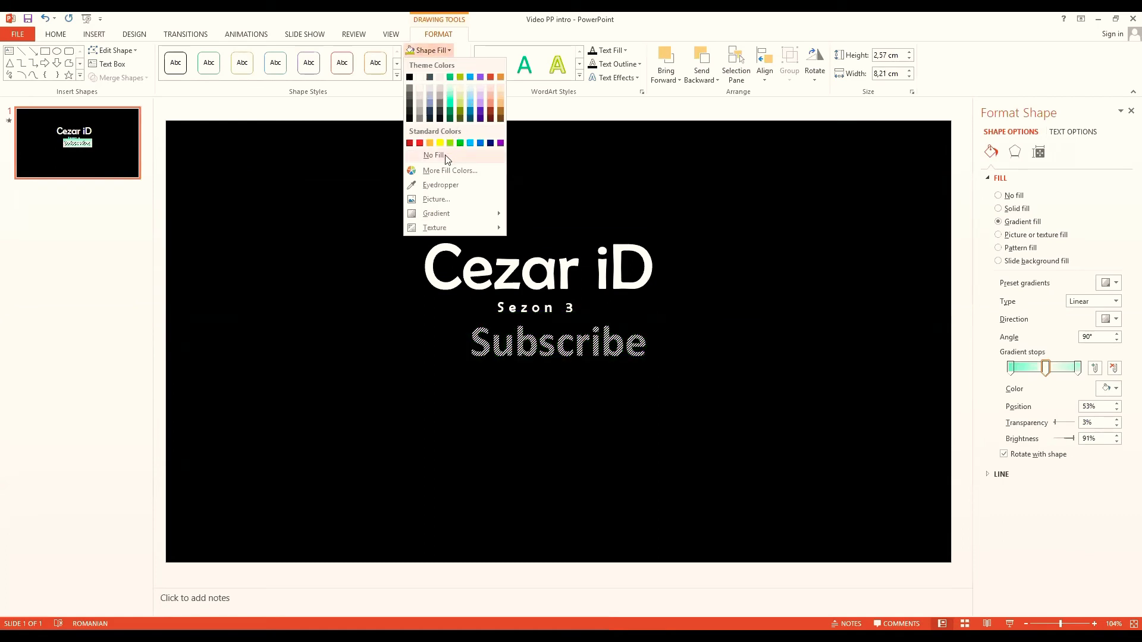
click(422, 144)
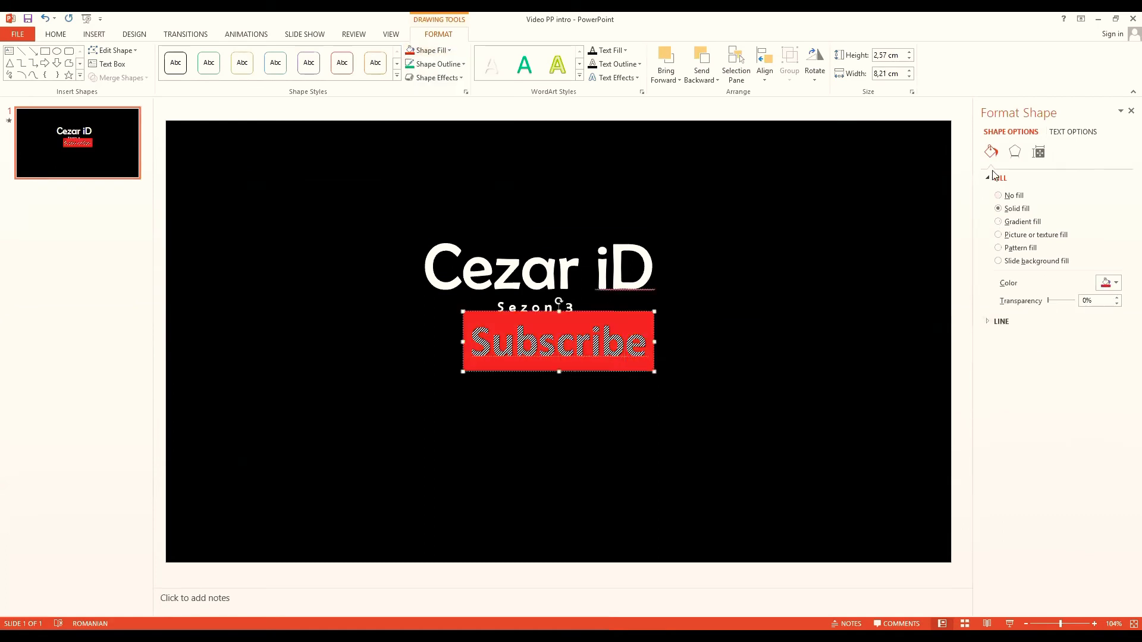
click(999, 222)
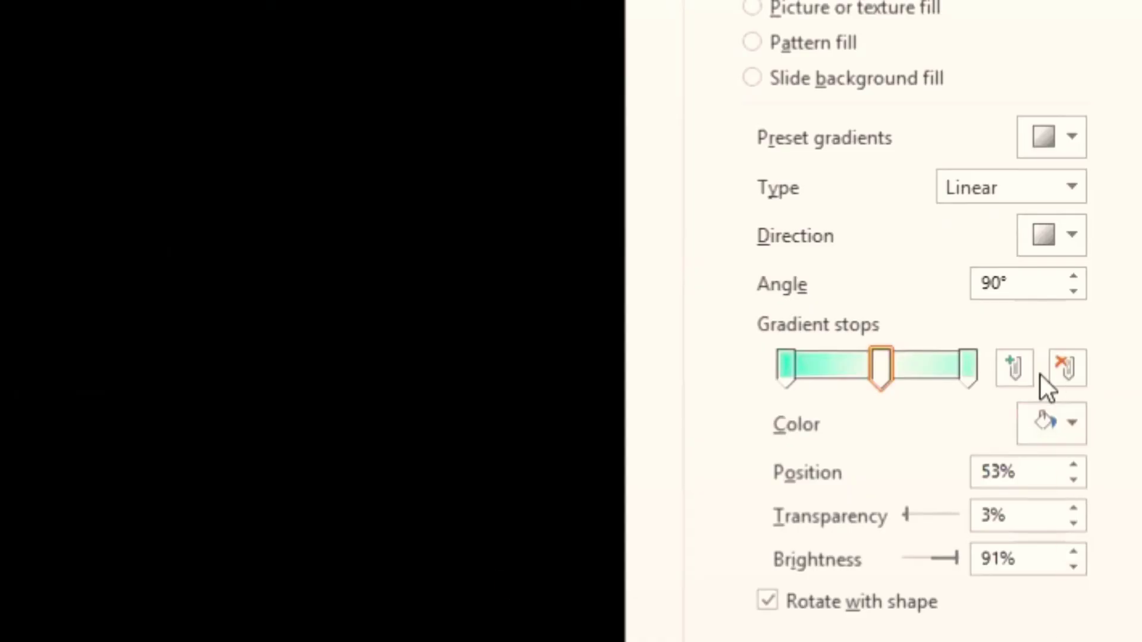
click(1053, 423)
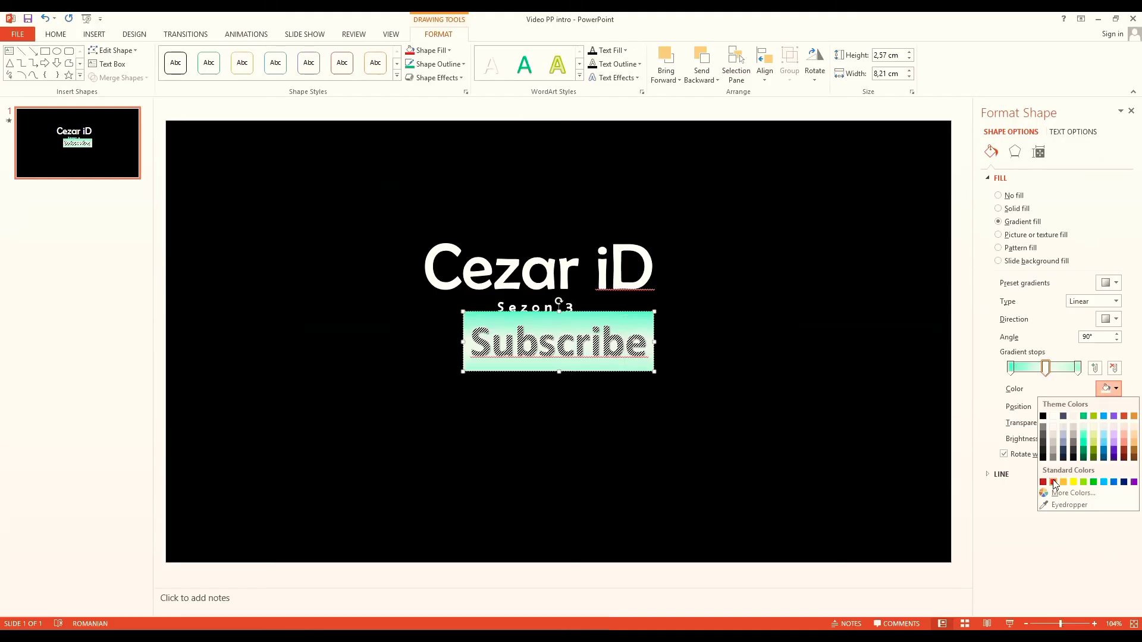
click(1053, 483)
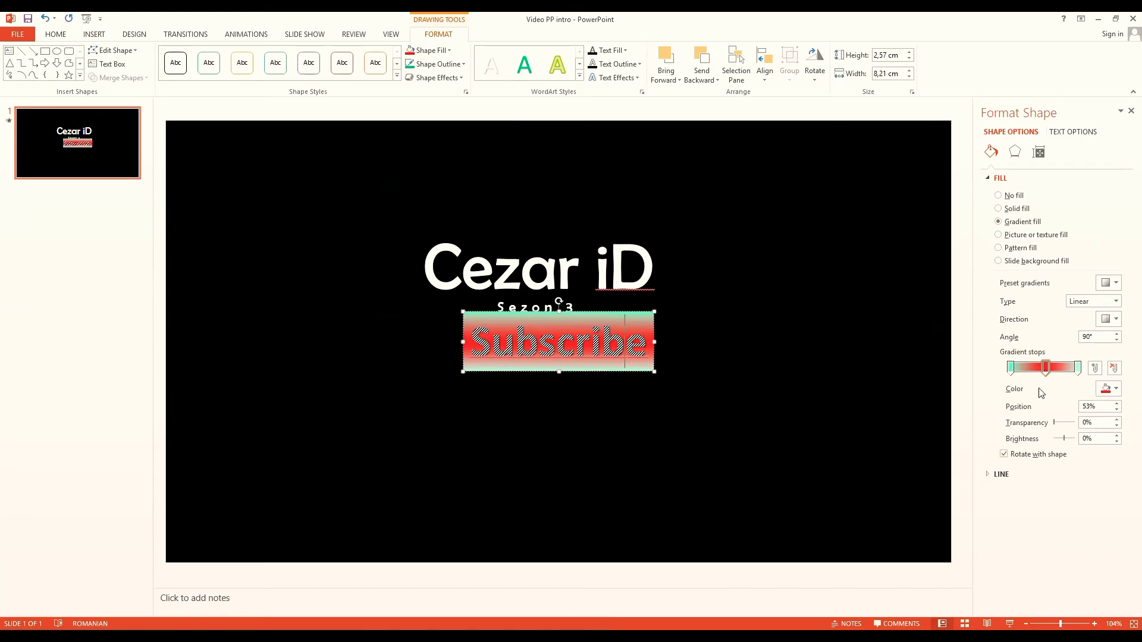
Set the gradient stops to dark red and red, with one stop near 40%.
click(1007, 371)
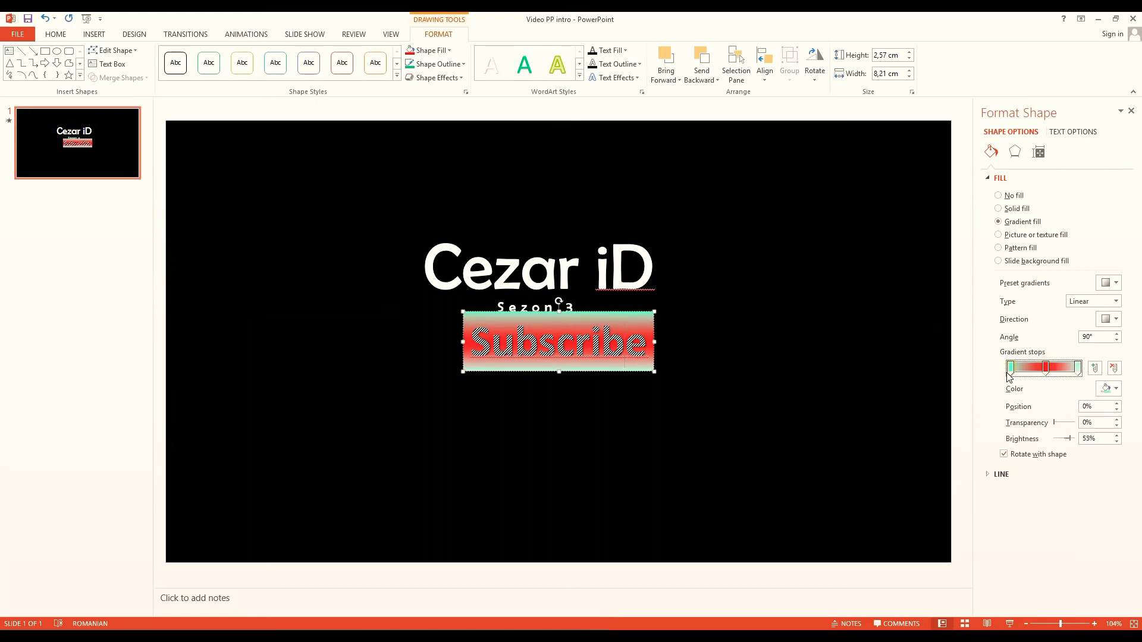
click(1108, 388)
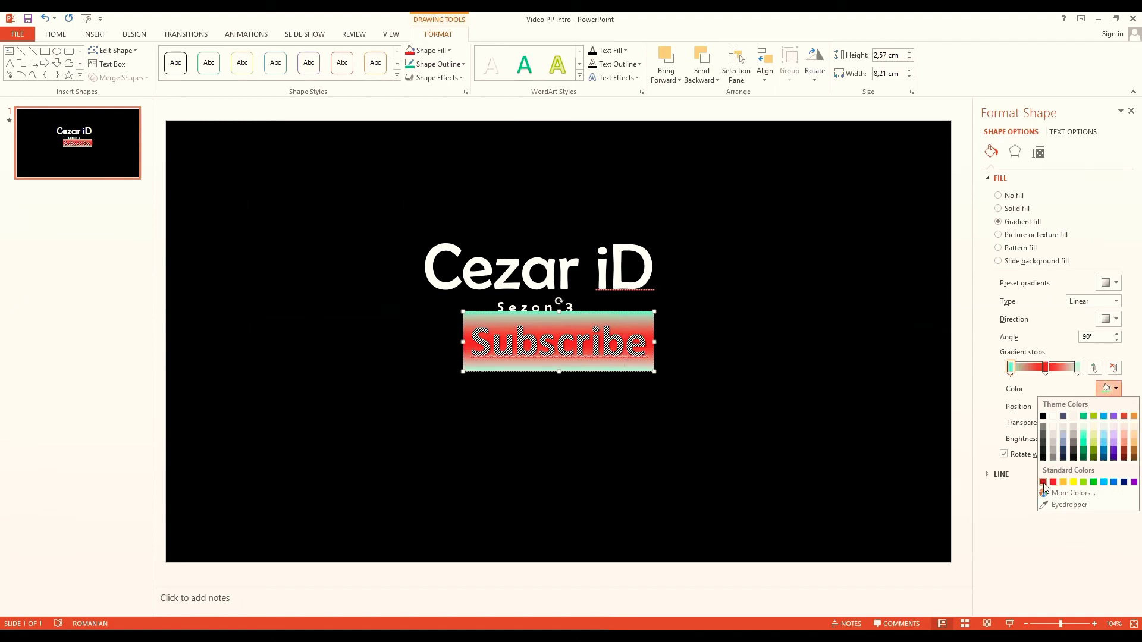
click(1043, 482)
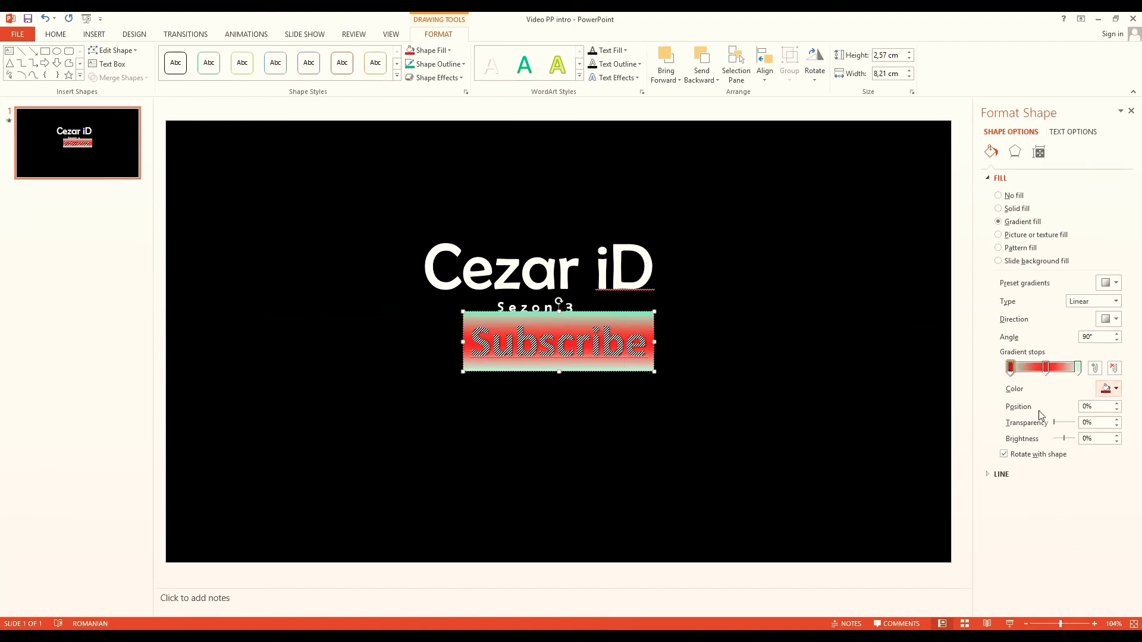
click(1077, 367)
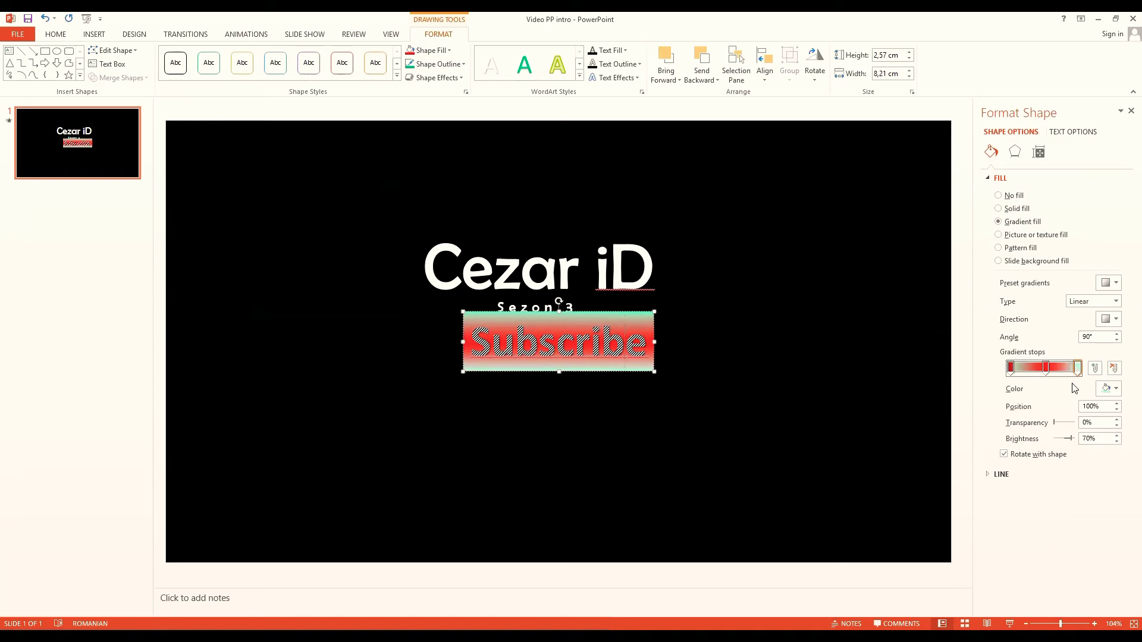
click(1108, 388)
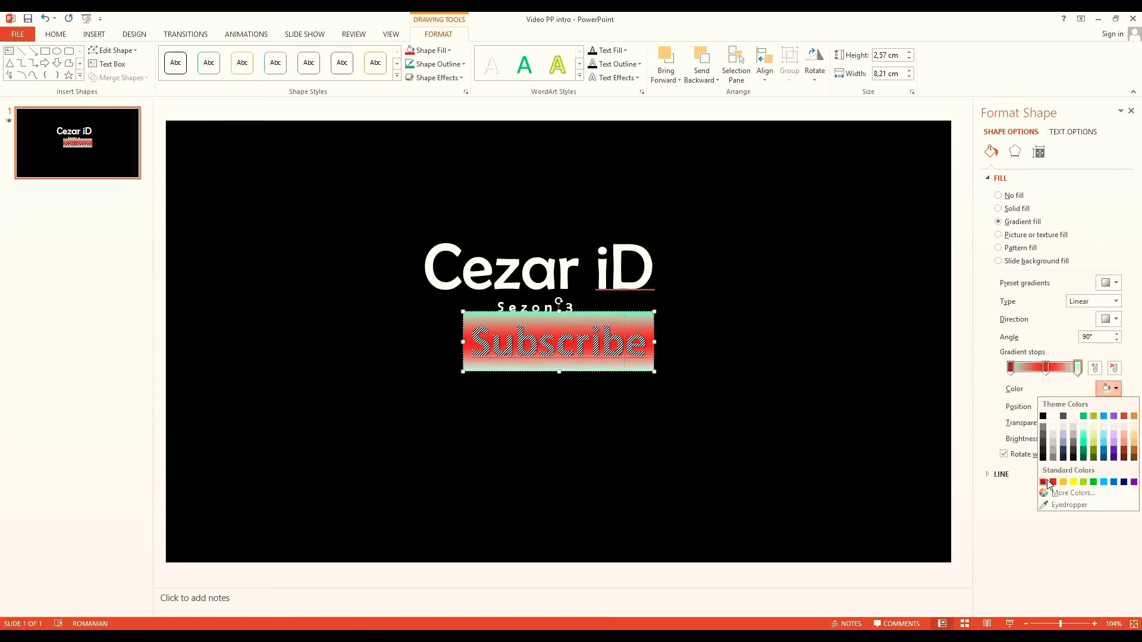
click(1047, 482)
drag(1011, 367, 1037, 367)
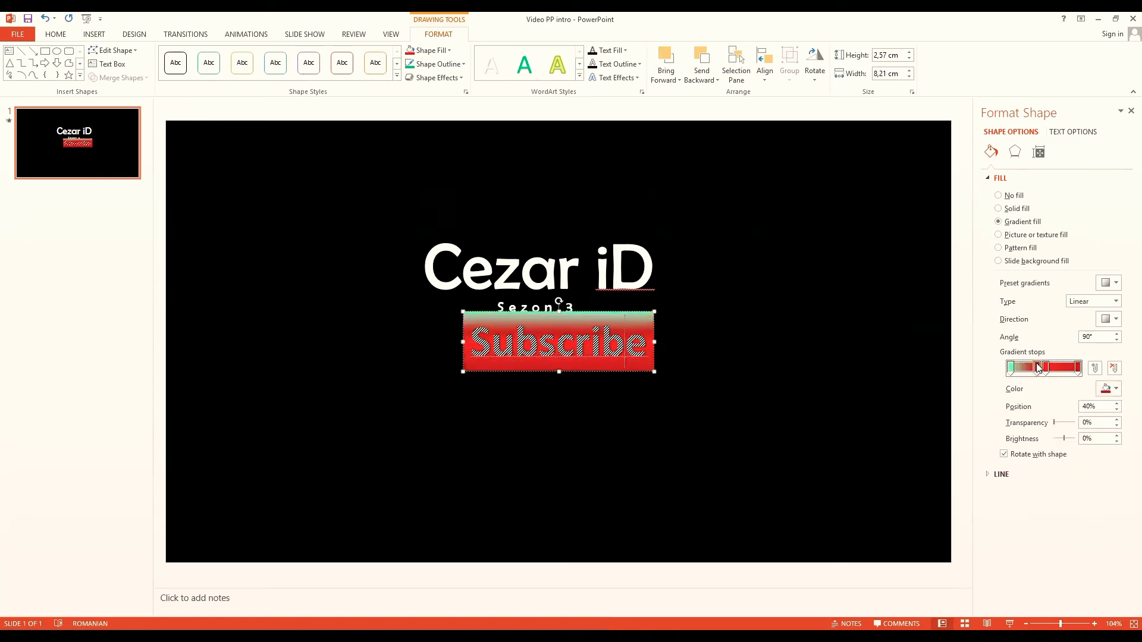
click(1010, 368)
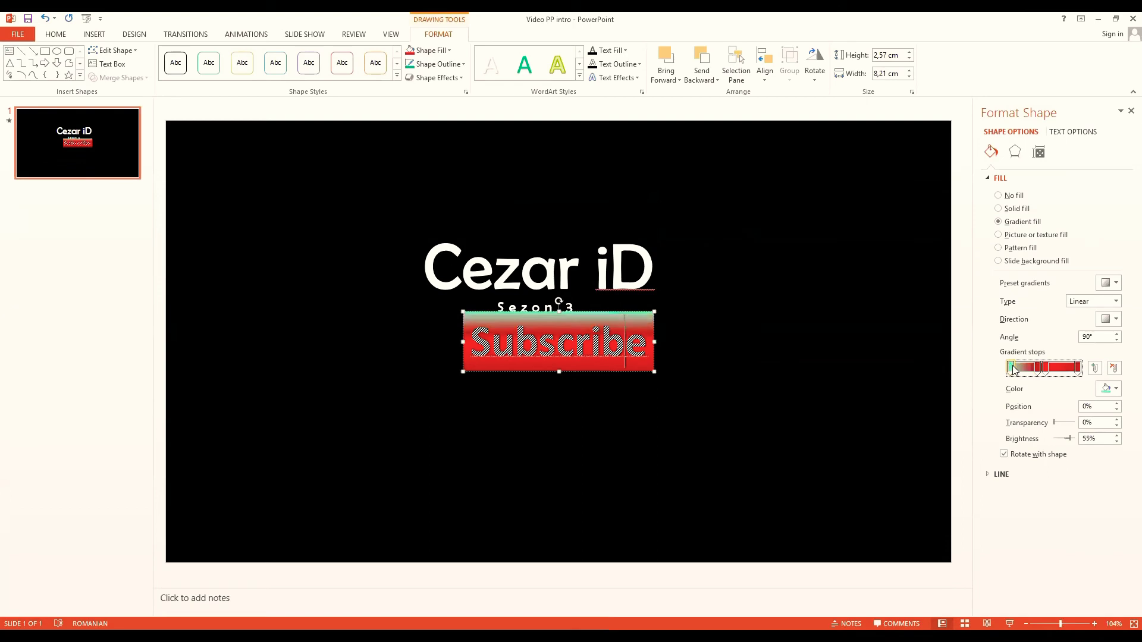
click(1110, 390)
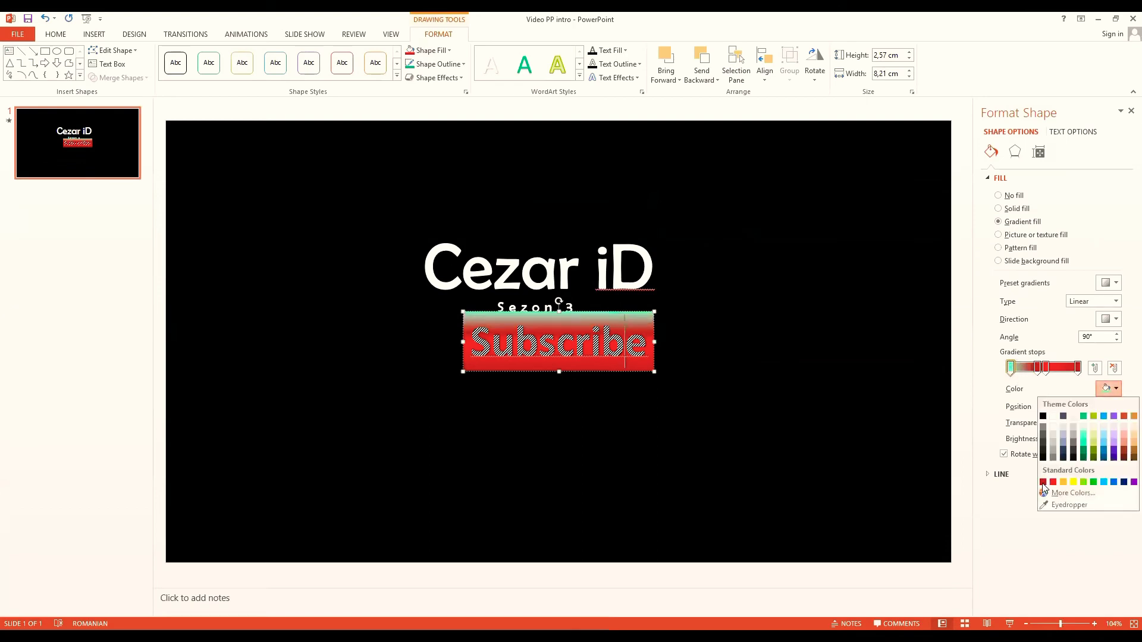
click(1042, 481)
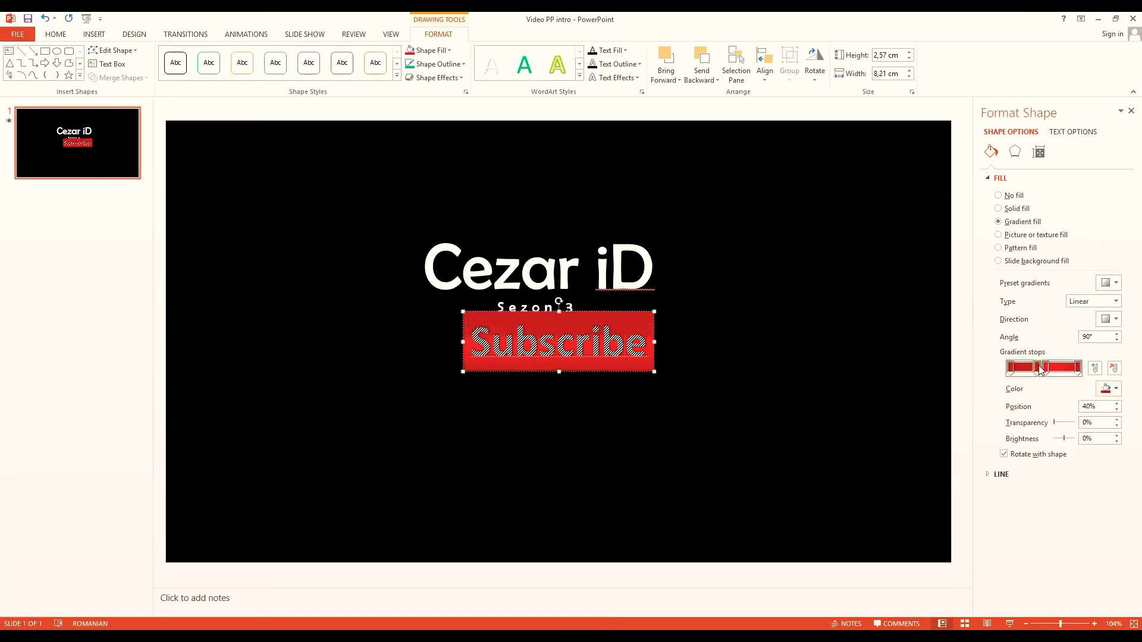
drag(1037, 367, 1000, 373)
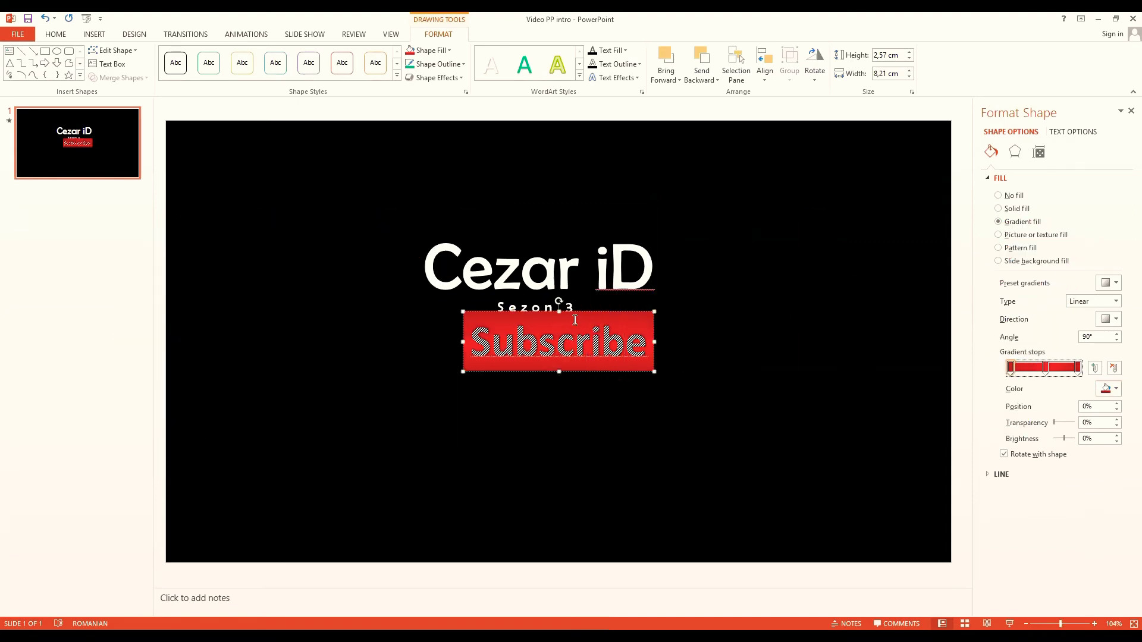
Shift the Subscribe box slightly lower left and select the word Subscribe.
mouse_move(589, 307)
mouse_down()
mouse_move(561, 319)
mouse_move(573, 320)
mouse_up()
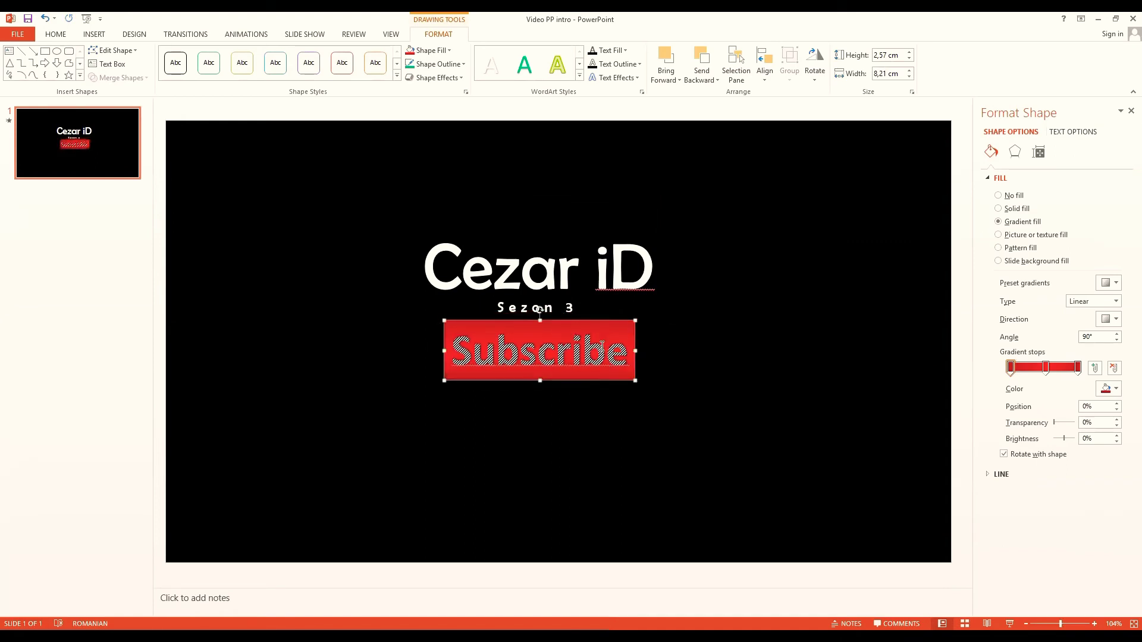
click(606, 347)
drag(627, 343, 392, 330)
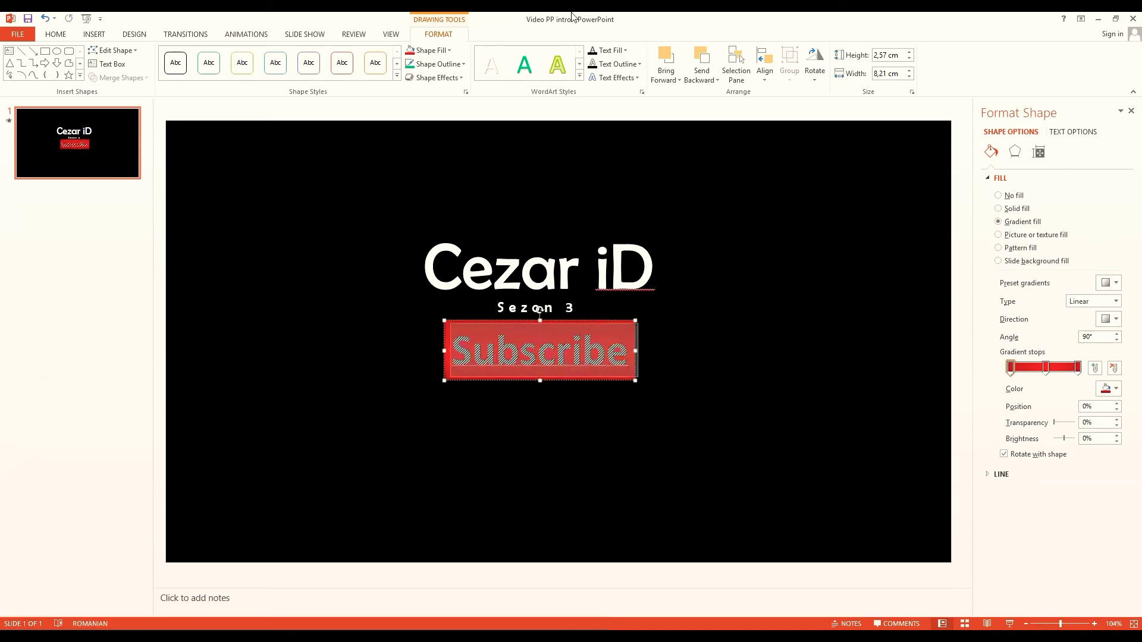
click(616, 77)
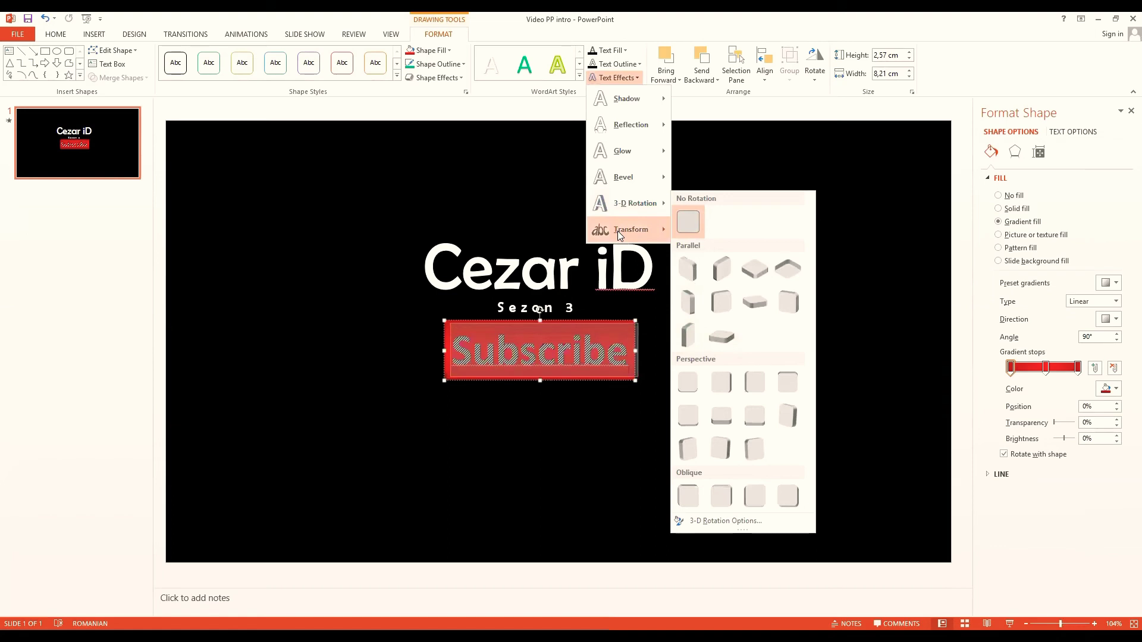
mouse_move(628, 230)
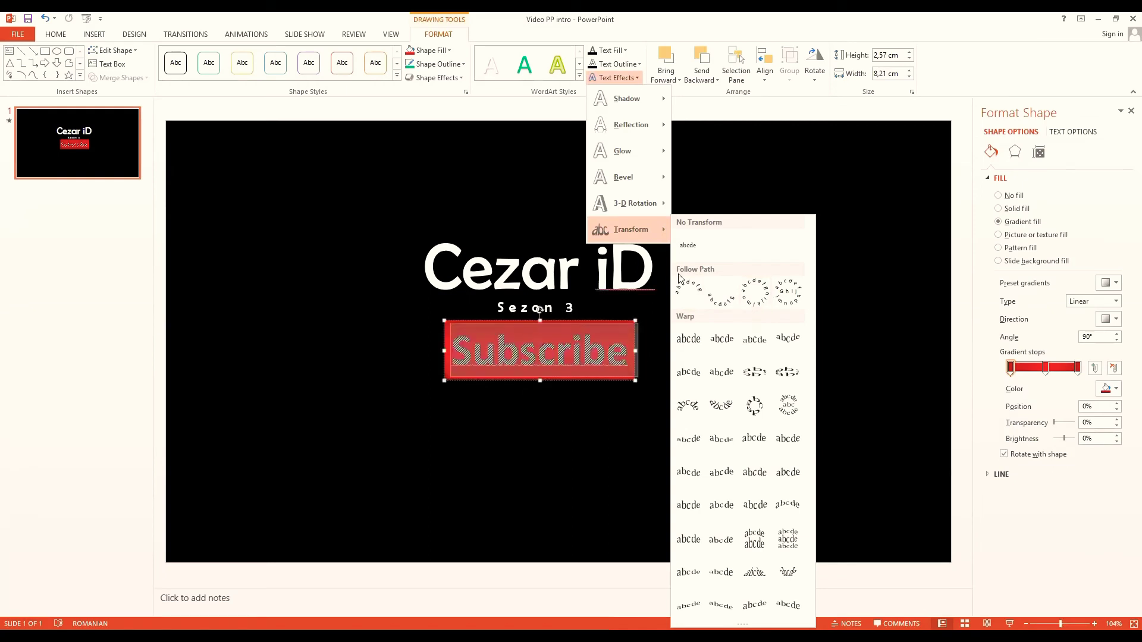
Warp 'Subscribe' into an Arch shape and move its box down below Sezon 3.
click(698, 299)
mouse_move(648, 310)
mouse_down()
mouse_move(622, 346)
mouse_move(464, 330)
mouse_up()
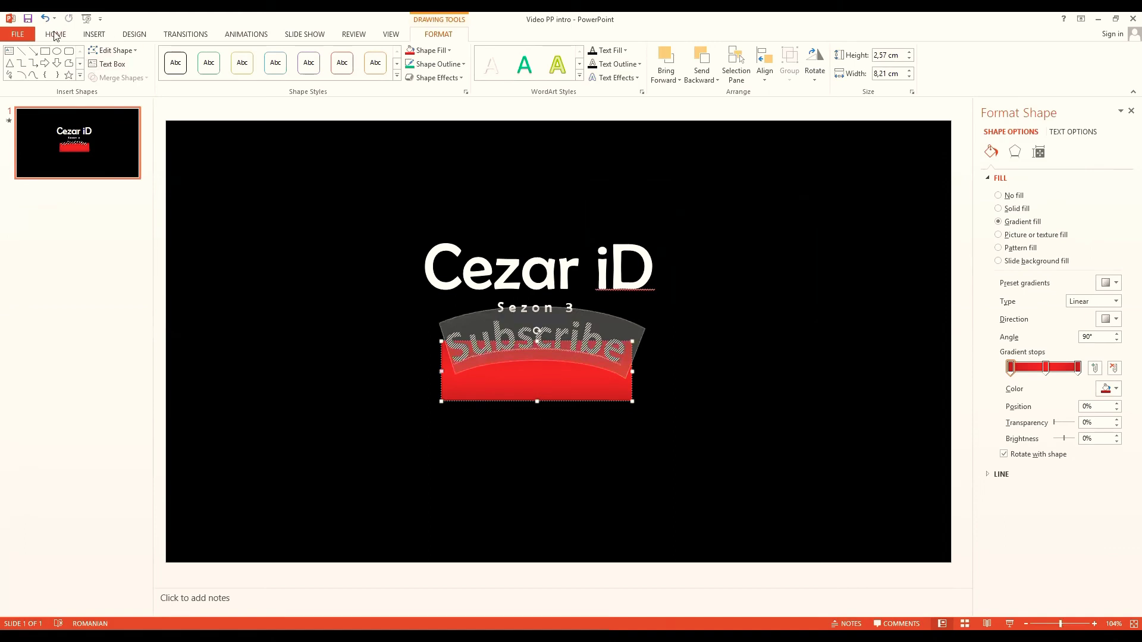
click(55, 34)
Make the Subscribe text red in Haettenschweiler font, then select all of it.
click(292, 75)
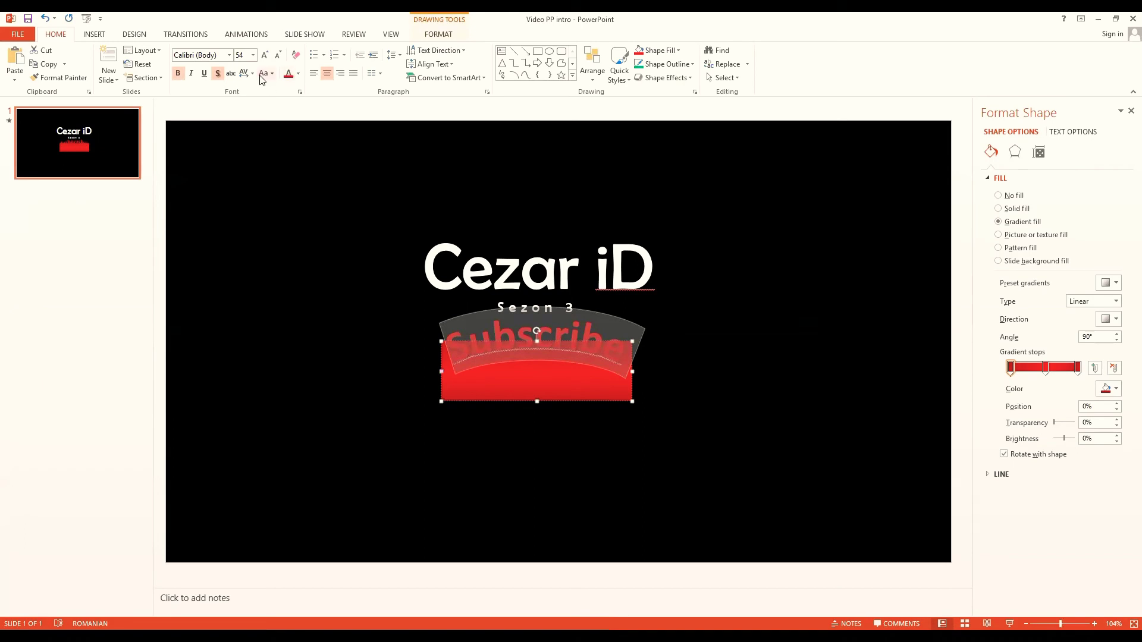
click(229, 55)
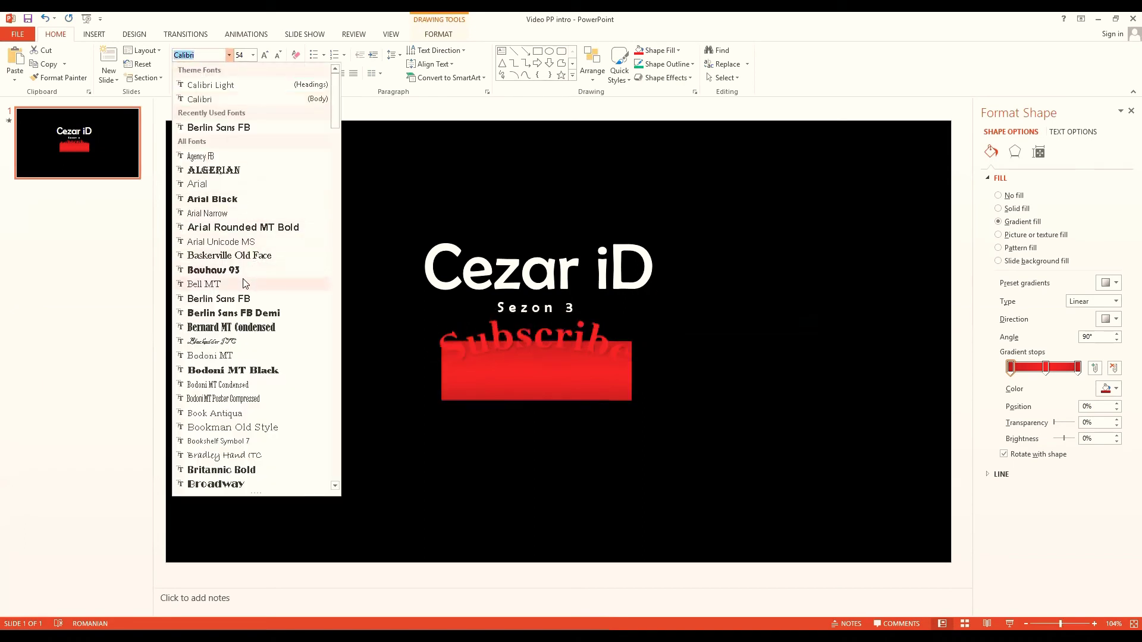
scroll(226, 333, down, 7)
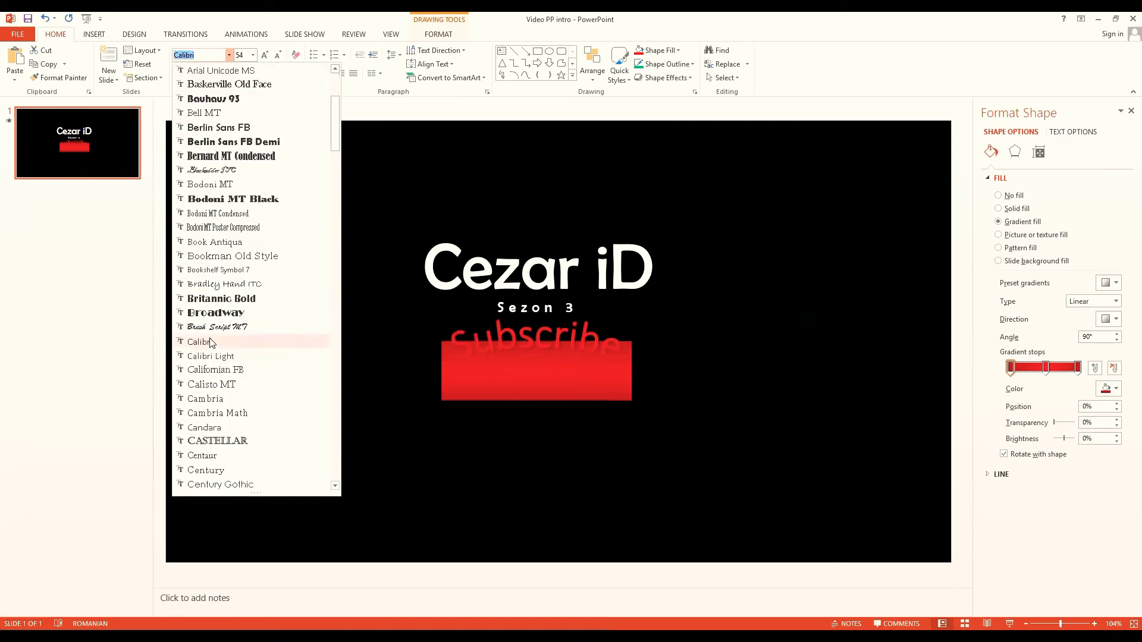
scroll(215, 329, down, 9)
scroll(216, 336, down, 3)
scroll(217, 343, down, 2)
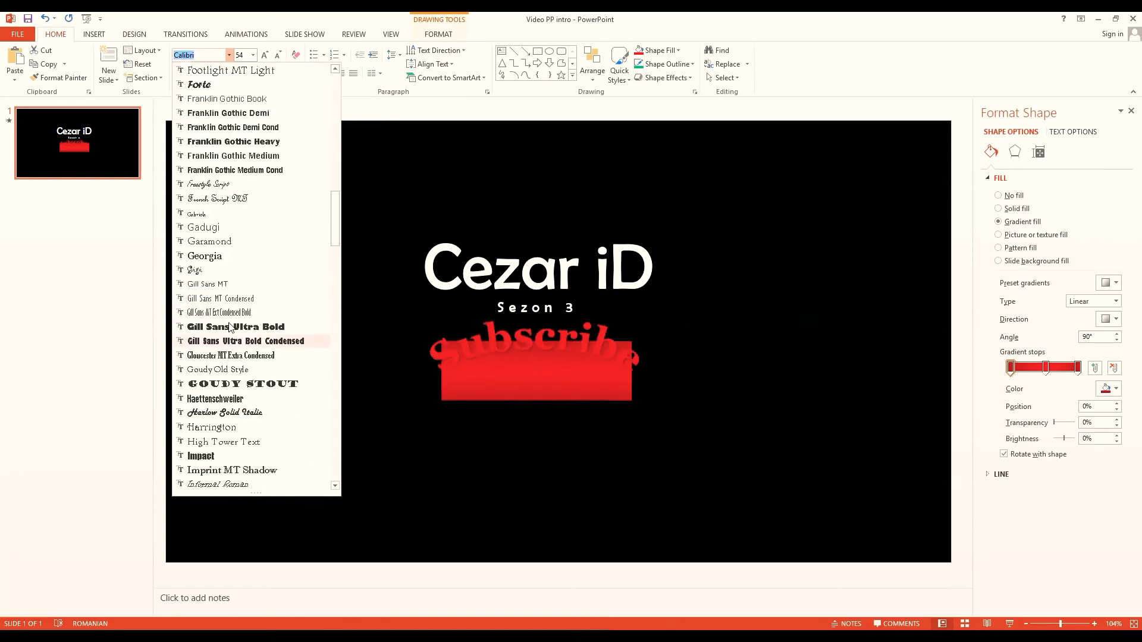
click(222, 400)
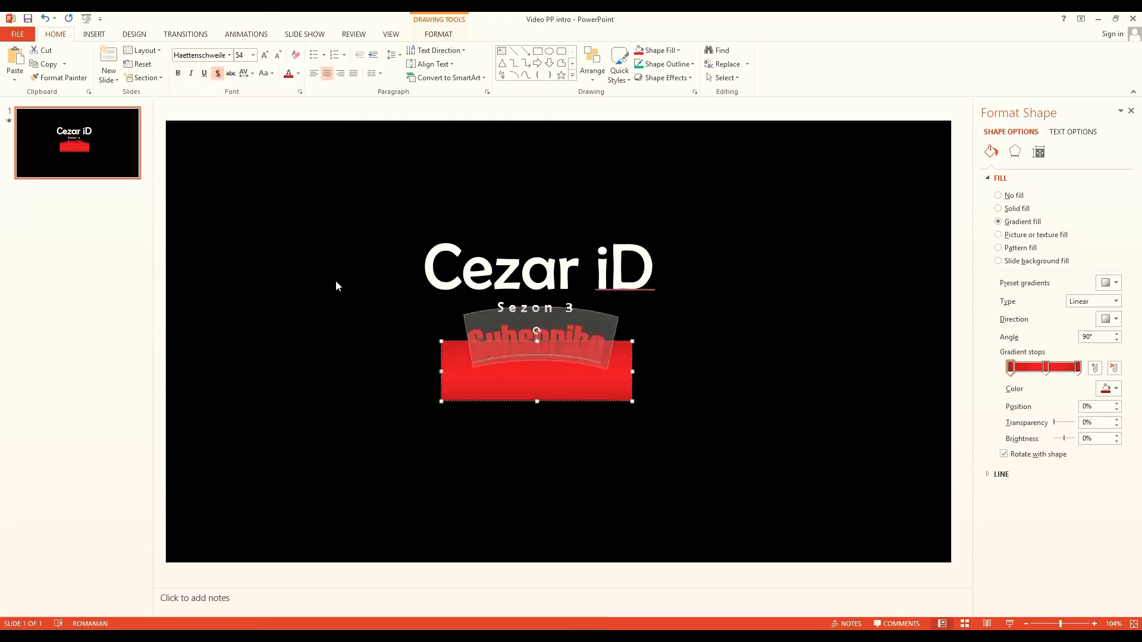
click(454, 368)
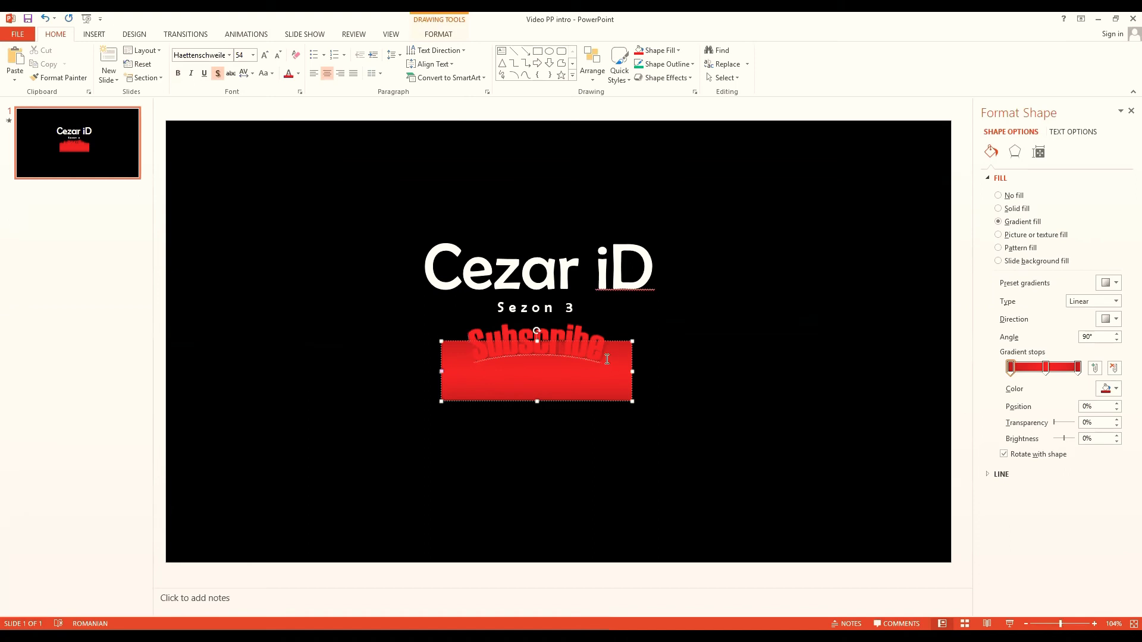
key(ctrl+a)
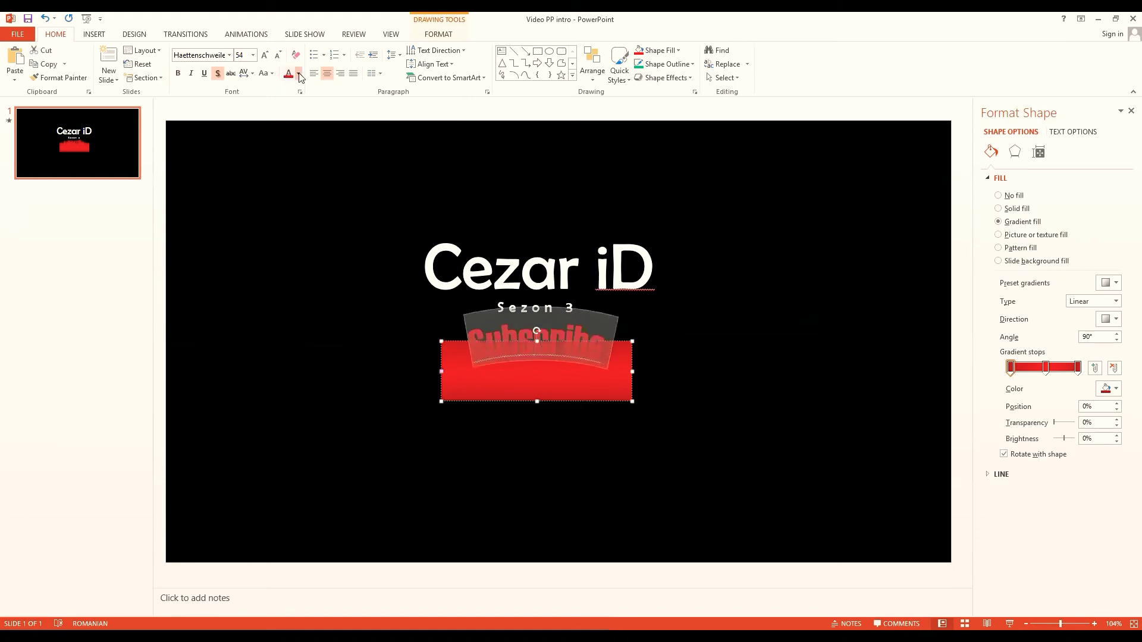
Turn the Subscribe letters black and give them a white text outline.
click(298, 73)
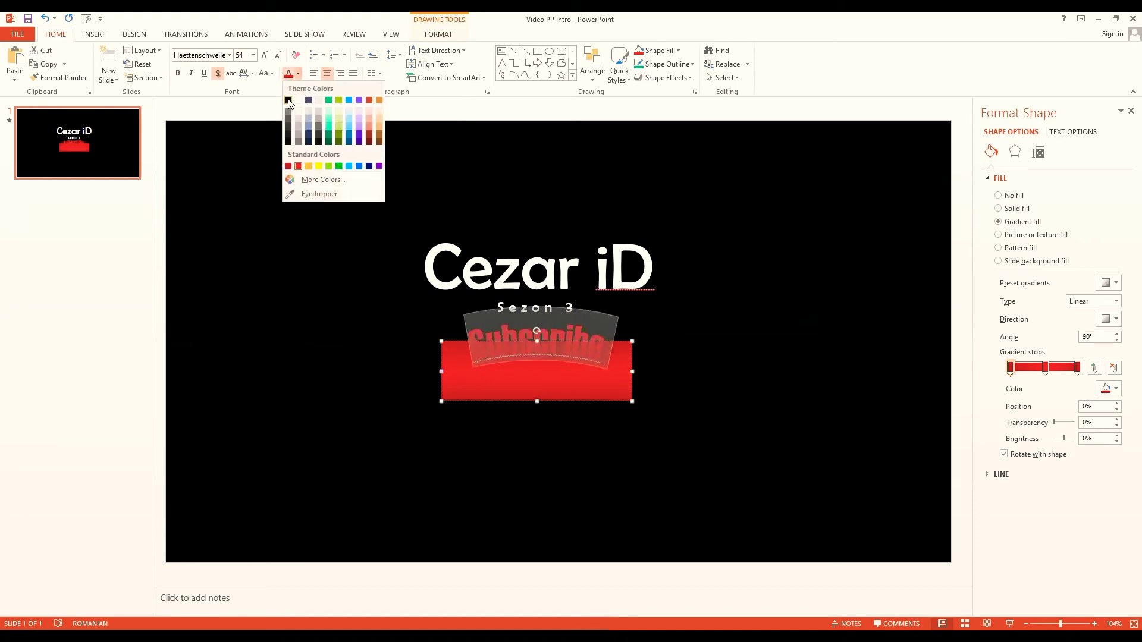
click(288, 101)
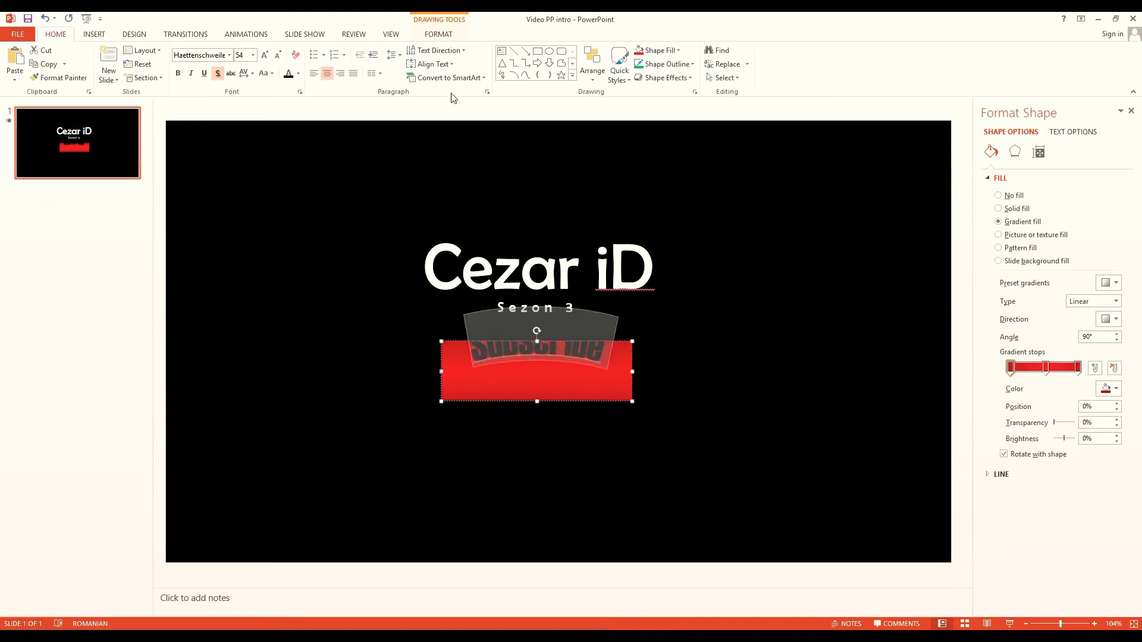
click(434, 34)
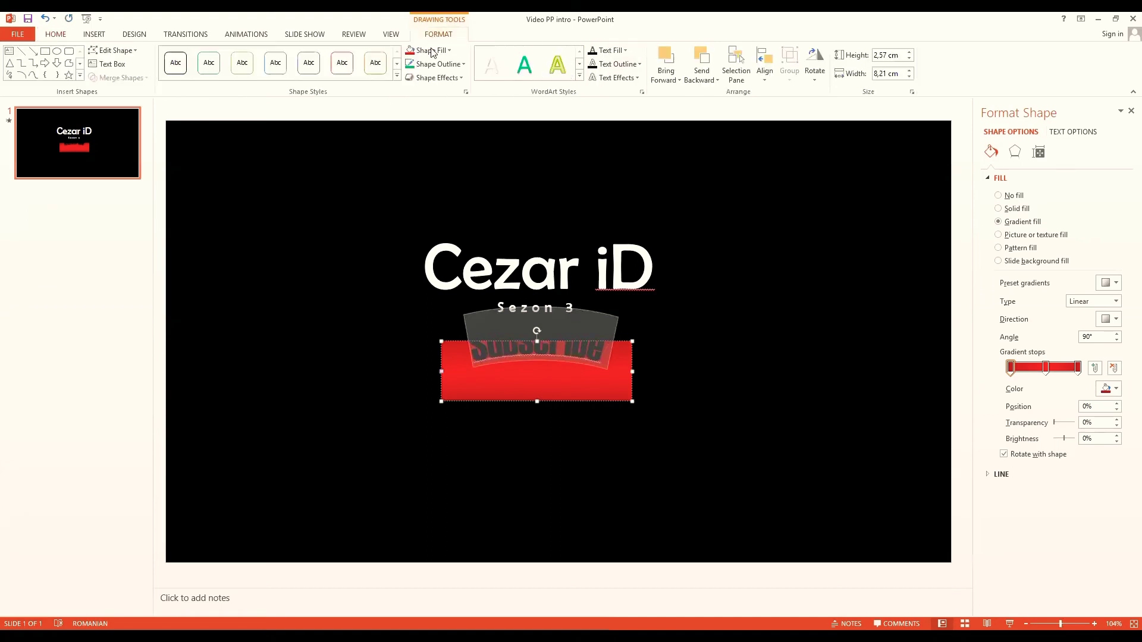
click(618, 64)
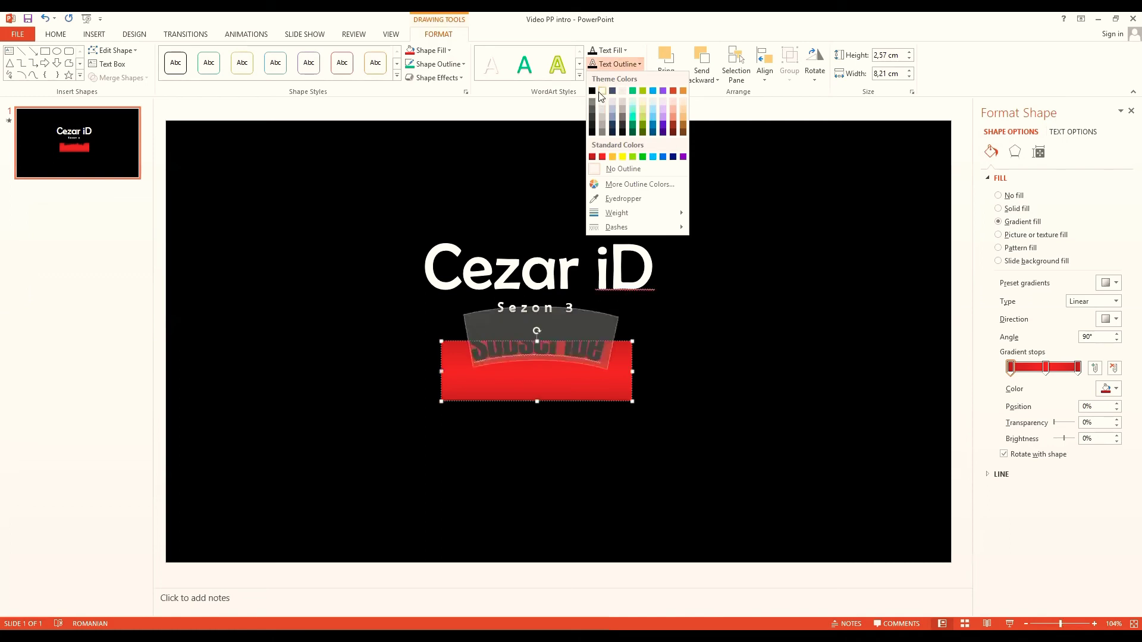
click(602, 91)
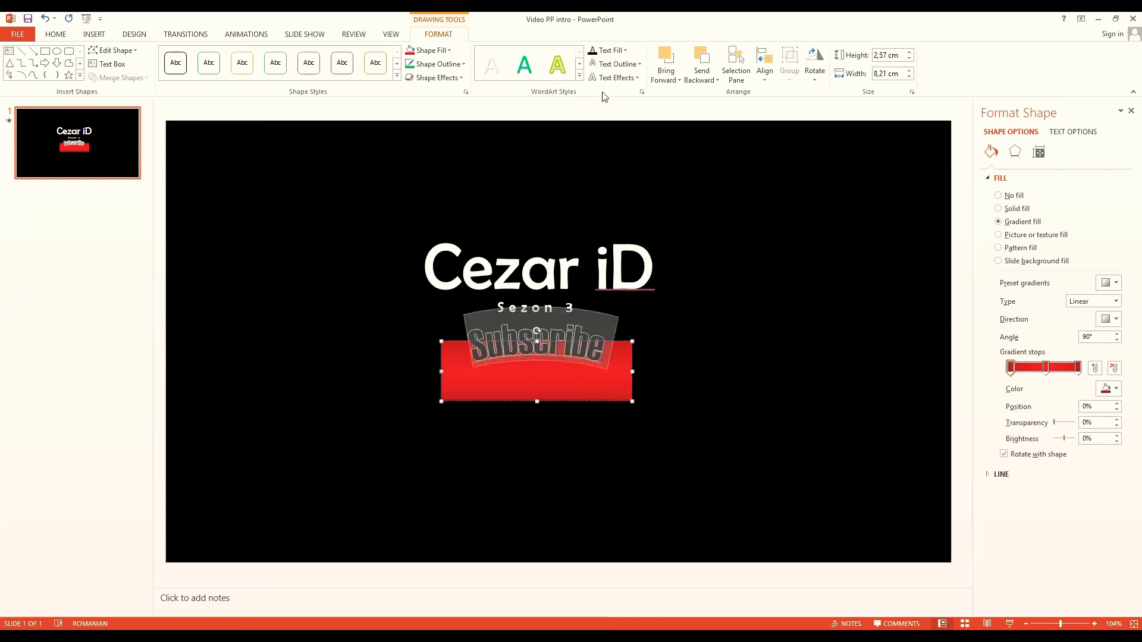
Set the Subscribe outline weight to ¼ pt.
click(617, 64)
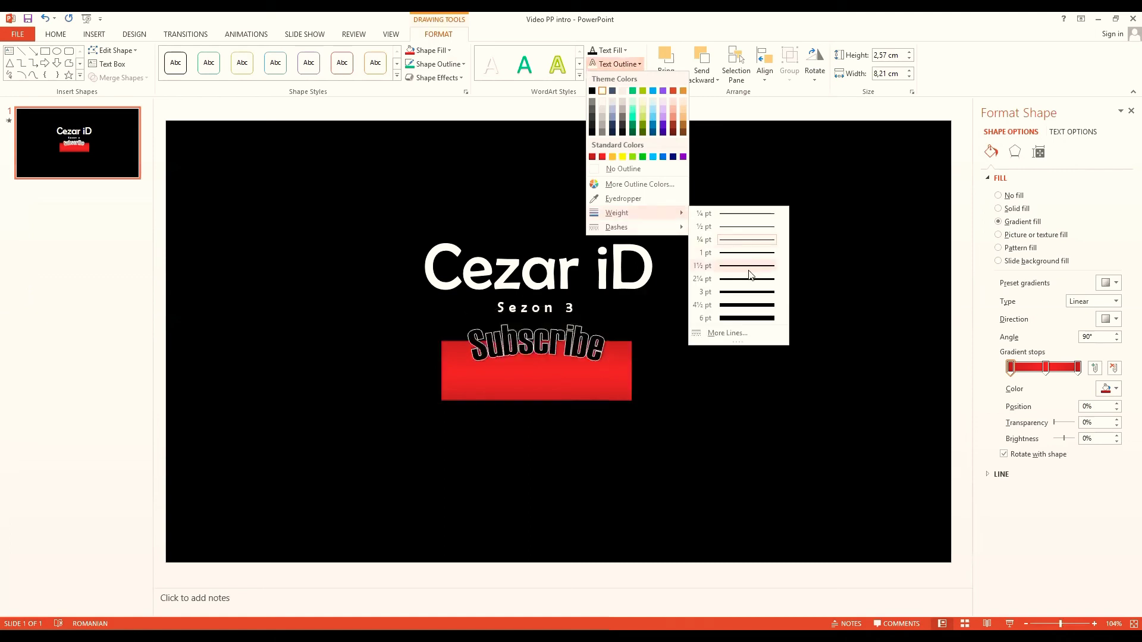
mouse_move(616, 213)
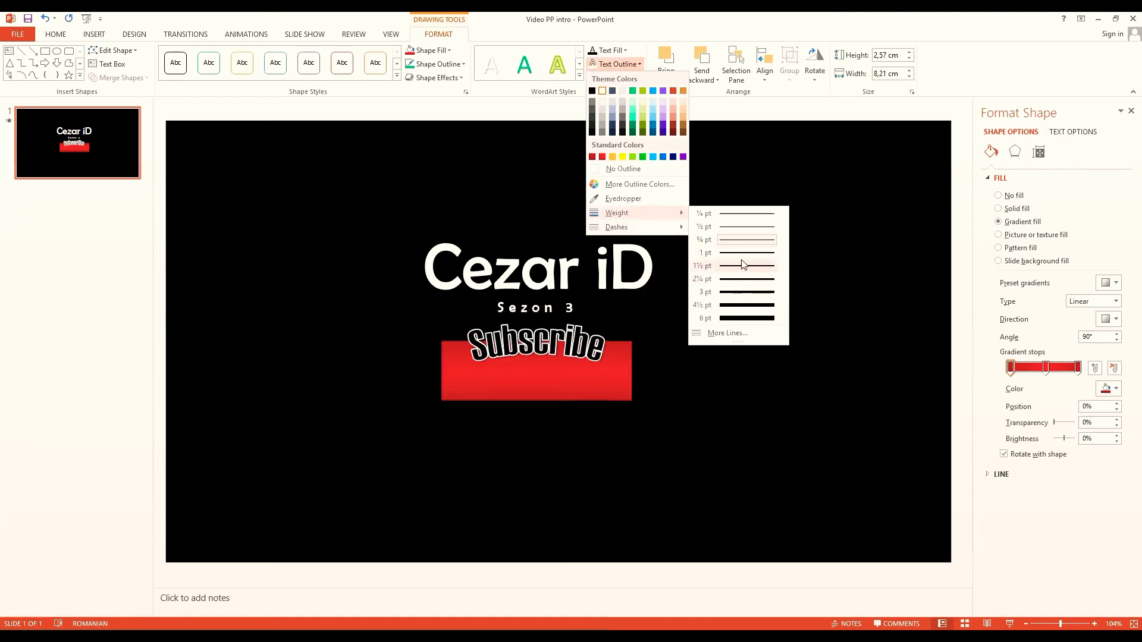
click(731, 220)
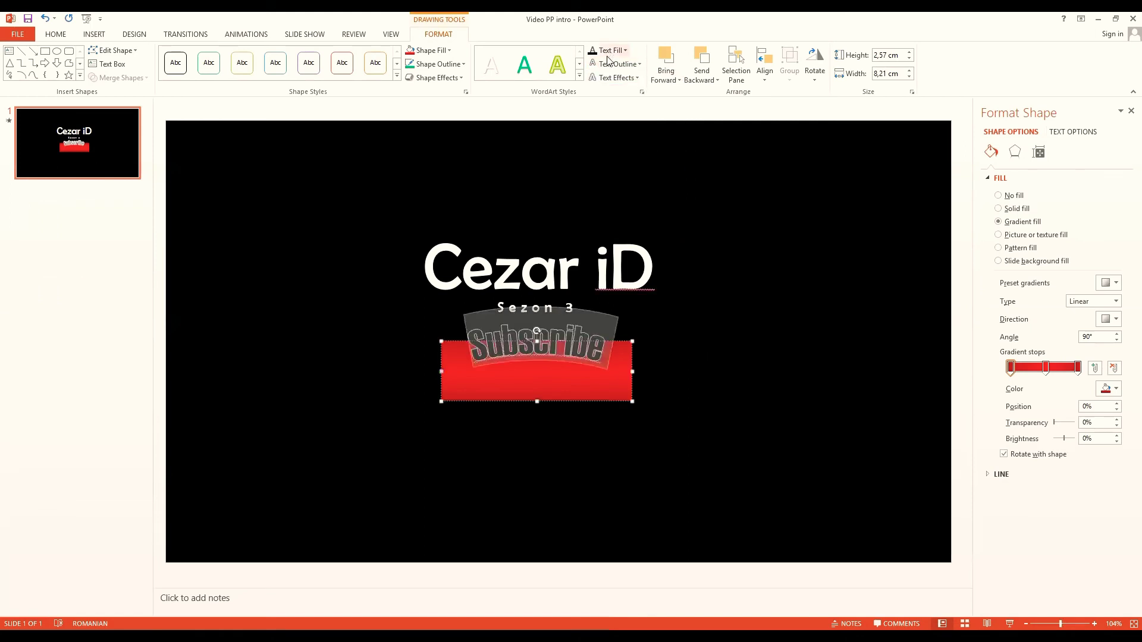
click(608, 62)
mouse_move(616, 212)
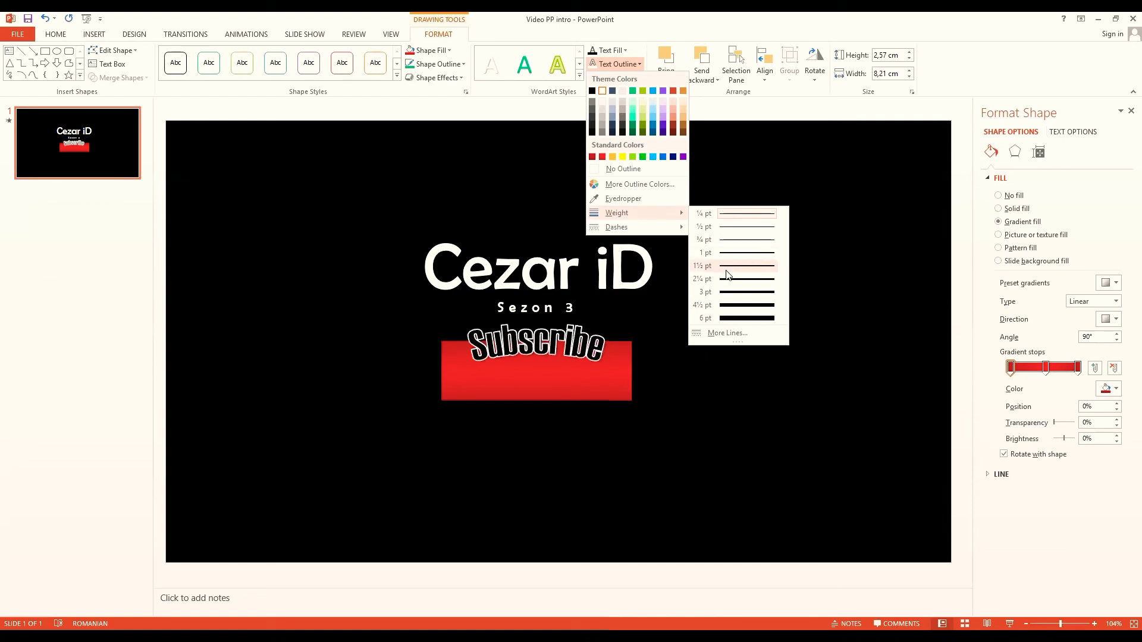
click(727, 275)
click(416, 262)
Try Random Bars, Zoom, Swivel, Bounce, Pulse, Fly In and Appear entrances on the Subscribe graphic.
click(379, 311)
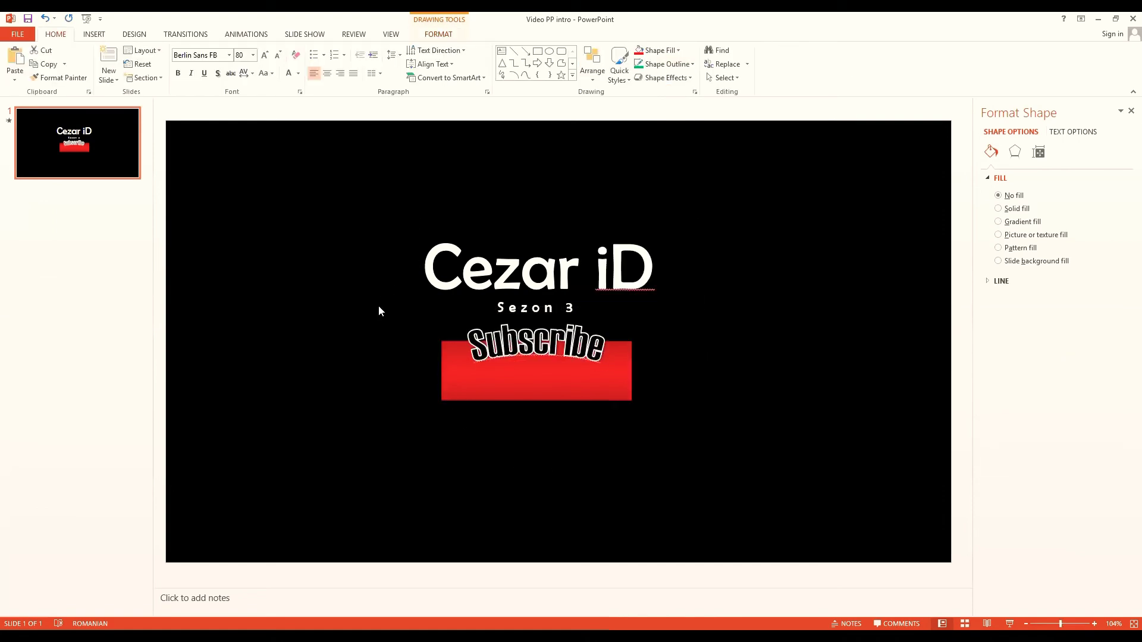
click(534, 348)
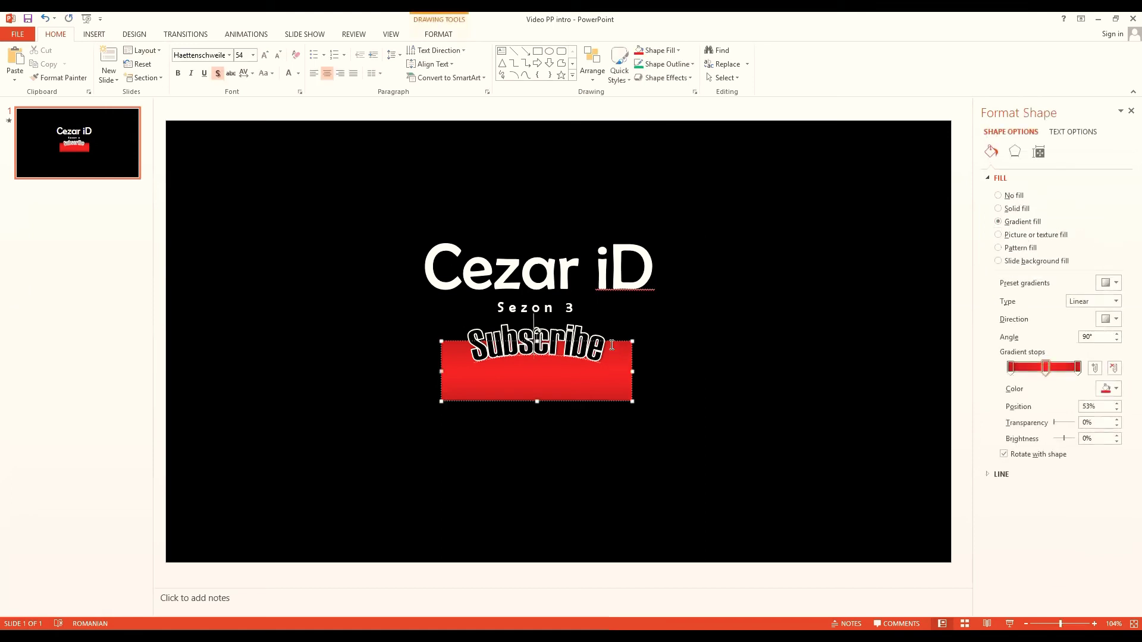
click(259, 35)
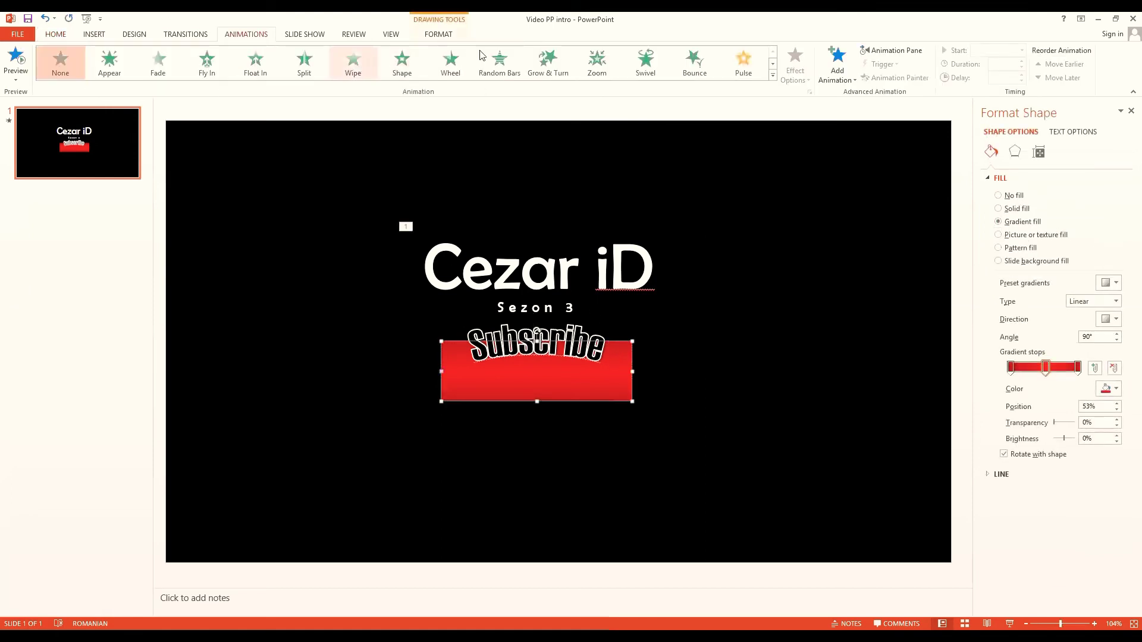
click(500, 62)
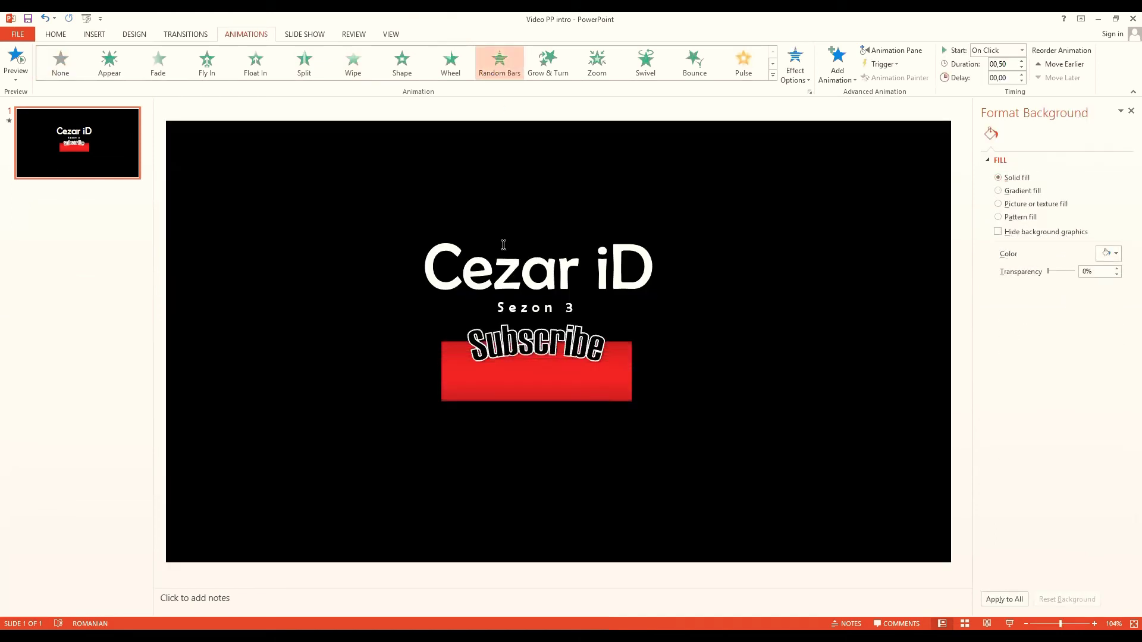
click(597, 64)
click(646, 65)
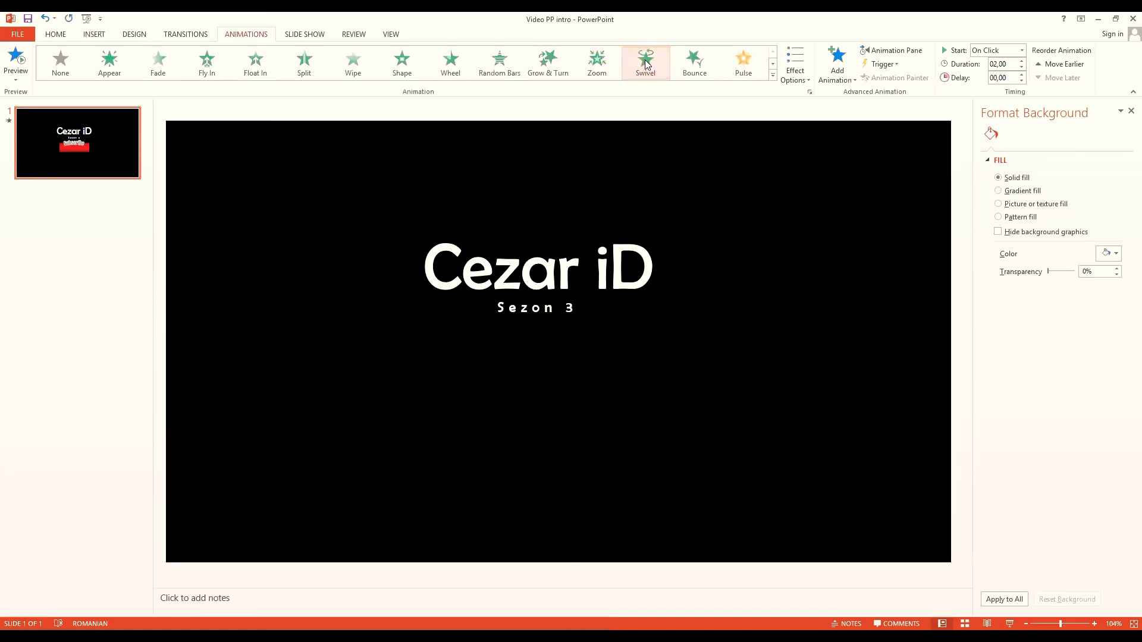
click(695, 64)
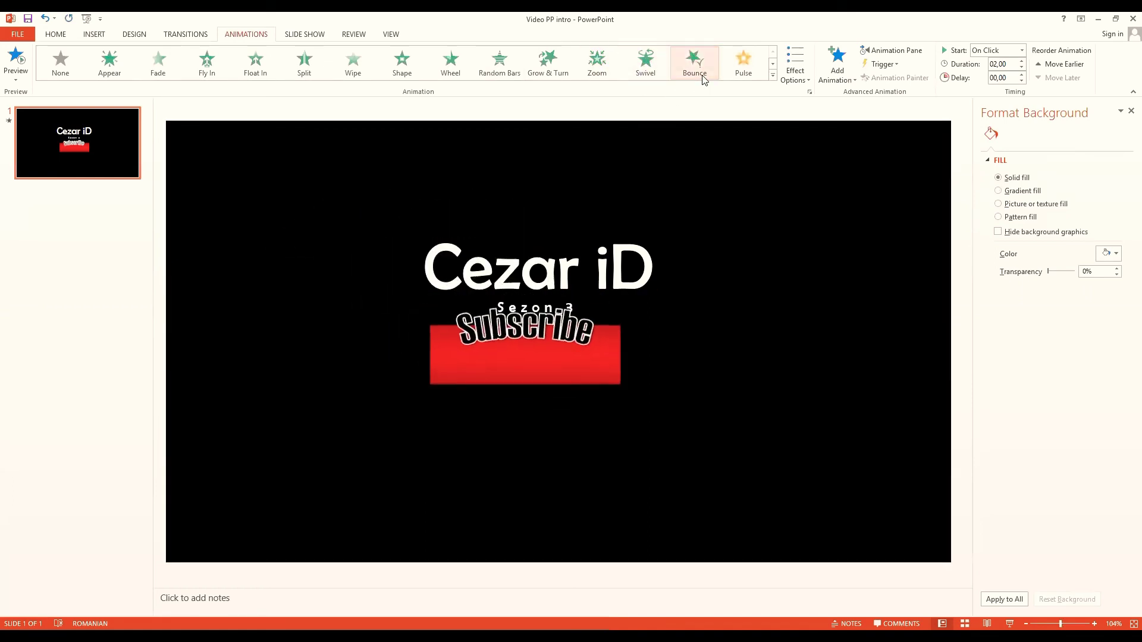
click(723, 74)
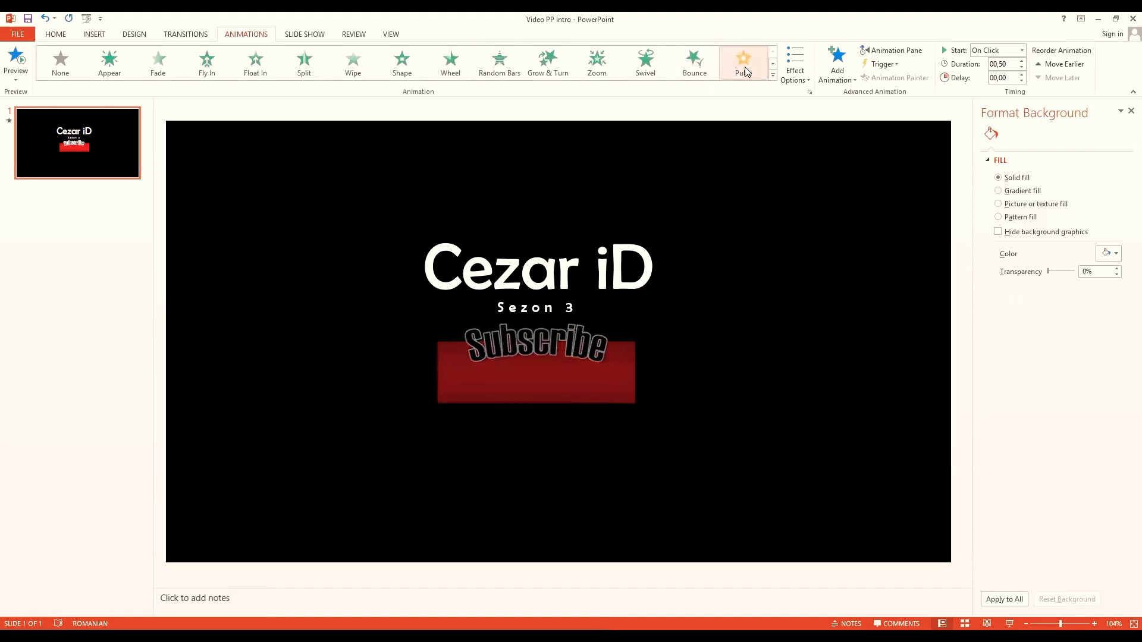
click(704, 77)
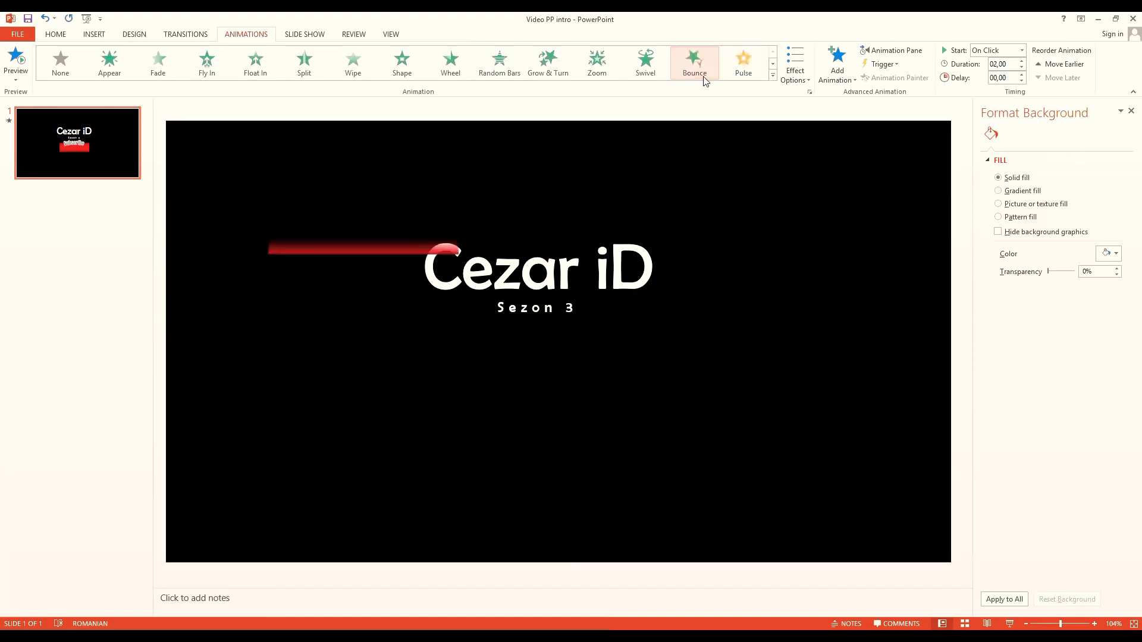
click(206, 64)
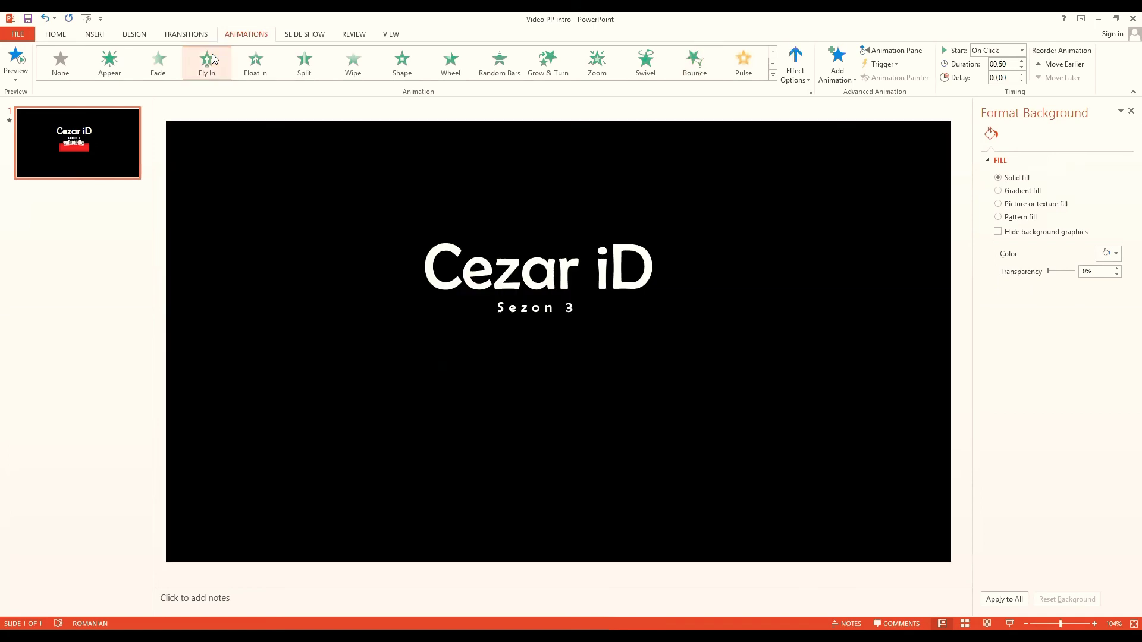
click(110, 64)
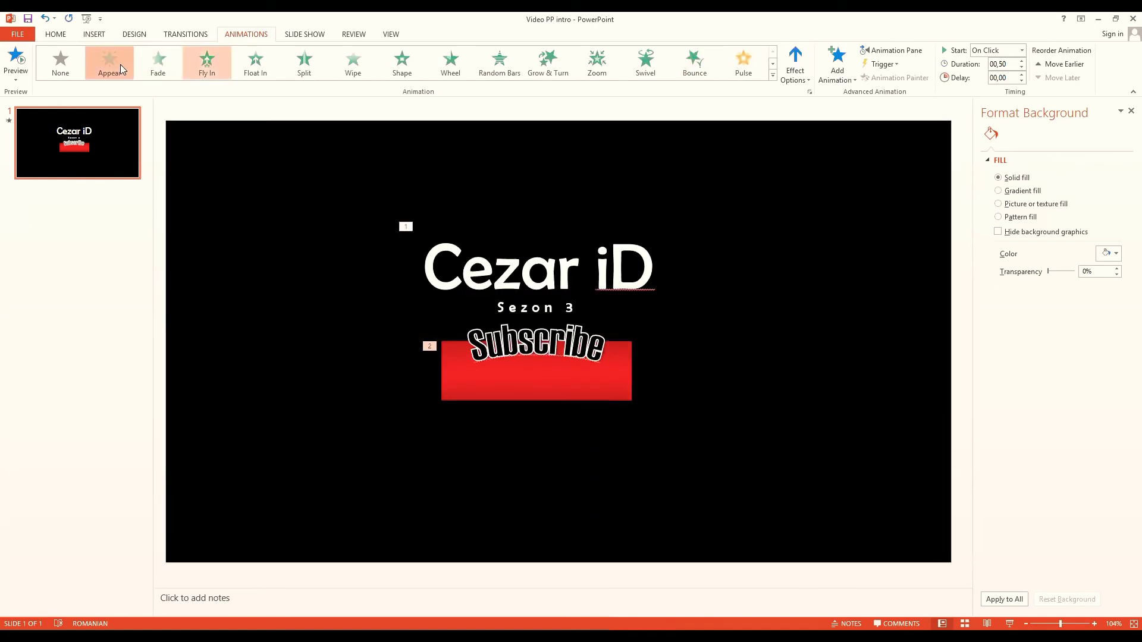
Apply the Wheel entrance animation to the Subscribe graphic.
click(772, 75)
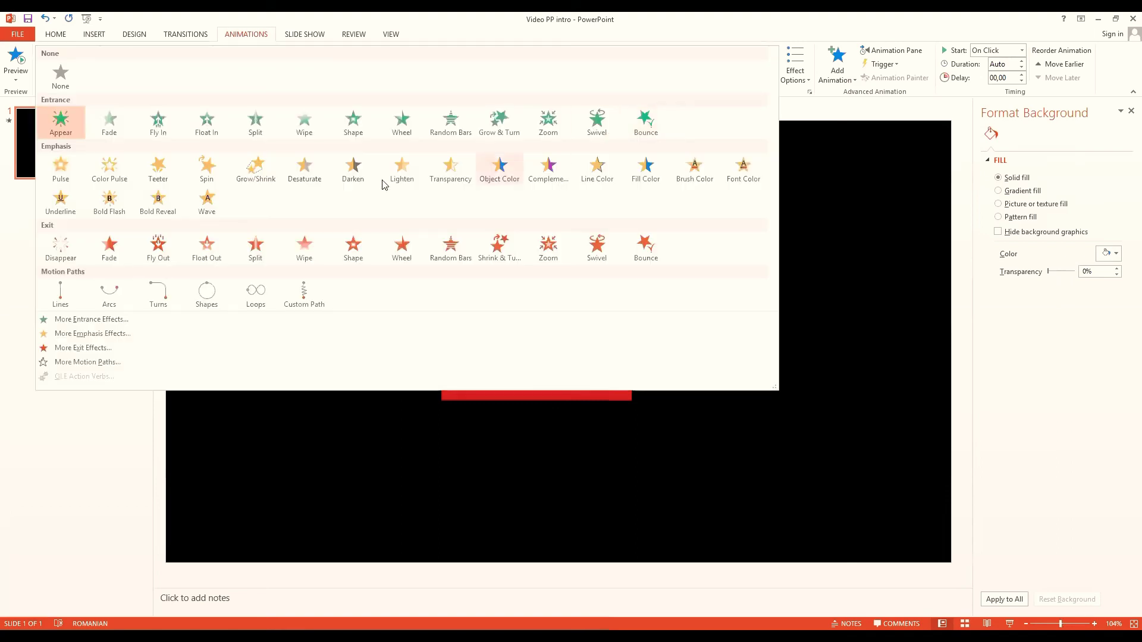
click(402, 121)
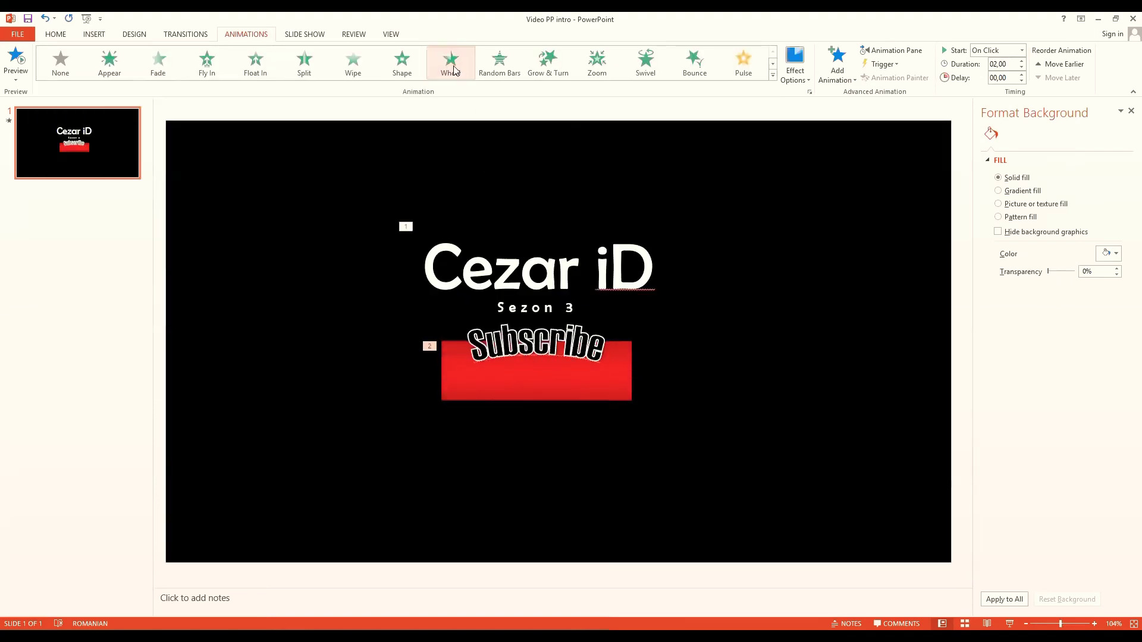
click(420, 70)
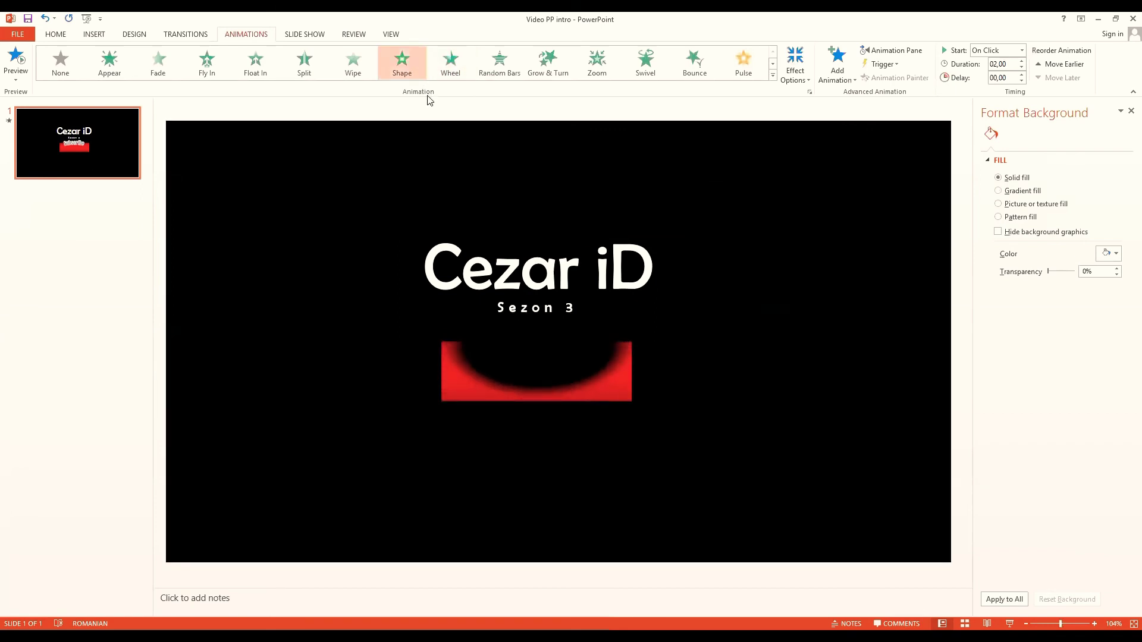
click(467, 65)
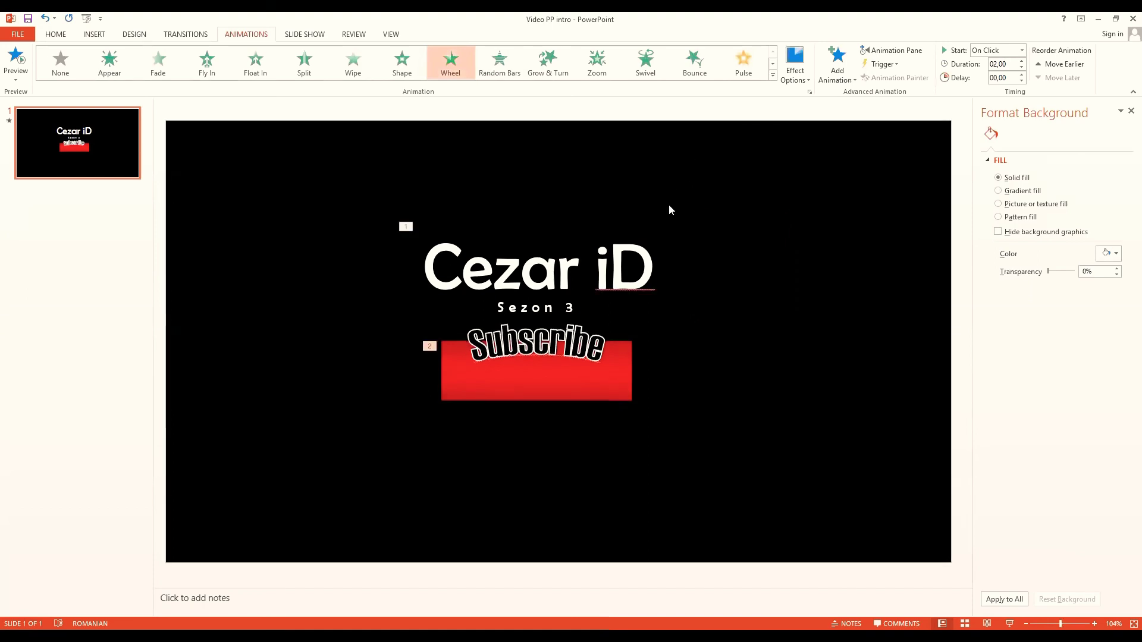
Give the Sezon 3 text box a Fade entrance animation.
drag(584, 272, 479, 266)
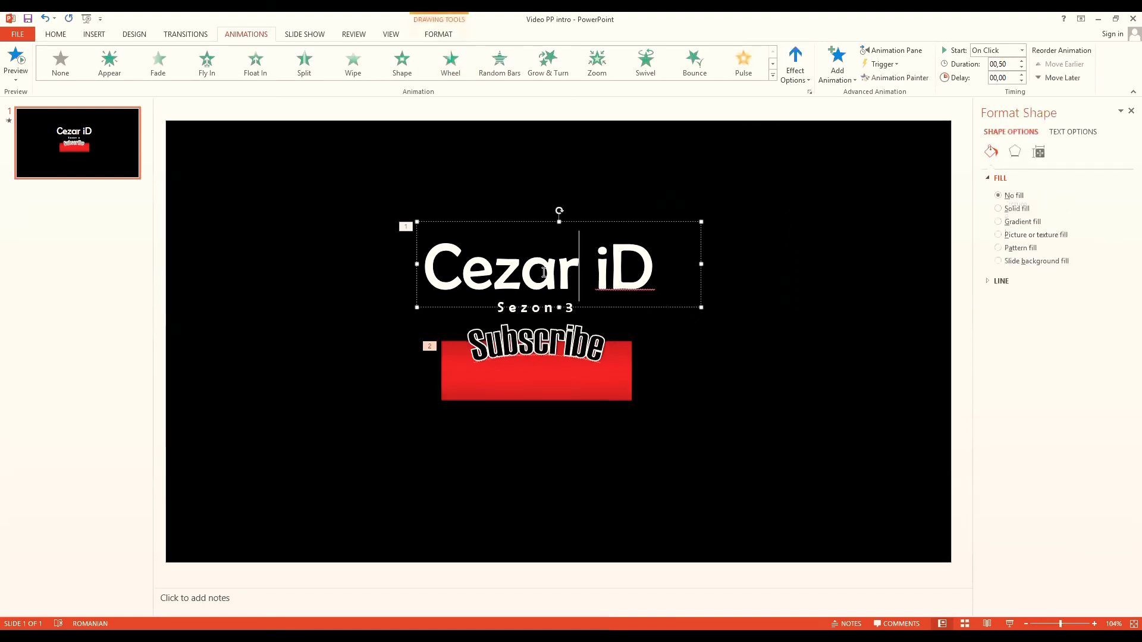
key(Escape)
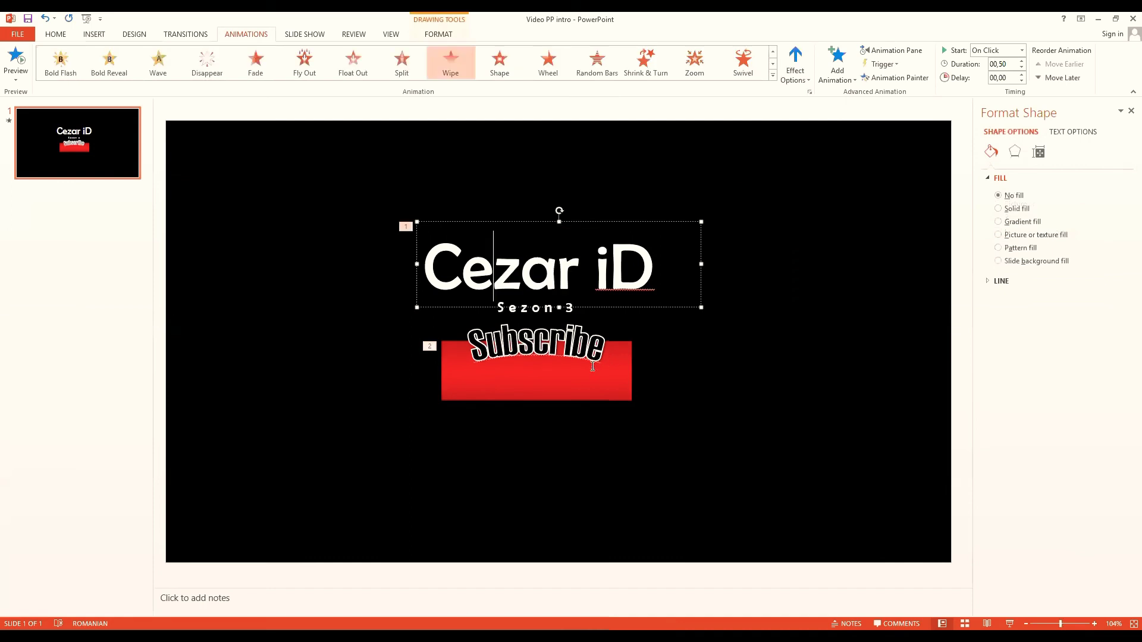
click(592, 366)
click(542, 303)
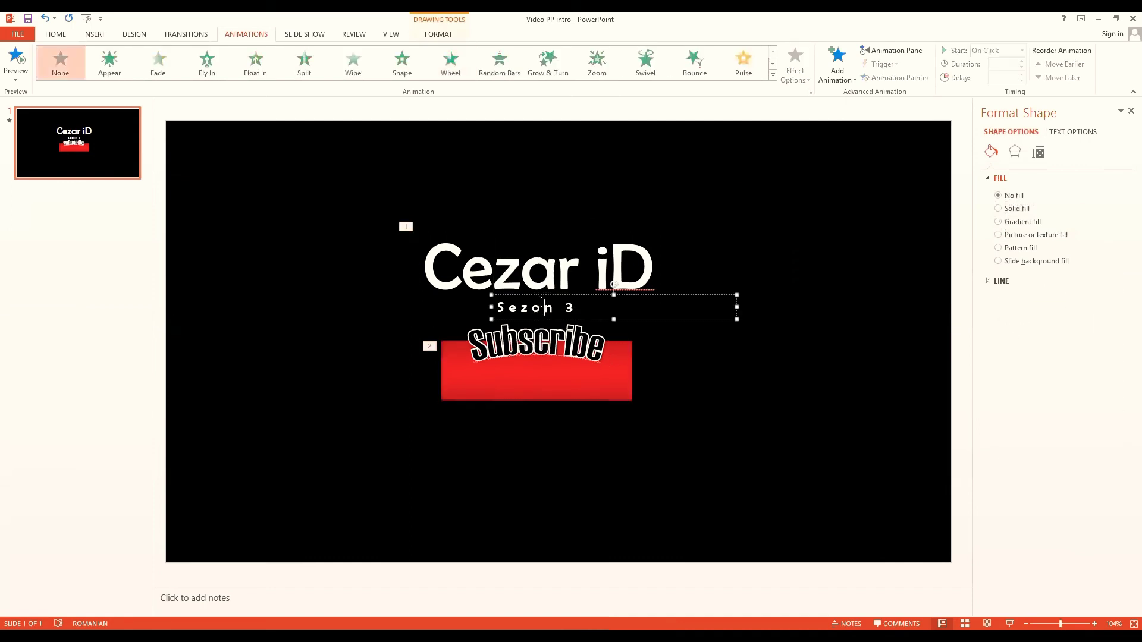
key(Escape)
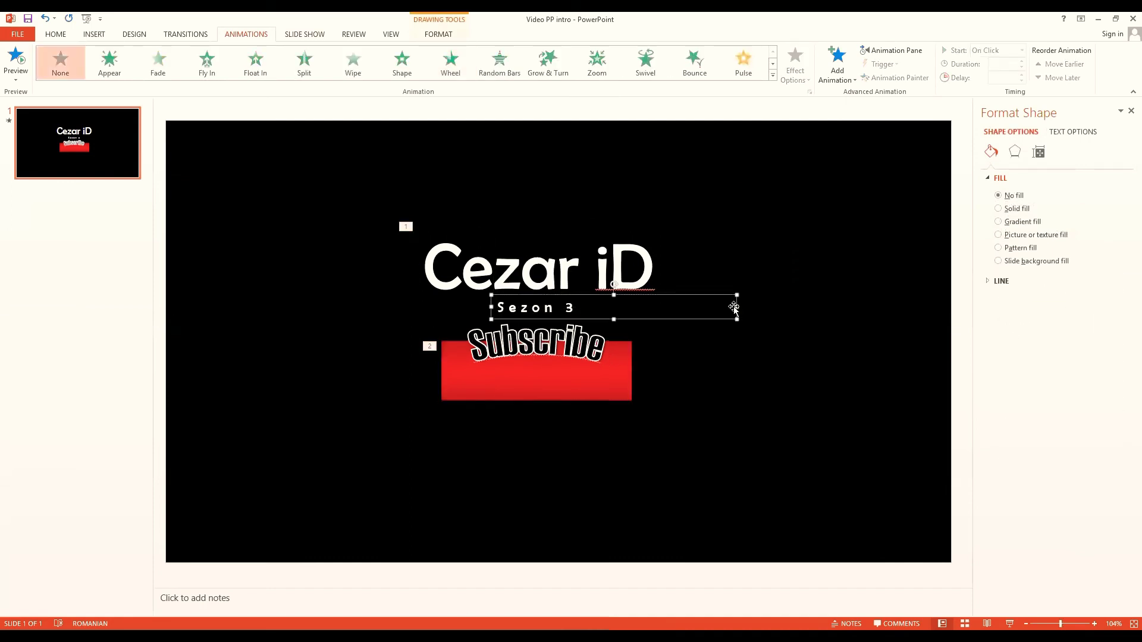
key(F4)
click(910, 326)
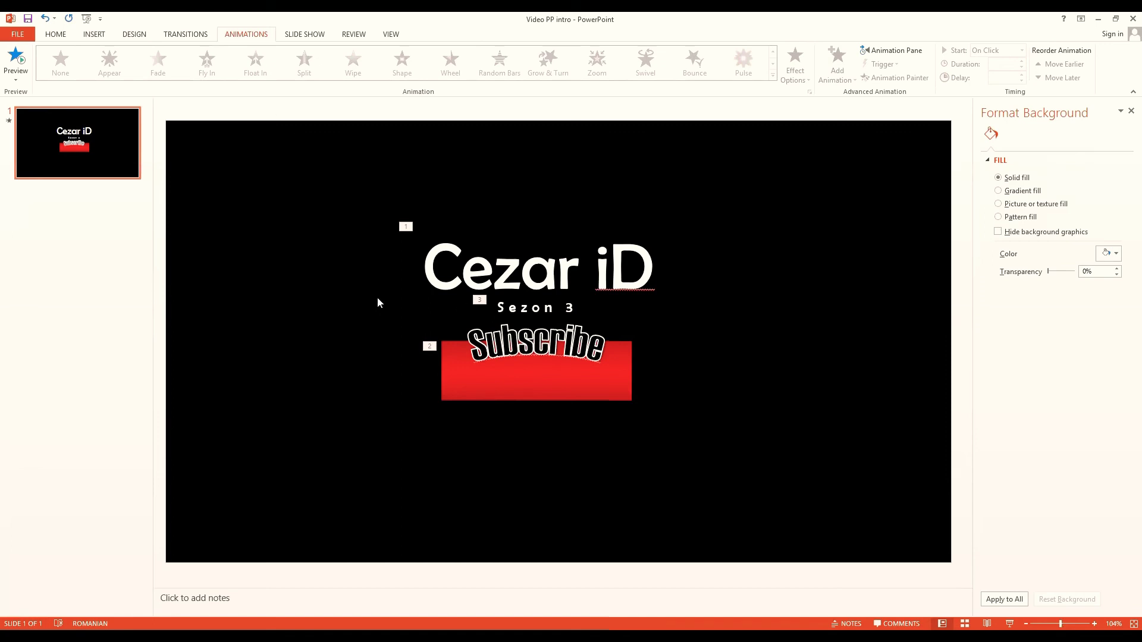
Draw a right triangle, rotate it and fit it into the top-left corner at 5.13 × 4.95 cm.
click(94, 34)
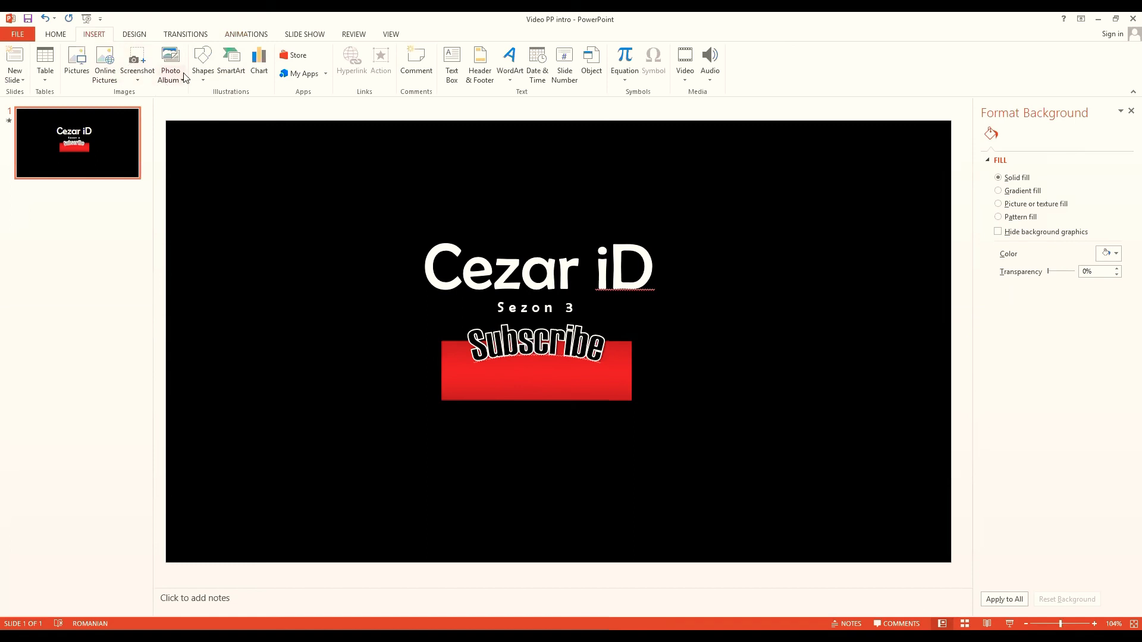
click(202, 62)
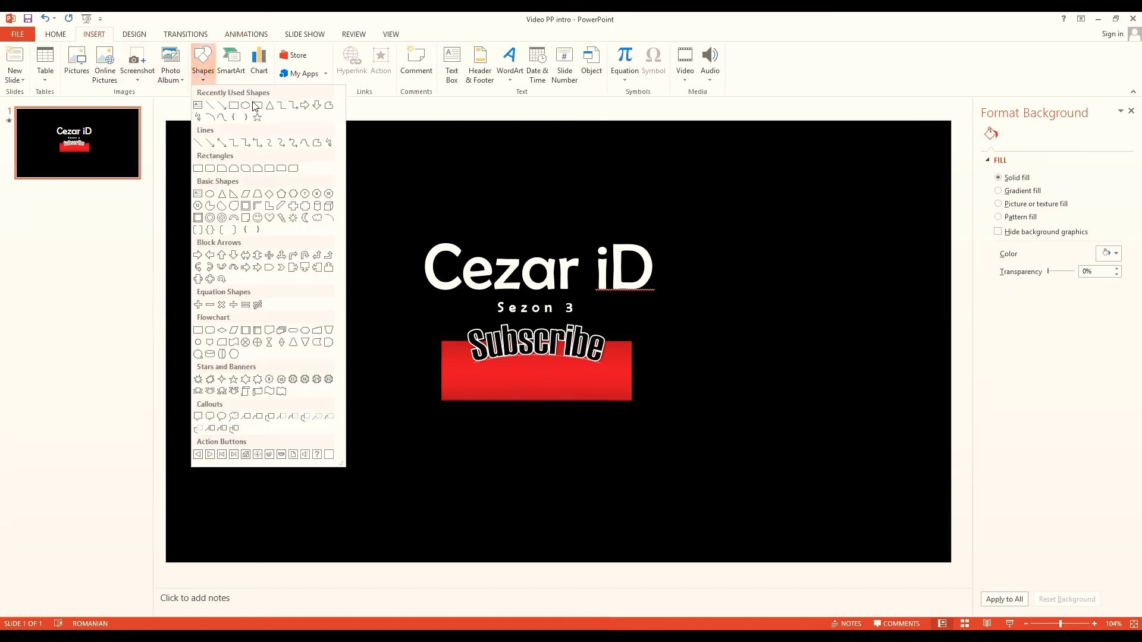
click(233, 193)
drag(247, 199, 390, 319)
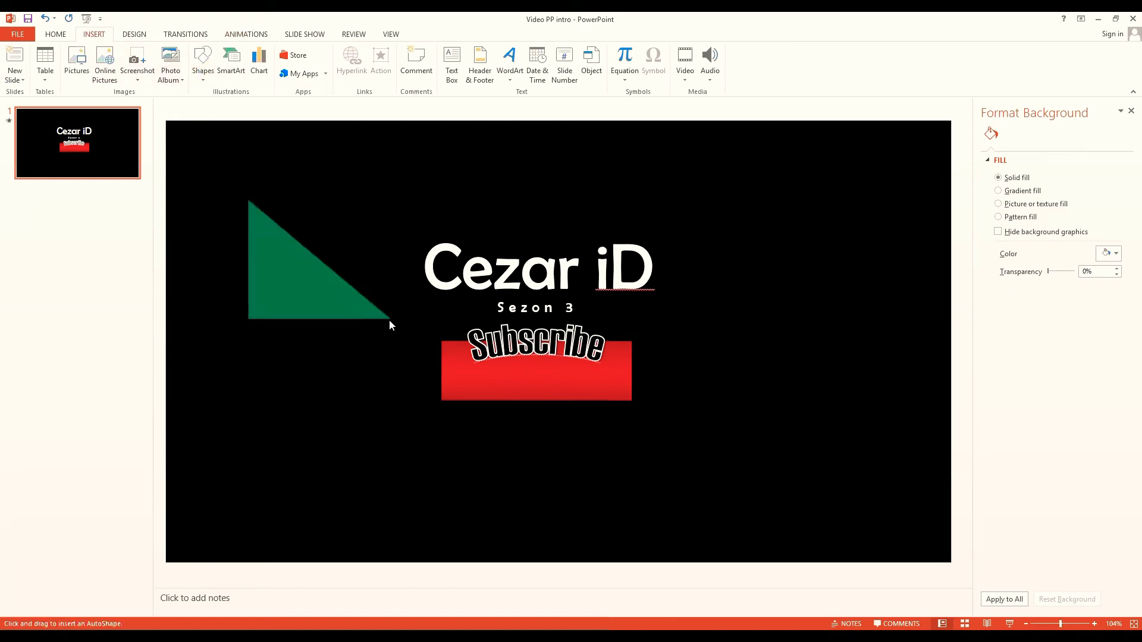
mouse_move(320, 187)
mouse_down()
mouse_move(299, 332)
mouse_move(367, 262)
mouse_up()
drag(294, 230, 205, 155)
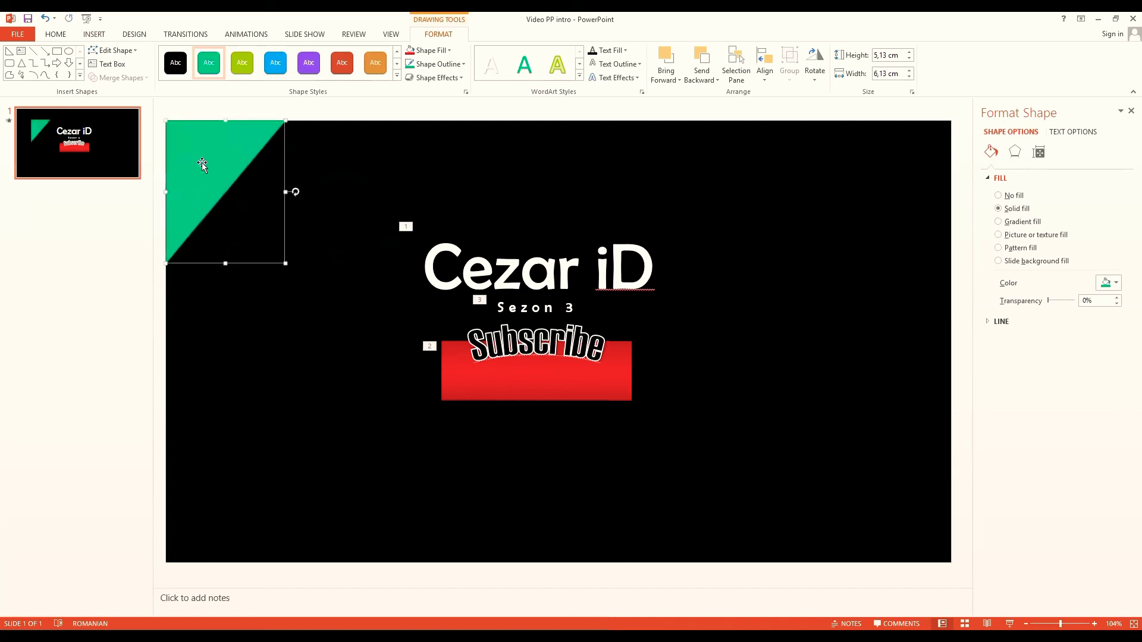
drag(224, 263, 227, 236)
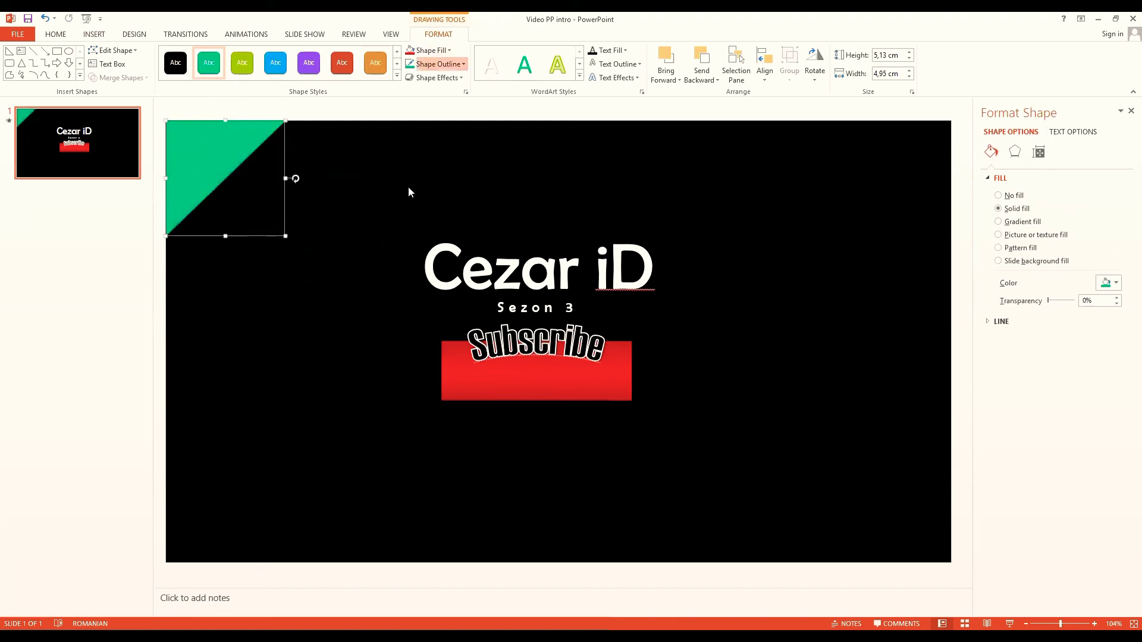
Replace the corner triangle's green fill with a red gradient fill.
click(438, 63)
click(428, 50)
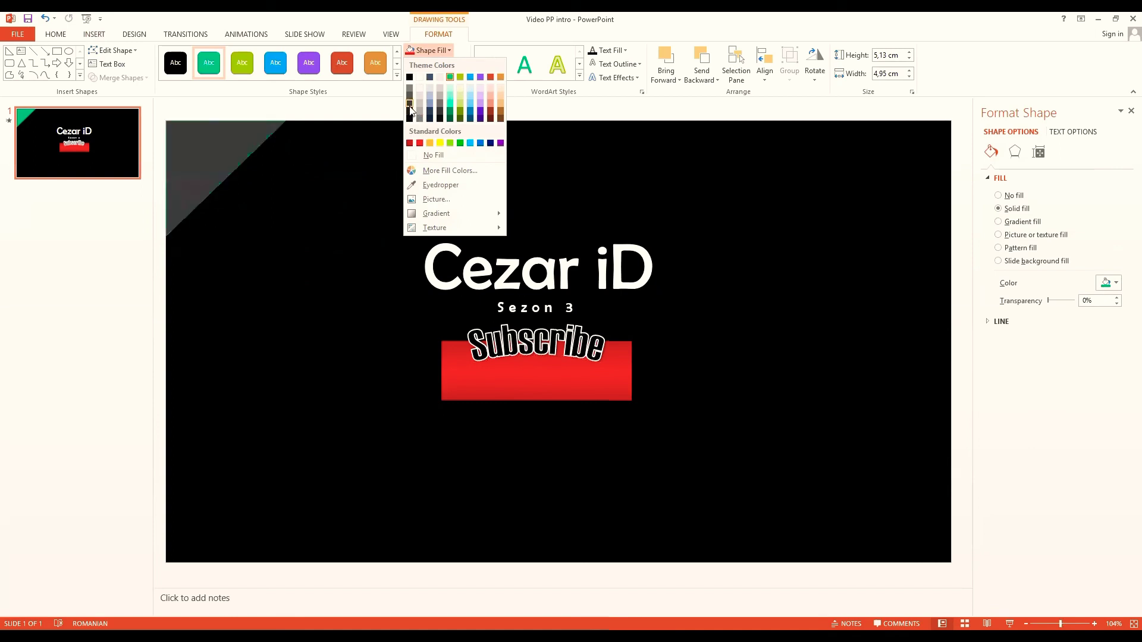
click(410, 105)
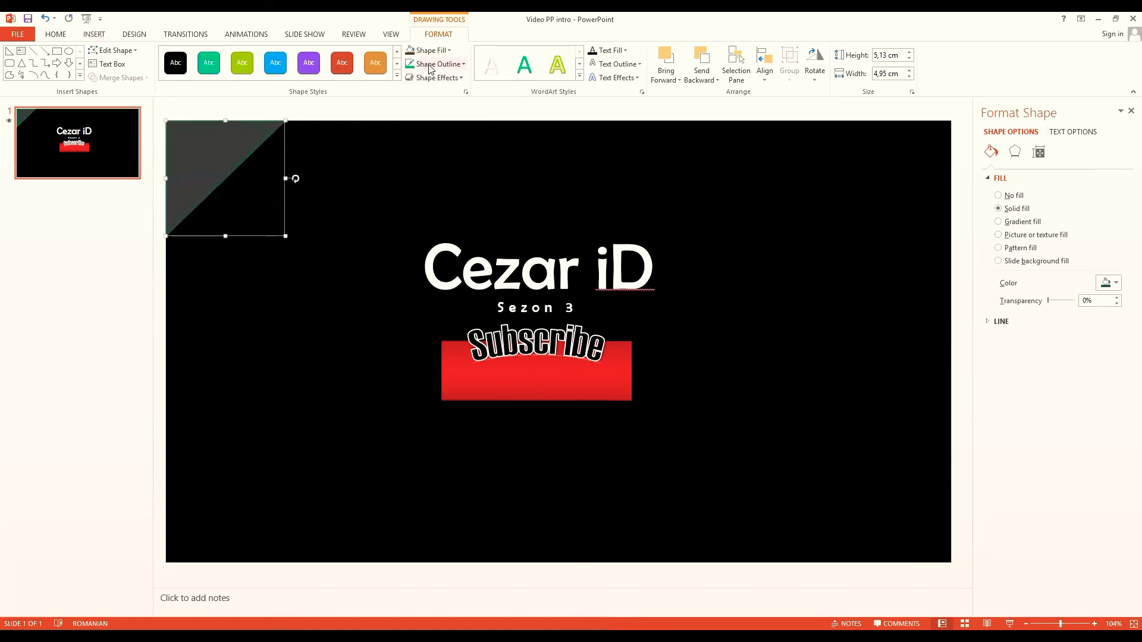
click(428, 50)
mouse_move(436, 213)
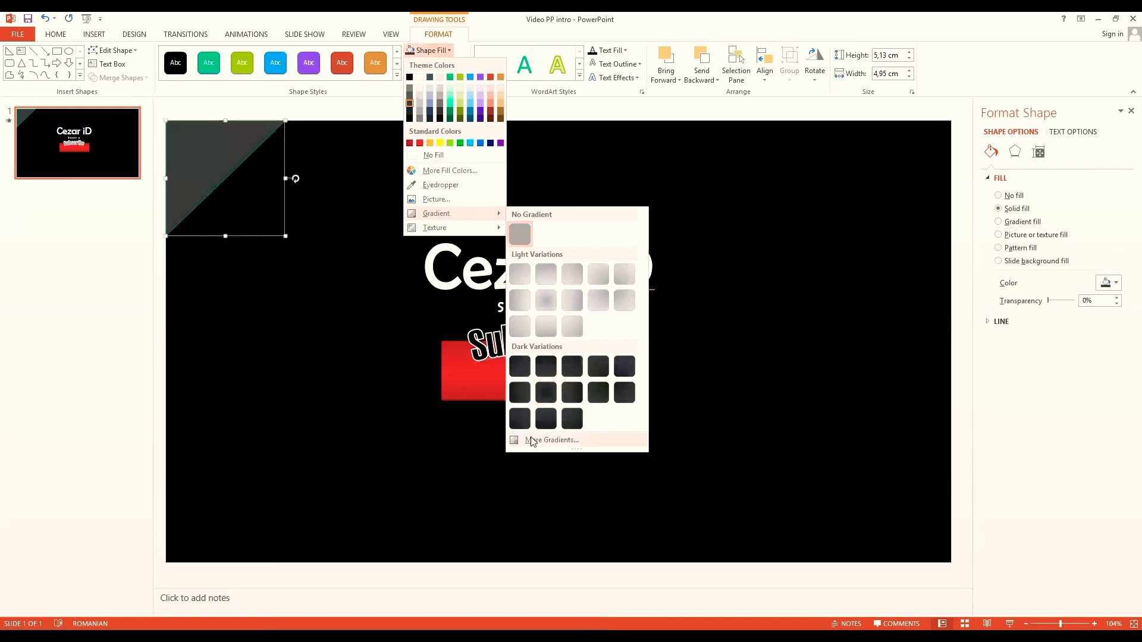
click(953, 434)
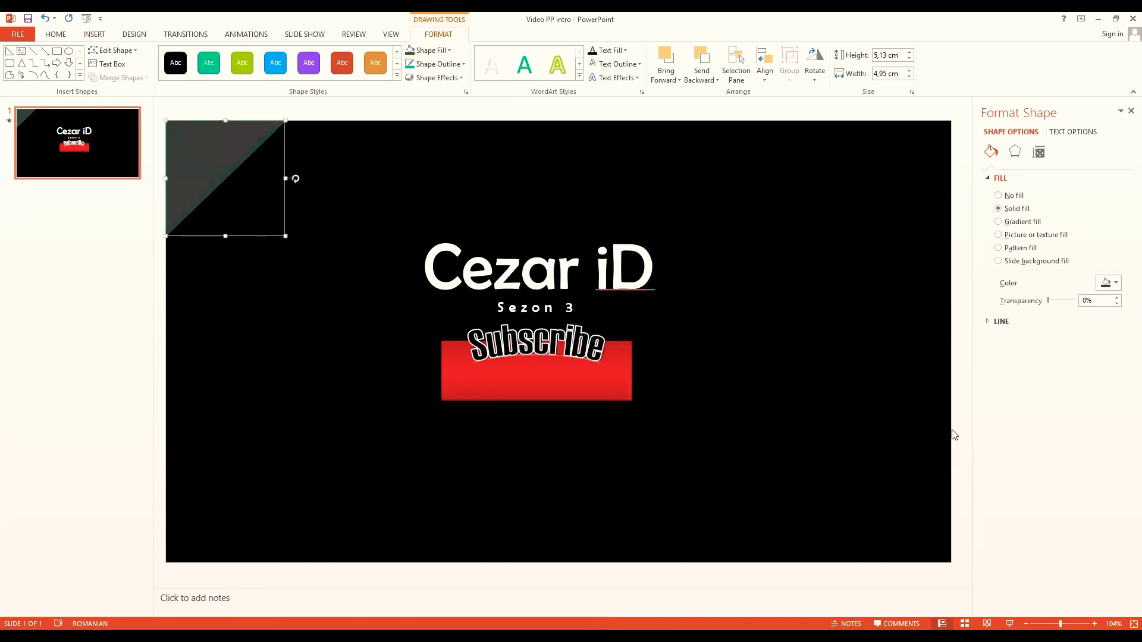
click(1009, 220)
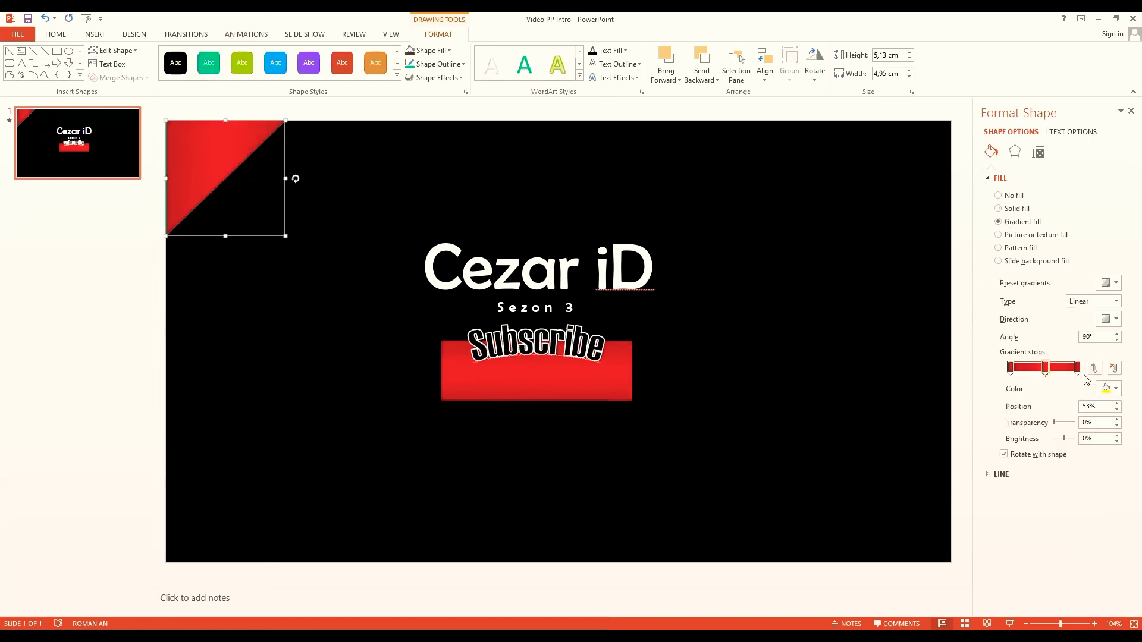
click(411, 124)
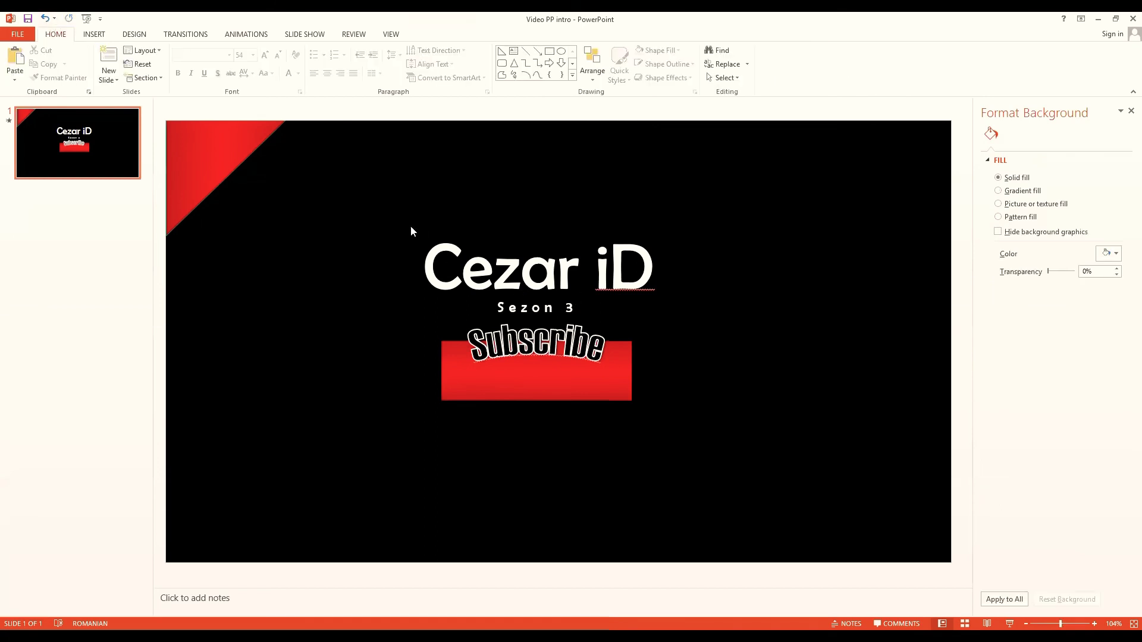
click(223, 143)
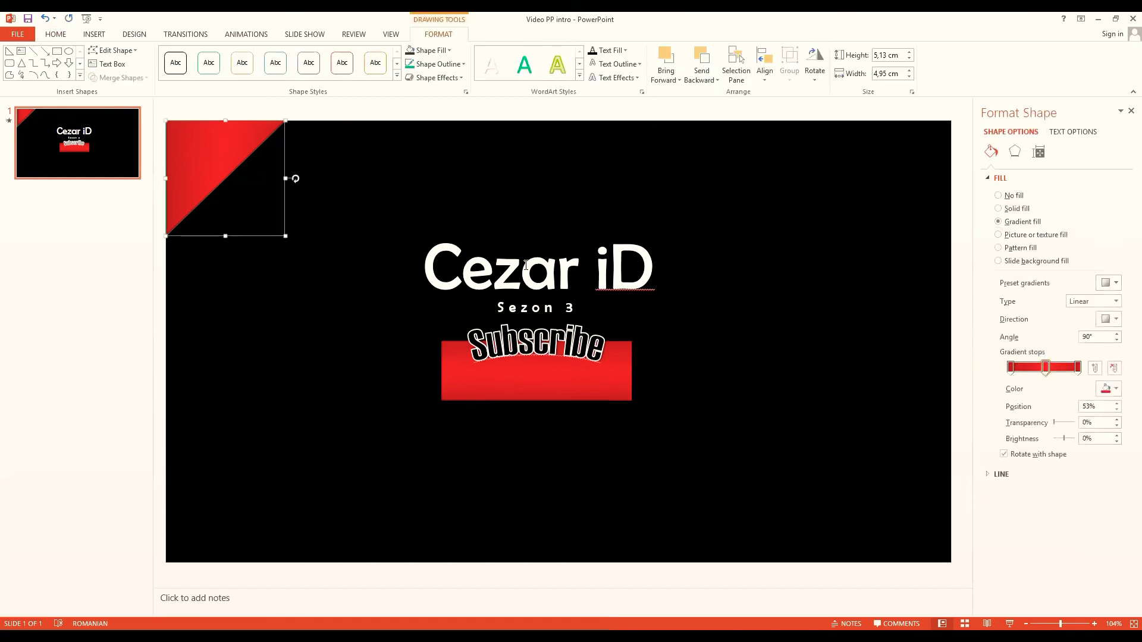
click(792, 212)
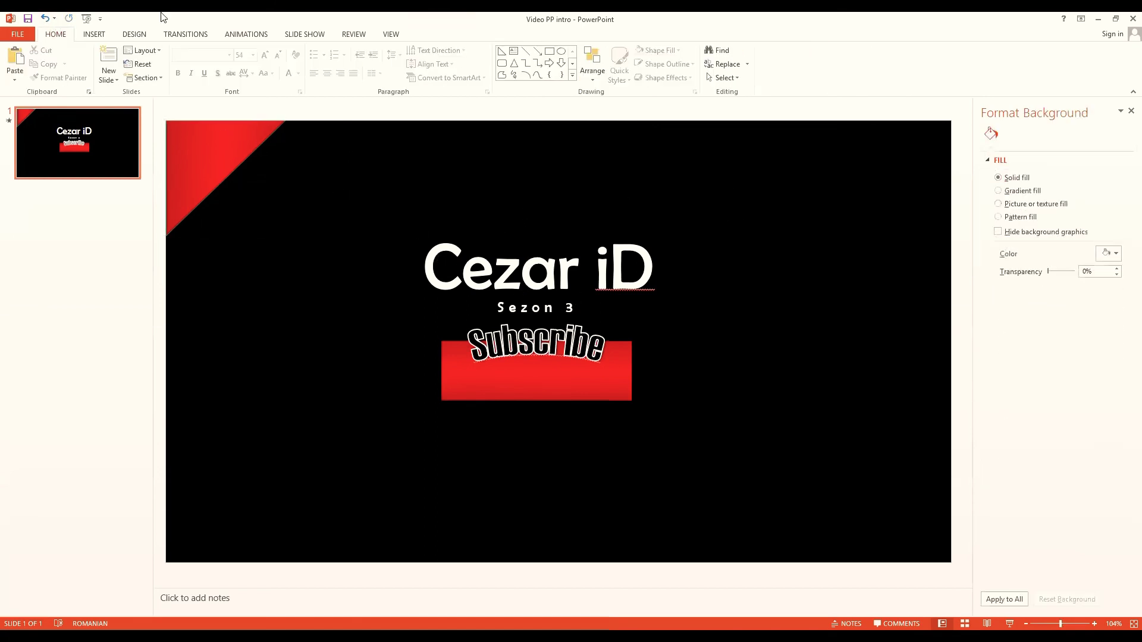
click(209, 149)
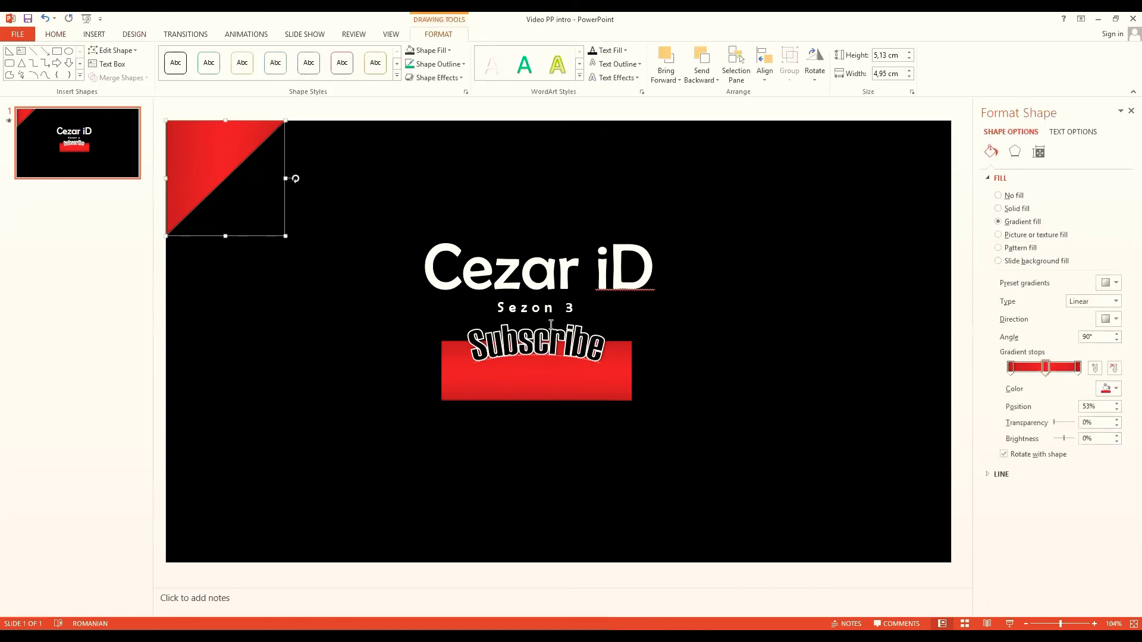
click(290, 352)
Paste a copy of the triangle, rotate it 180° and place it in the bottom-right corner.
click(291, 222)
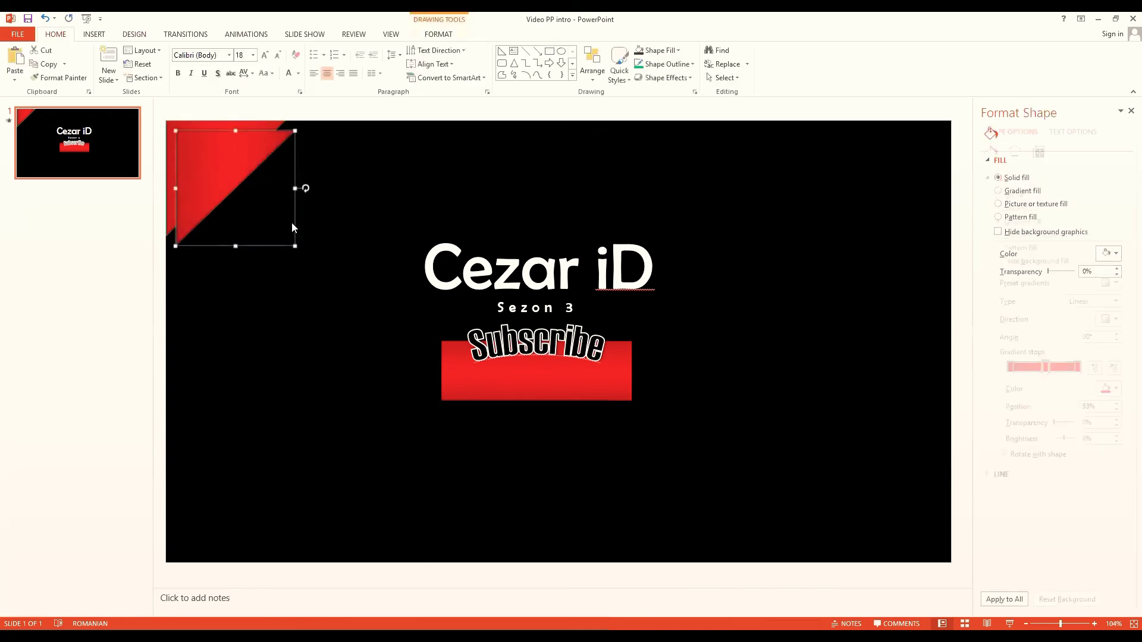
key(ctrl+v)
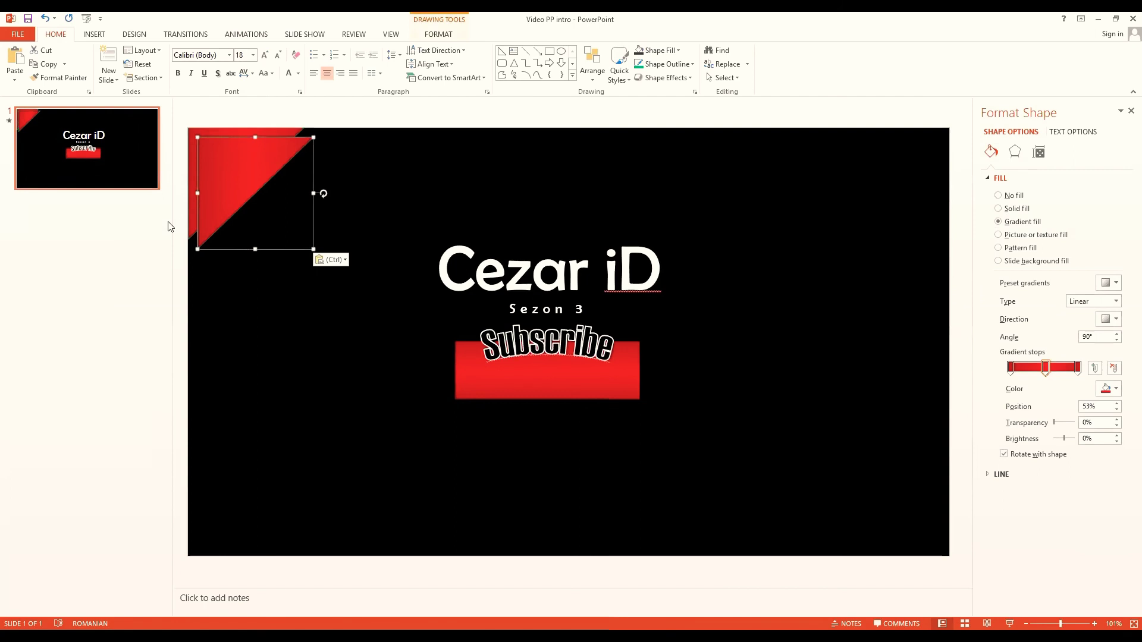
drag(173, 220, 146, 220)
drag(202, 182, 318, 287)
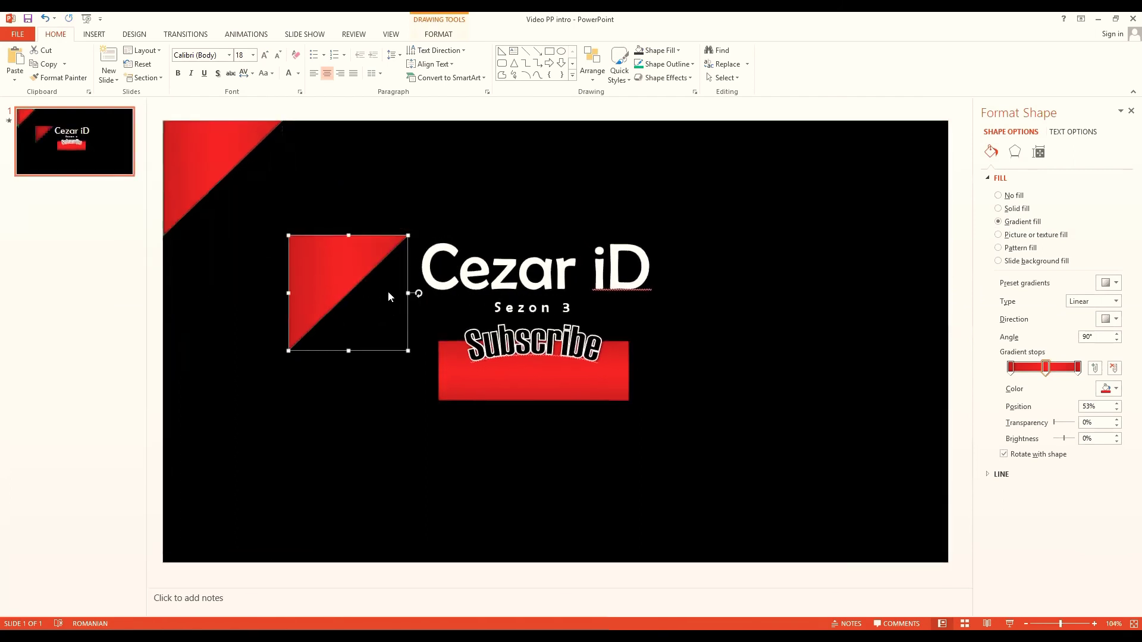
mouse_move(419, 293)
mouse_down()
mouse_move(263, 291)
mouse_move(883, 498)
mouse_up()
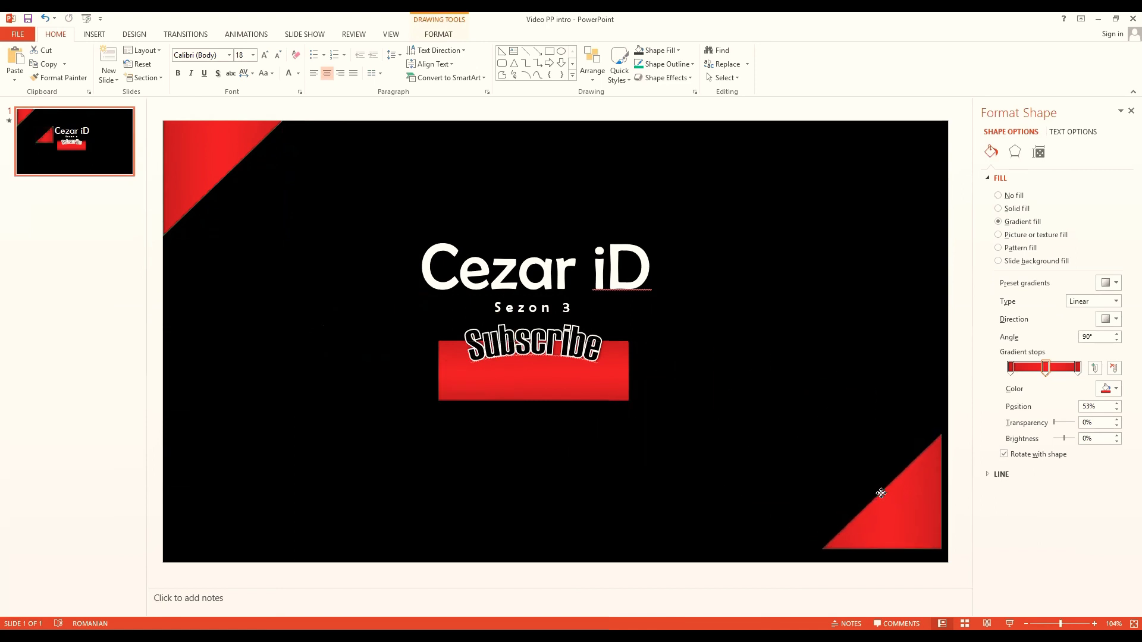
drag(883, 499, 887, 499)
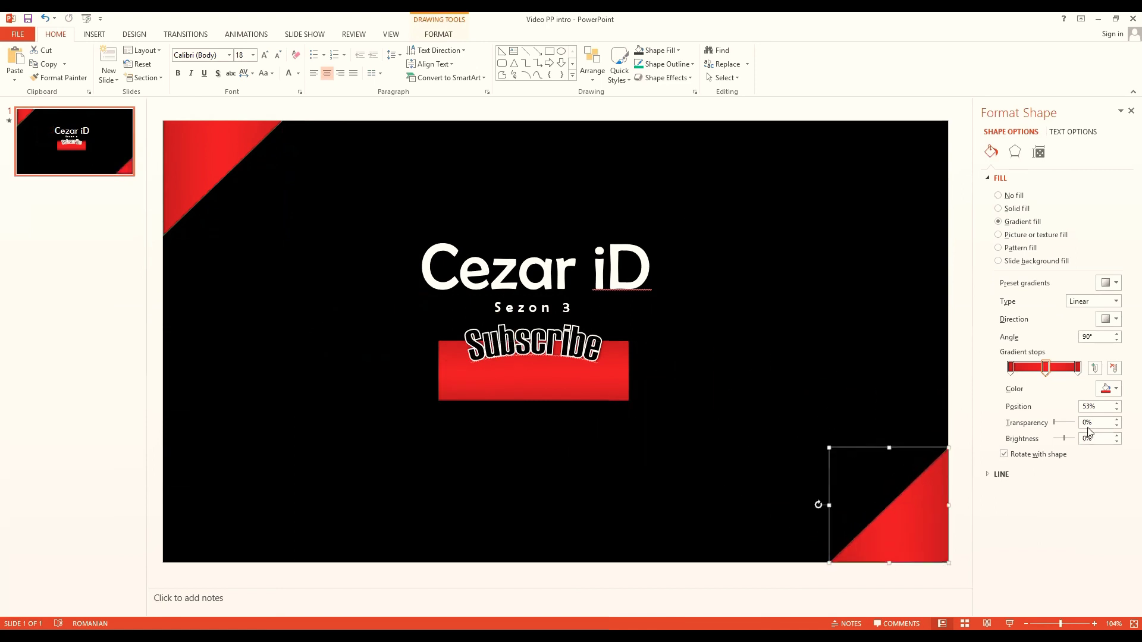
Give the bottom-right triangle a solid dark grey fill.
click(1017, 208)
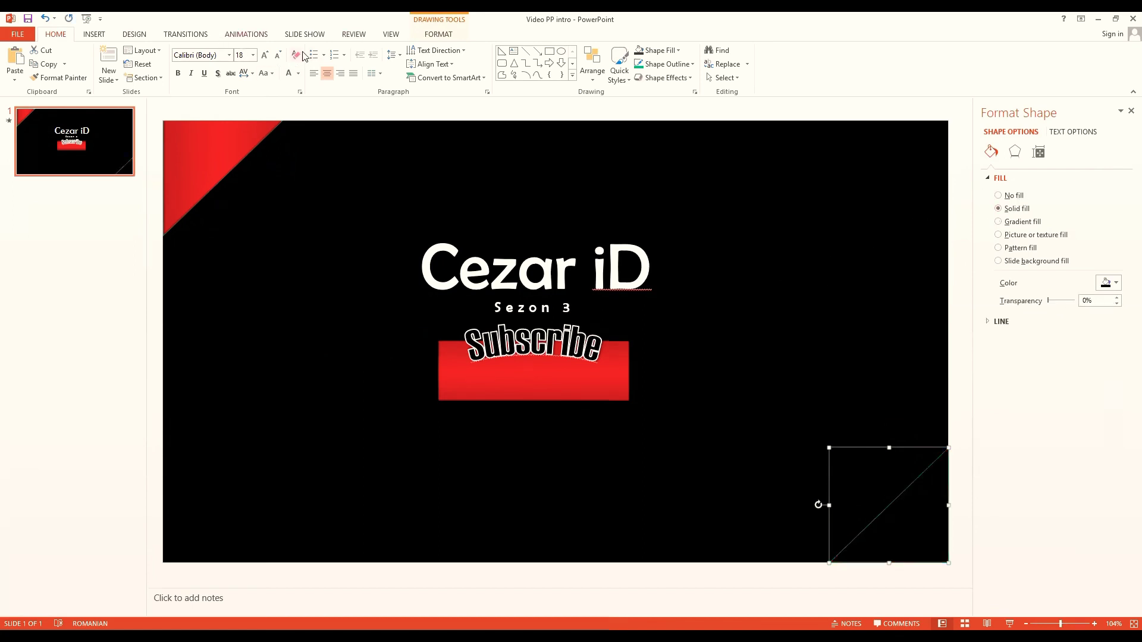
click(439, 34)
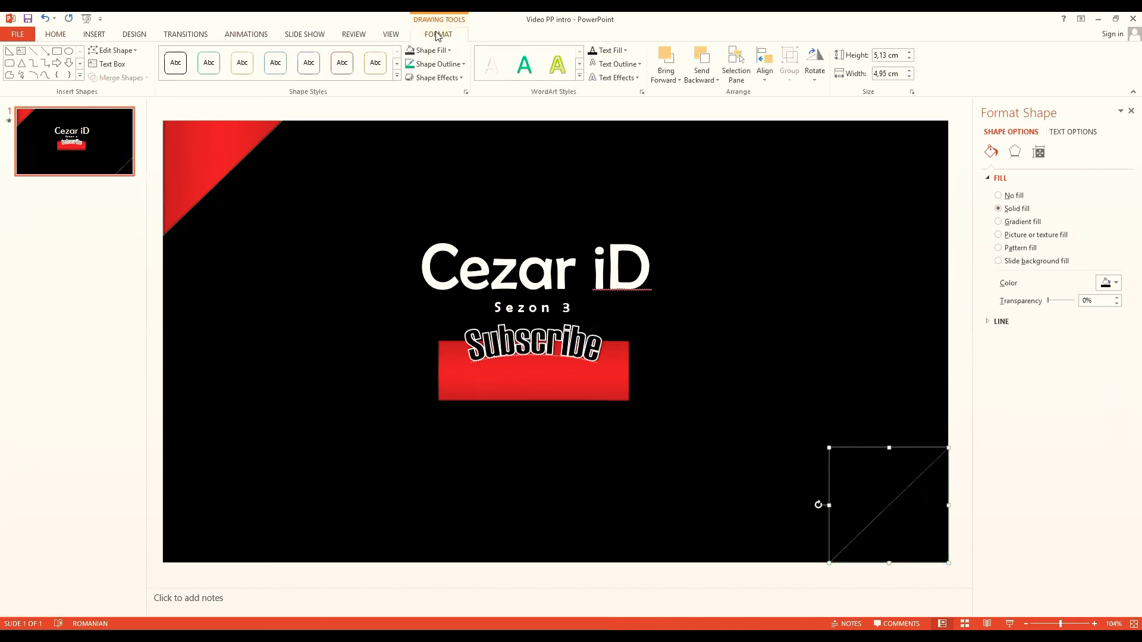
click(438, 64)
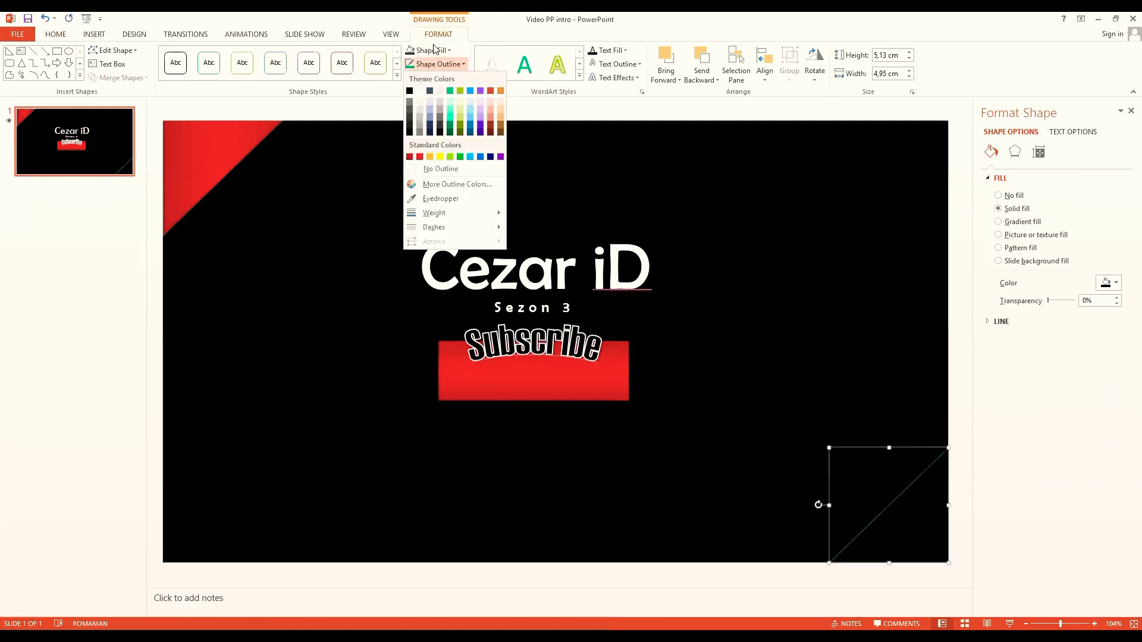
click(433, 50)
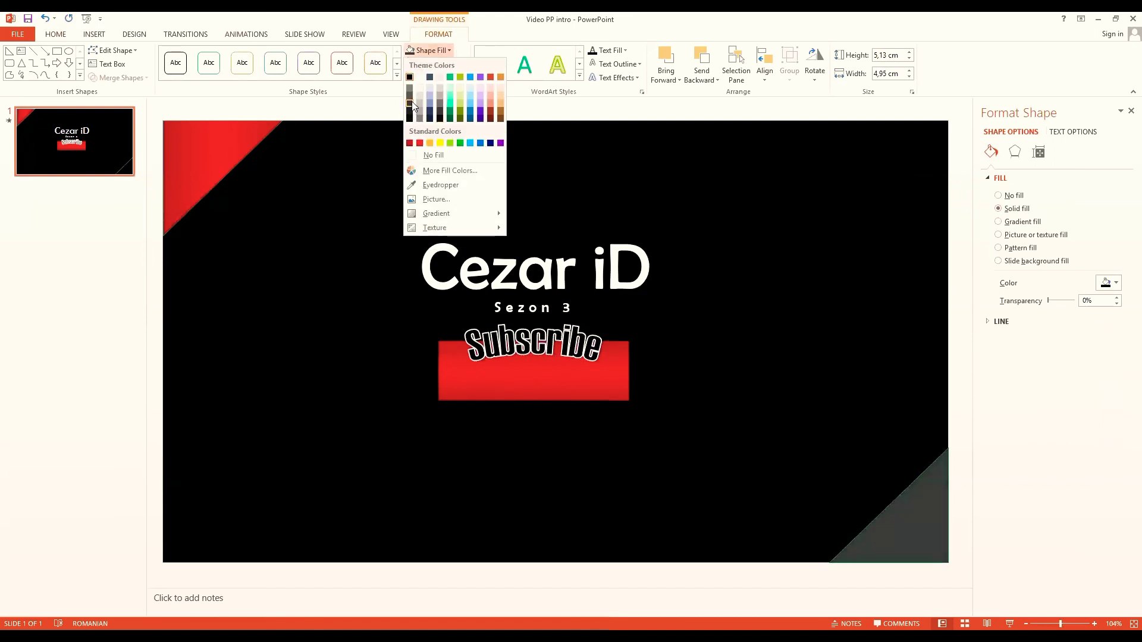
click(410, 103)
click(868, 476)
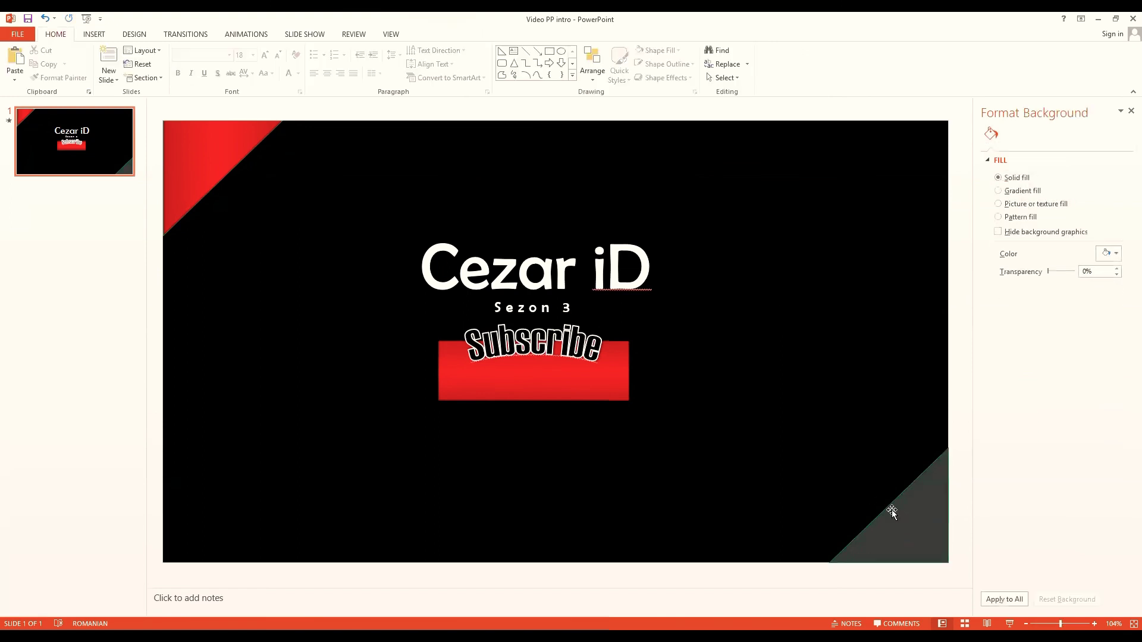
click(892, 515)
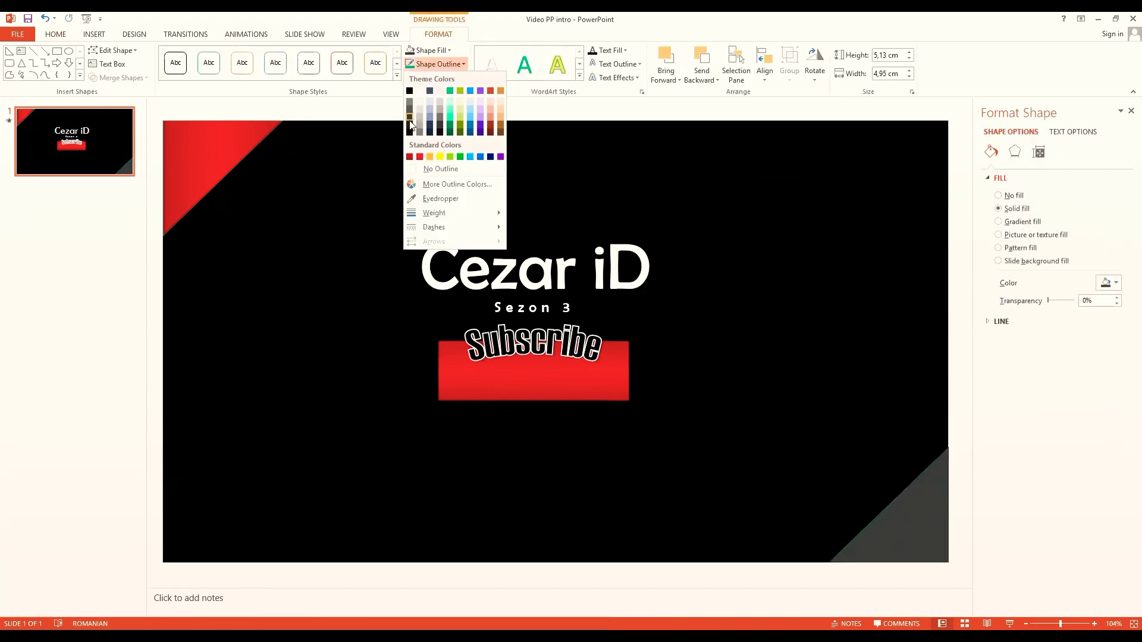
click(707, 229)
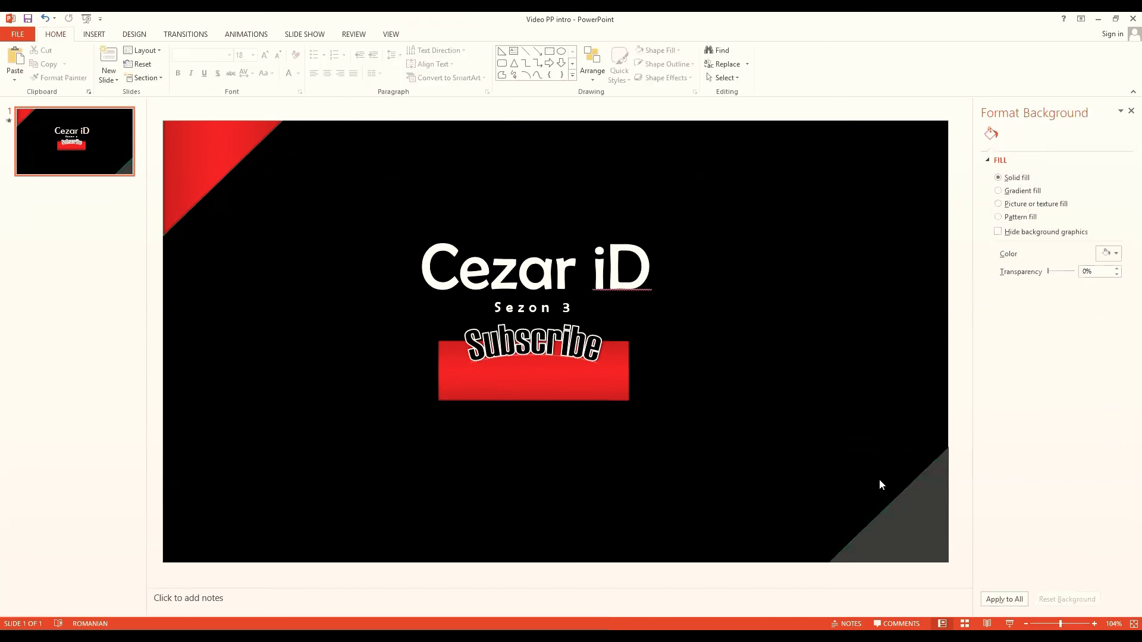
click(912, 485)
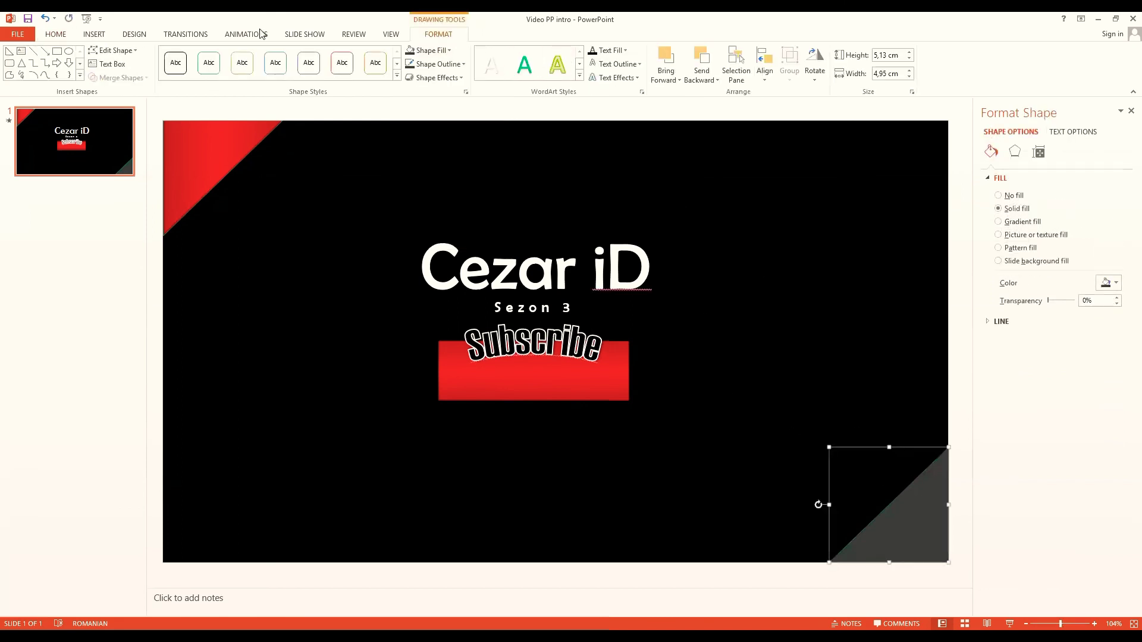
Add a Wipe entrance animation to the grey bottom-right triangle.
click(231, 34)
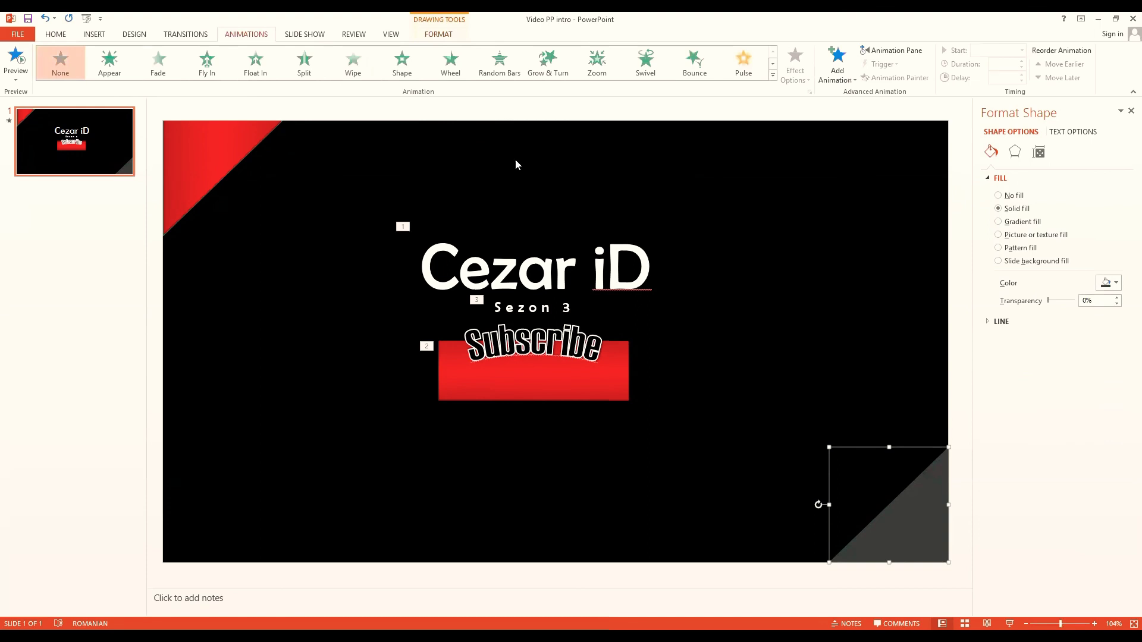
click(353, 61)
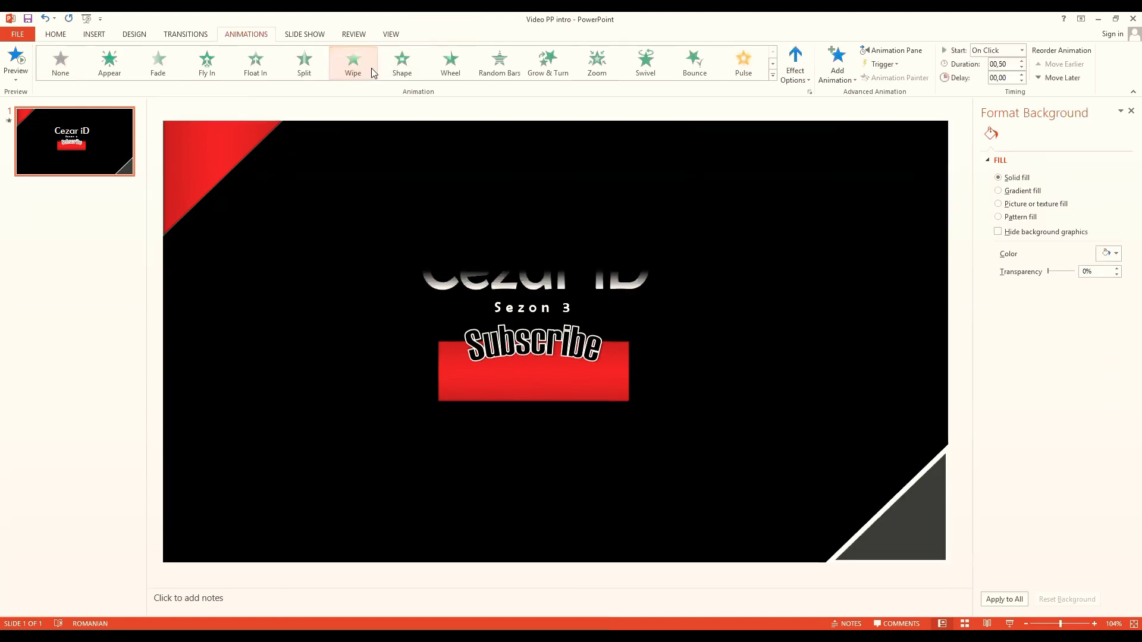
click(536, 196)
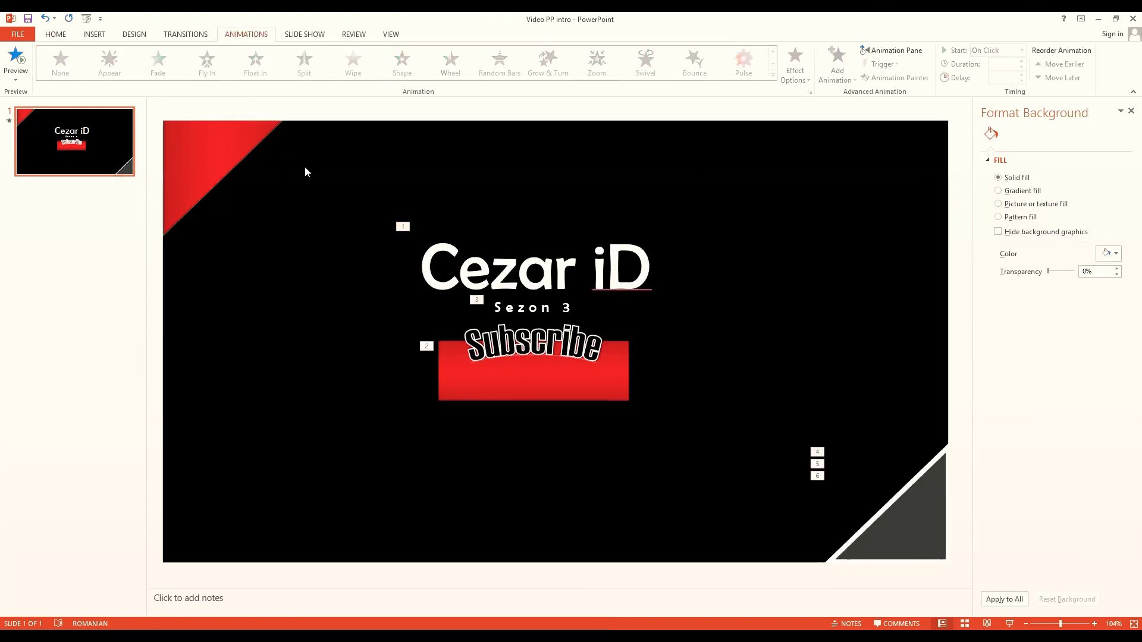
Preview the slide's full animation sequence.
click(16, 57)
click(731, 415)
click(16, 73)
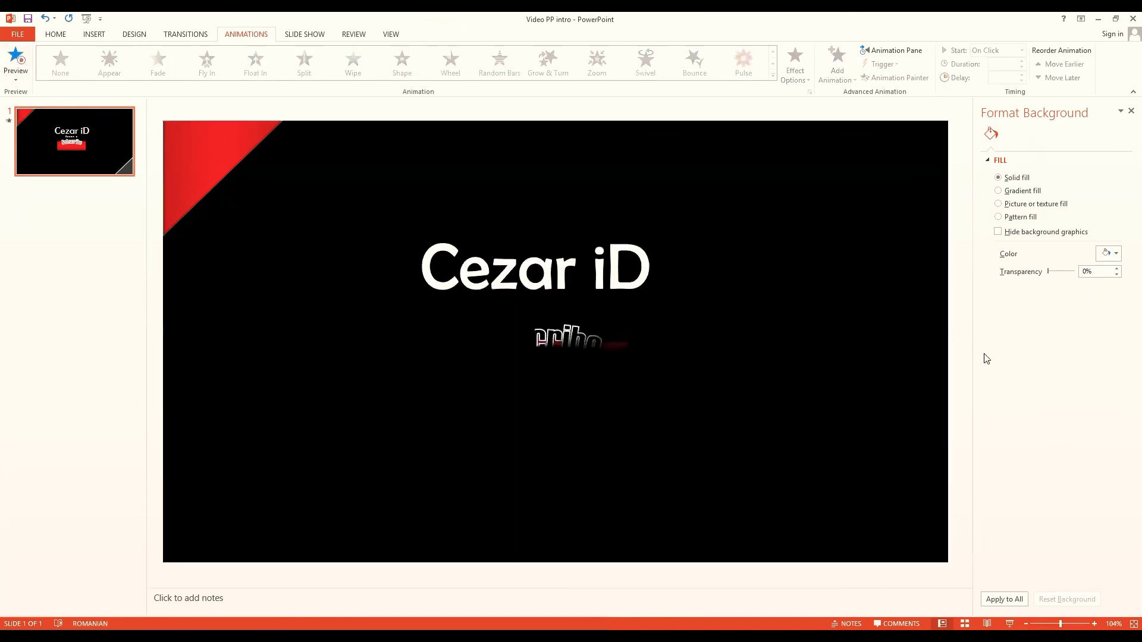